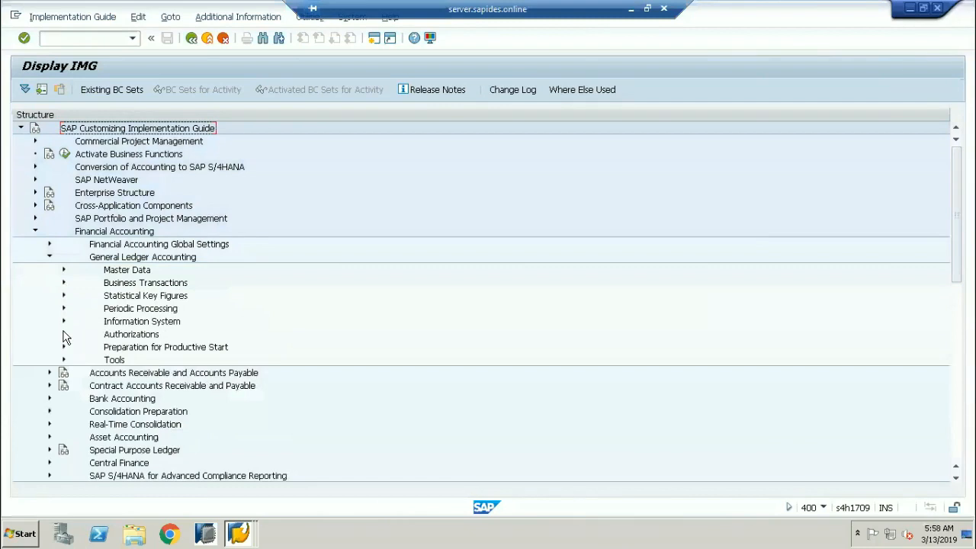
# Locate Define Accounts for Splitting the Cost of Goods Sold in General Ledger Accounting under Periodic Processing, Integration, Materials Management, resuming the SAP remote session.
pyautogui.click(63, 309)
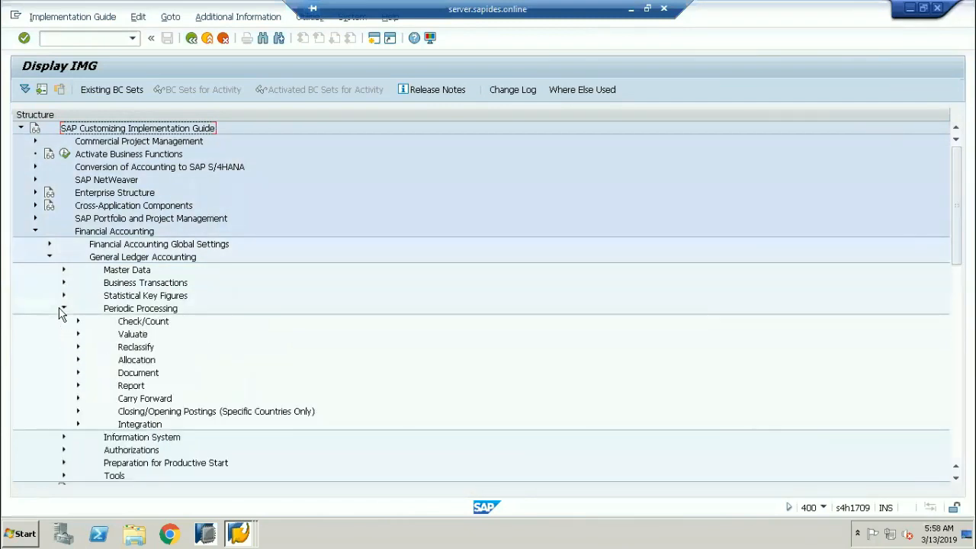
pyautogui.click(77, 425)
pyautogui.scroll(-3, 114, 402)
pyautogui.scroll(-2, 117, 402)
pyautogui.click(154, 297)
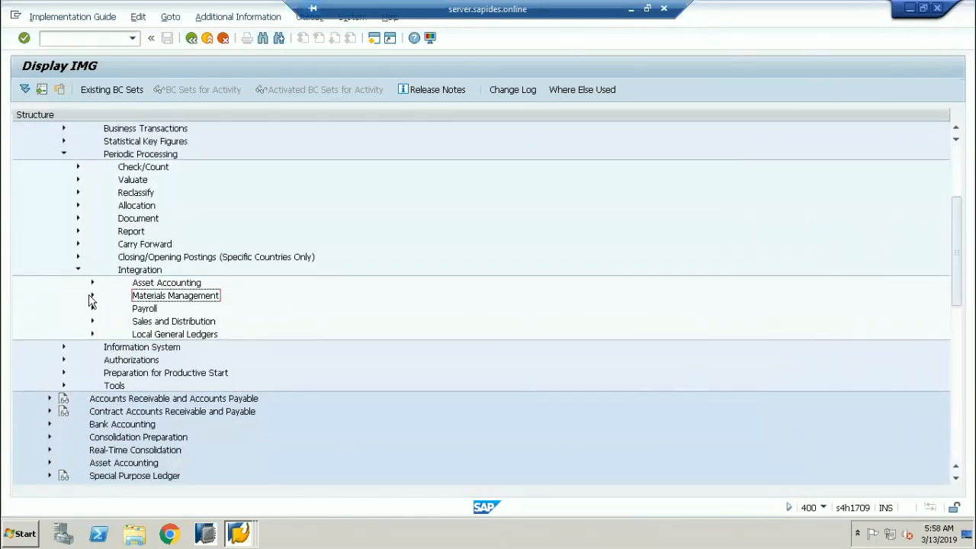
pyautogui.click(92, 295)
pyautogui.click(223, 348)
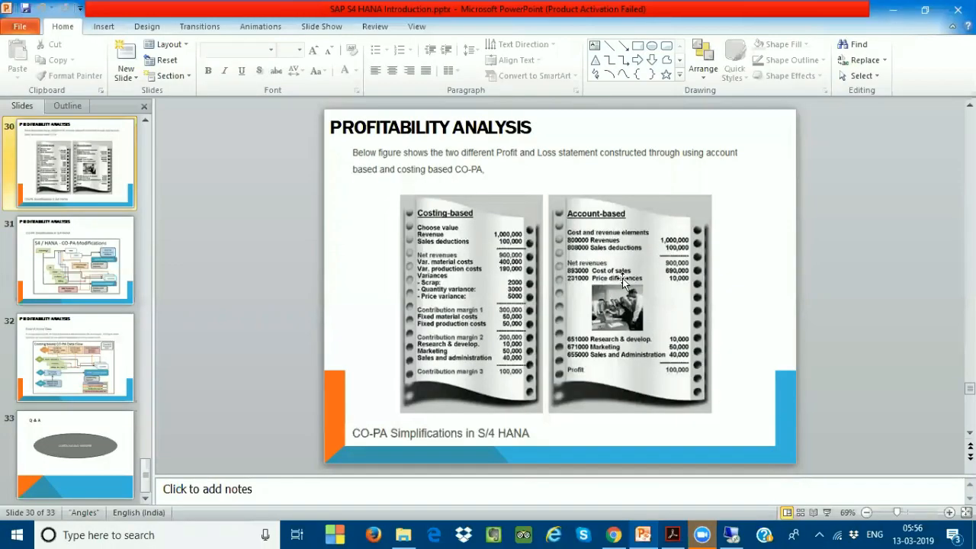
pyautogui.click(731, 533)
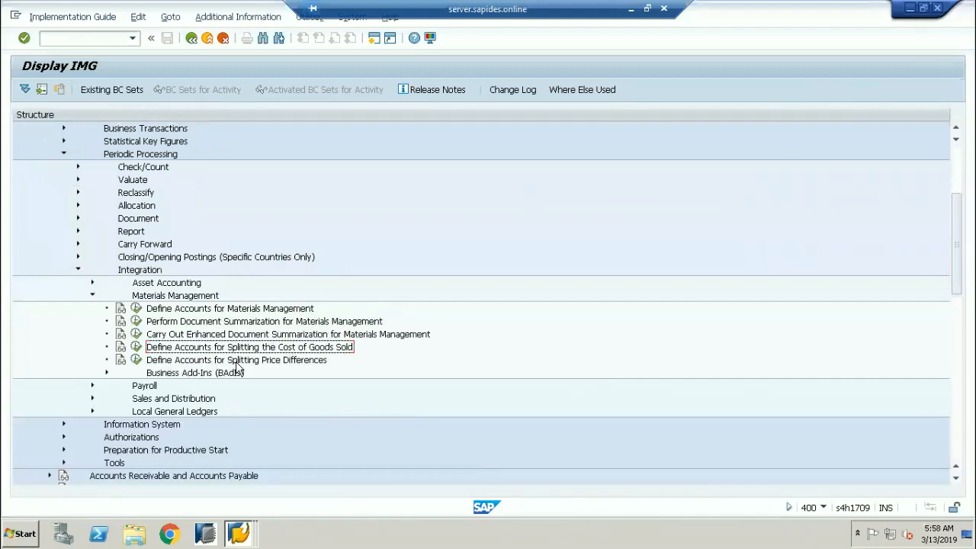
pyautogui.doubleClick(304, 350)
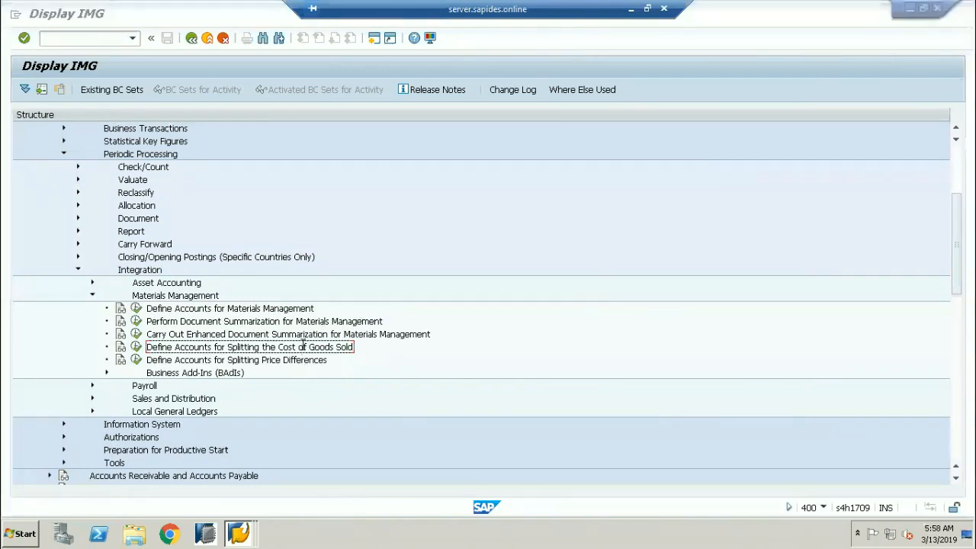
# Leave the General Ledger guide and the data structure display, and collapse the Profitability Analysis branch under Controlling.
pyautogui.click(194, 39)
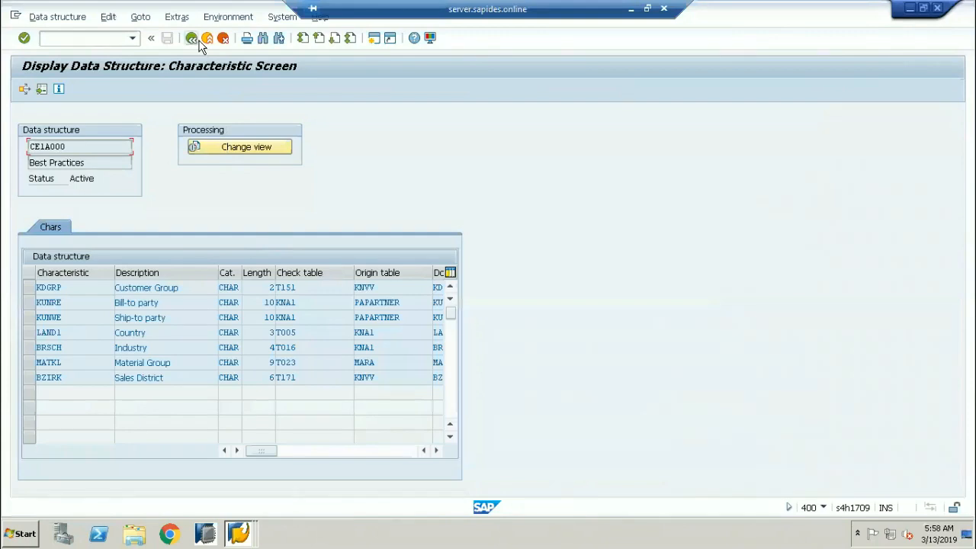
pyautogui.click(200, 42)
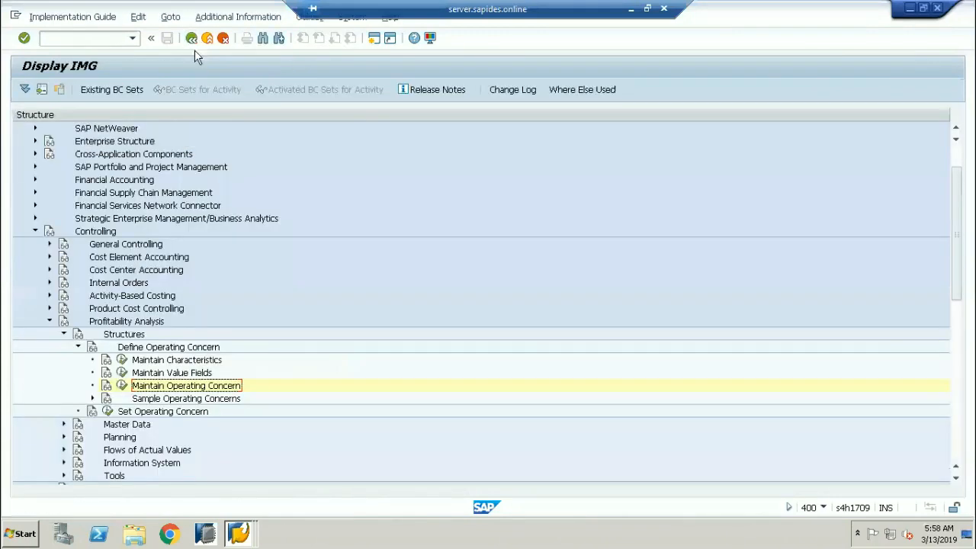
pyautogui.click(78, 347)
pyautogui.click(63, 335)
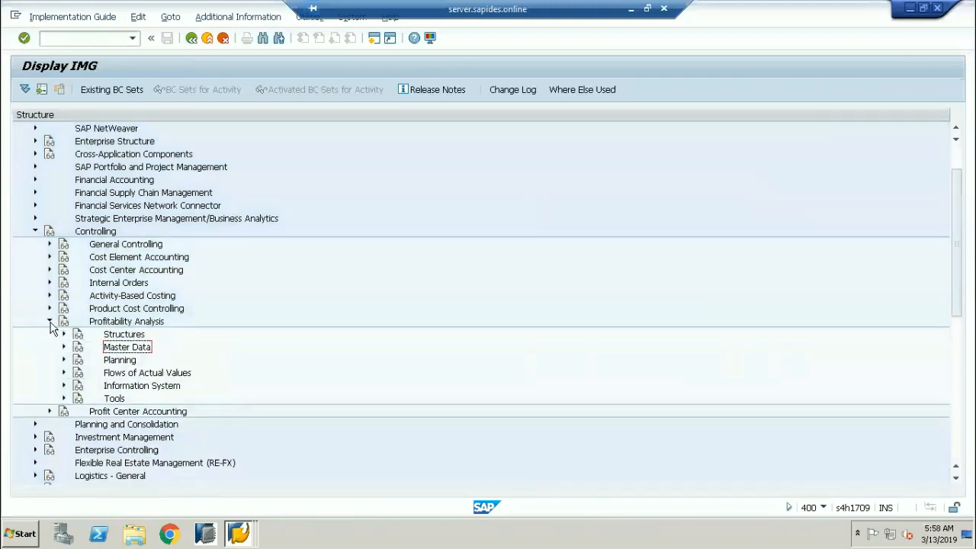
pyautogui.click(48, 322)
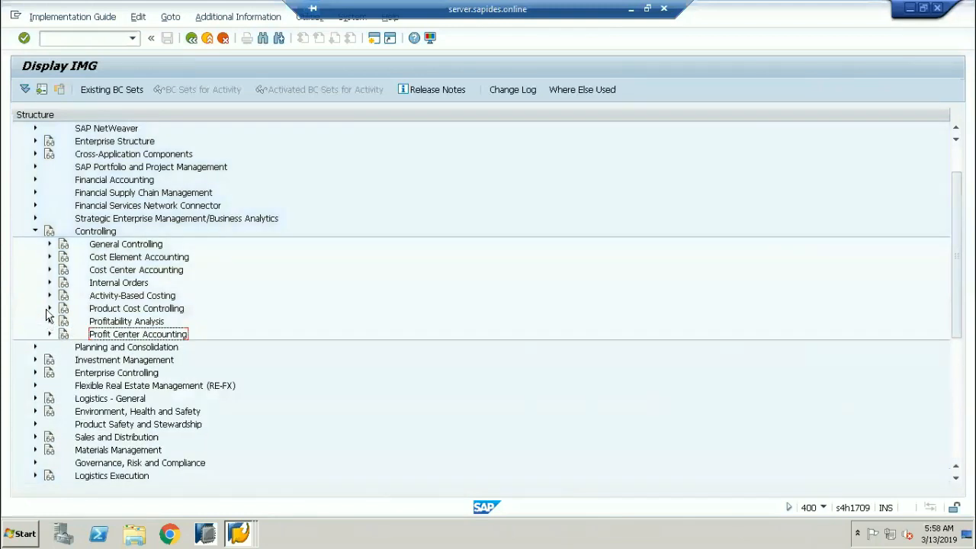
# Expand Product Cost Controlling through Cost Object Controlling and Product Cost by Sales Order to the Overhead activities in its basic settings.
pyautogui.click(49, 309)
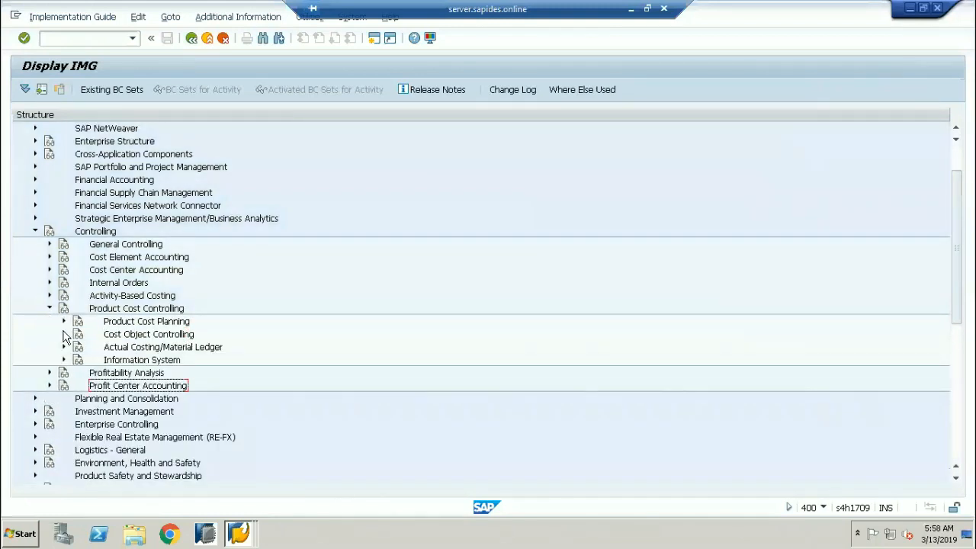
pyautogui.click(64, 334)
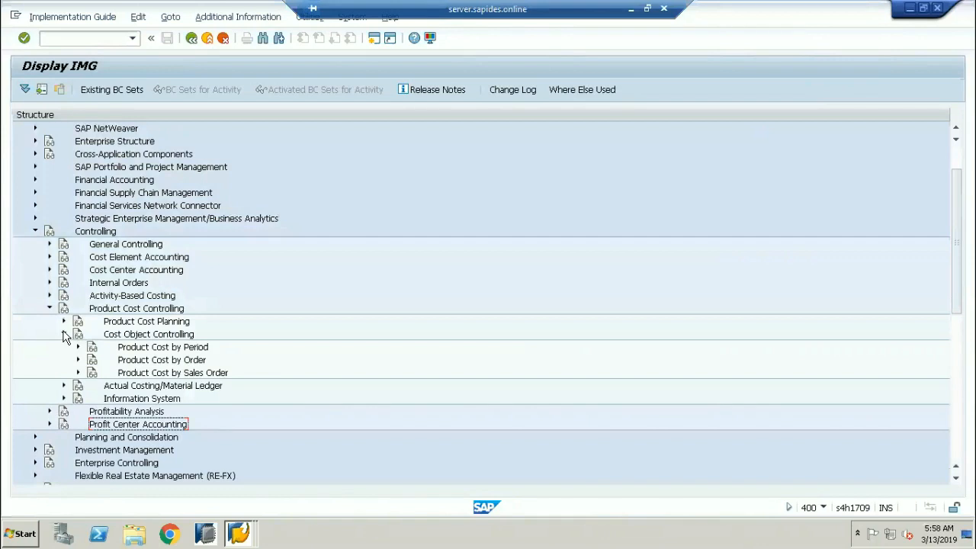
pyautogui.click(78, 373)
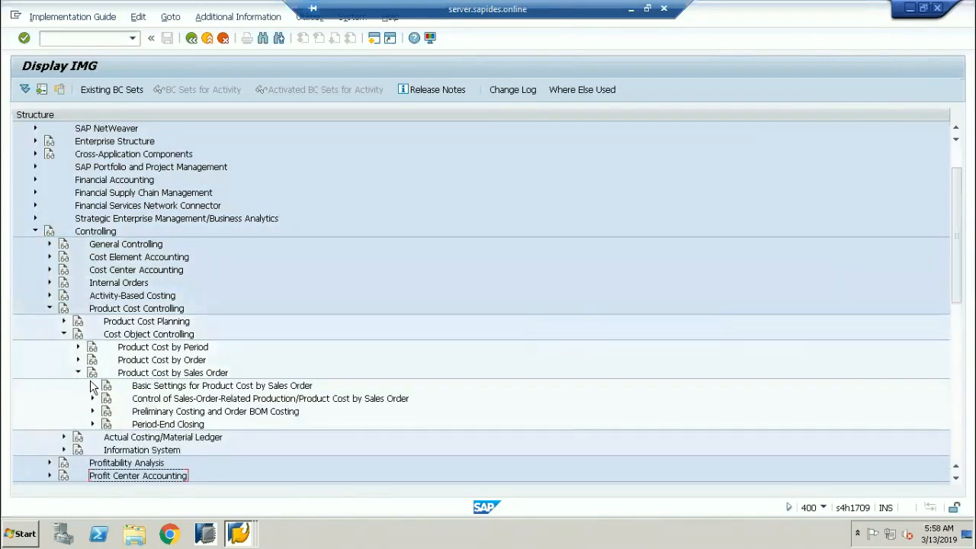
pyautogui.click(93, 386)
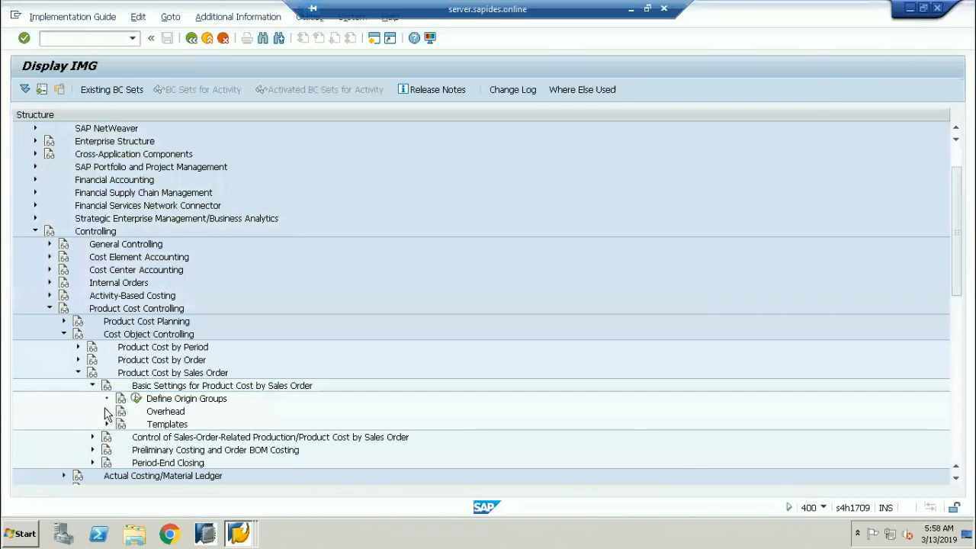
pyautogui.click(107, 411)
pyautogui.scroll(-1, 280, 352)
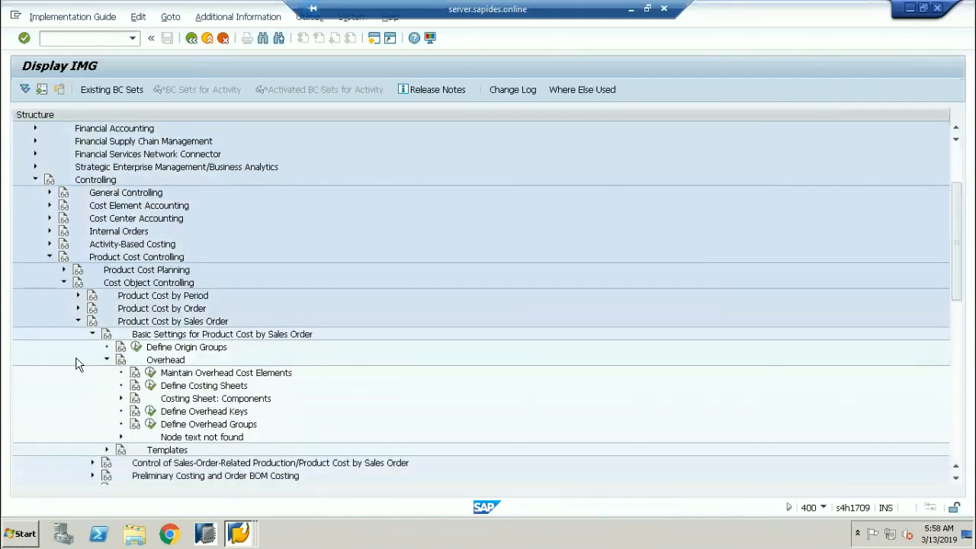
# Collapse the basic settings for Product Cost by Sales Order and expand Results Analysis under its Period-End Closing node.
pyautogui.click(107, 361)
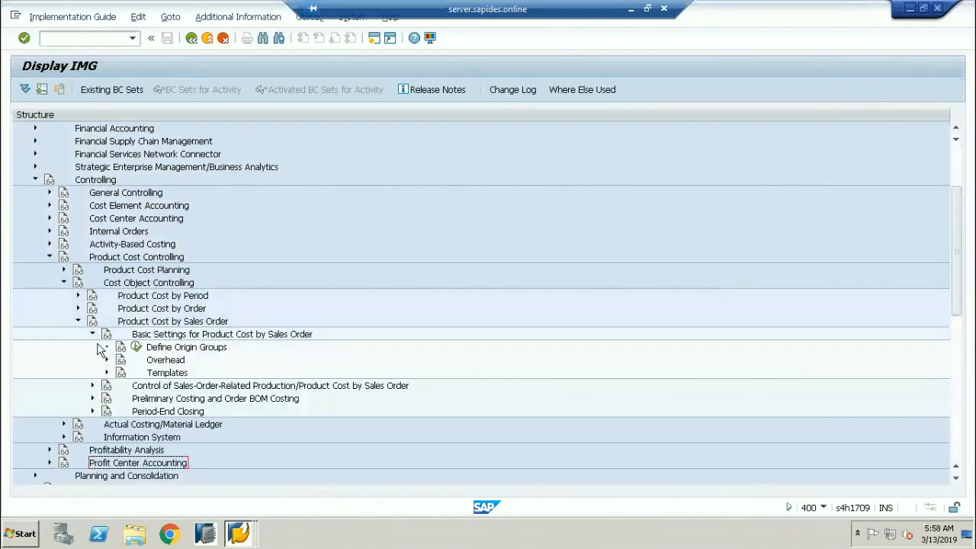
pyautogui.click(92, 335)
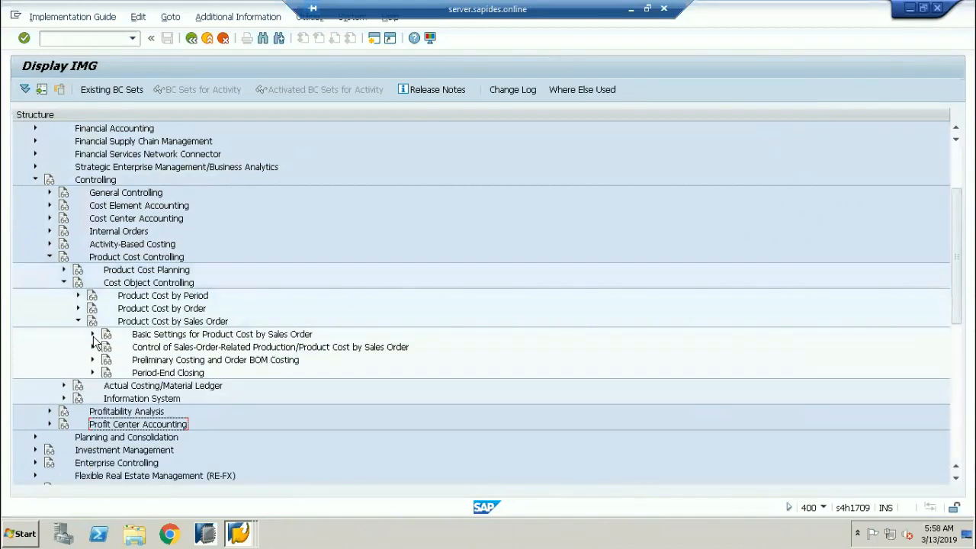
pyautogui.click(93, 373)
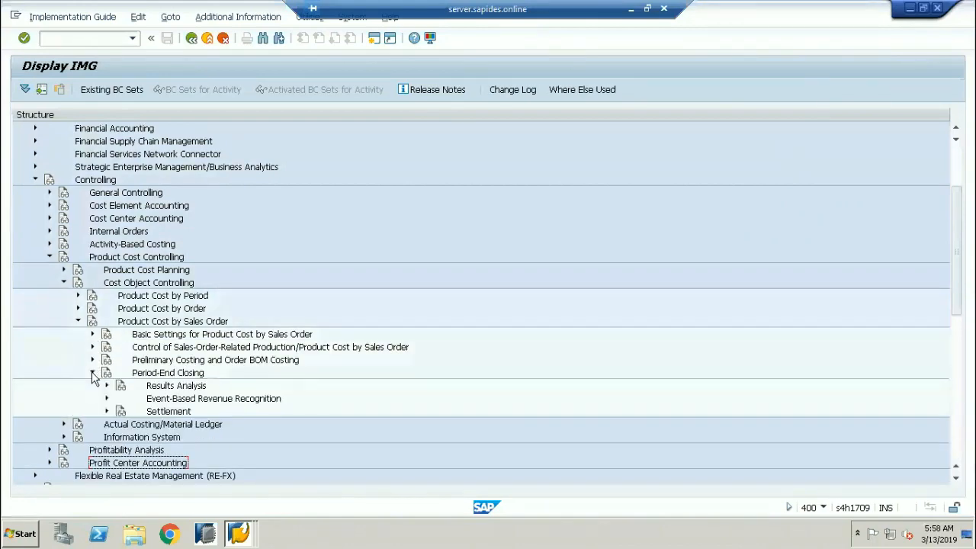
pyautogui.scroll(-3, 200, 399)
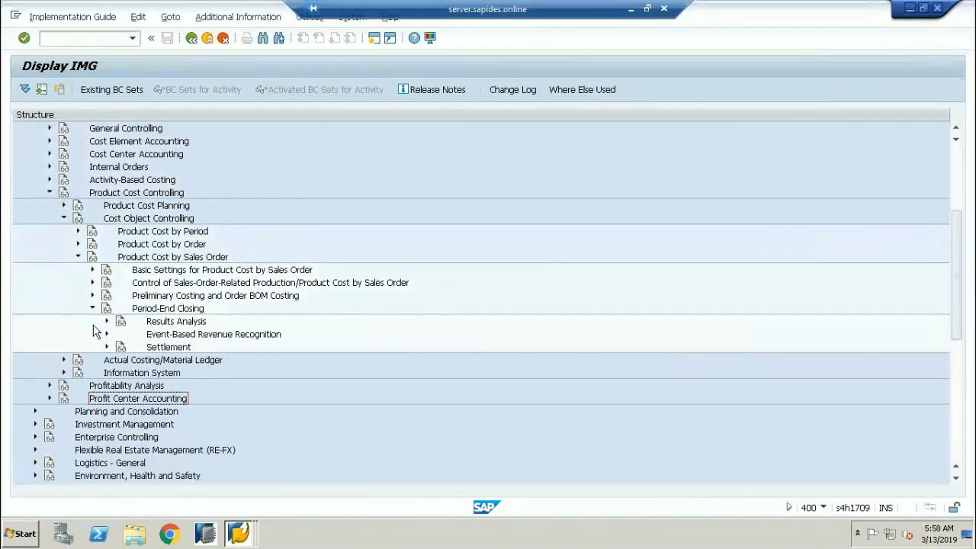
pyautogui.click(107, 321)
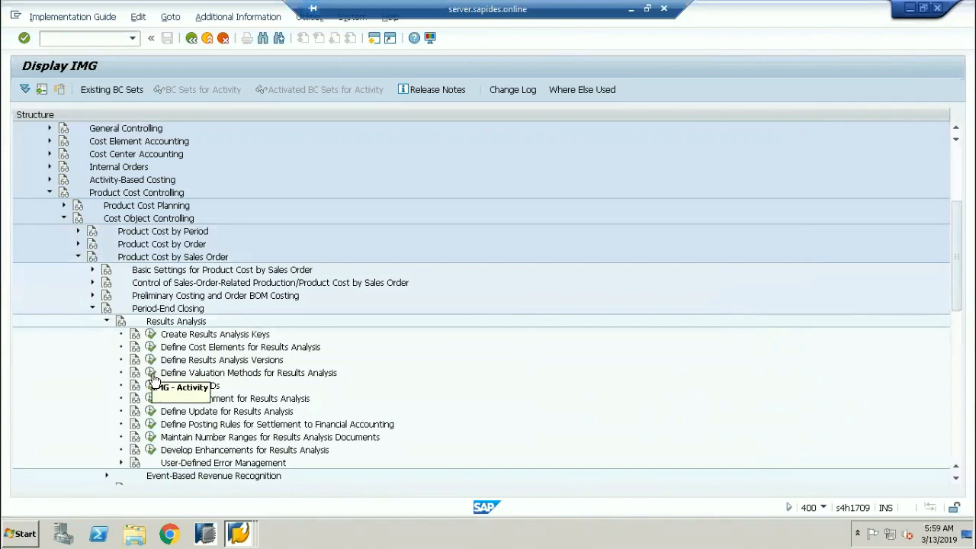
# Examine the results analysis version details of controlling area 6023 and return to the implementation guide.
pyautogui.click(150, 360)
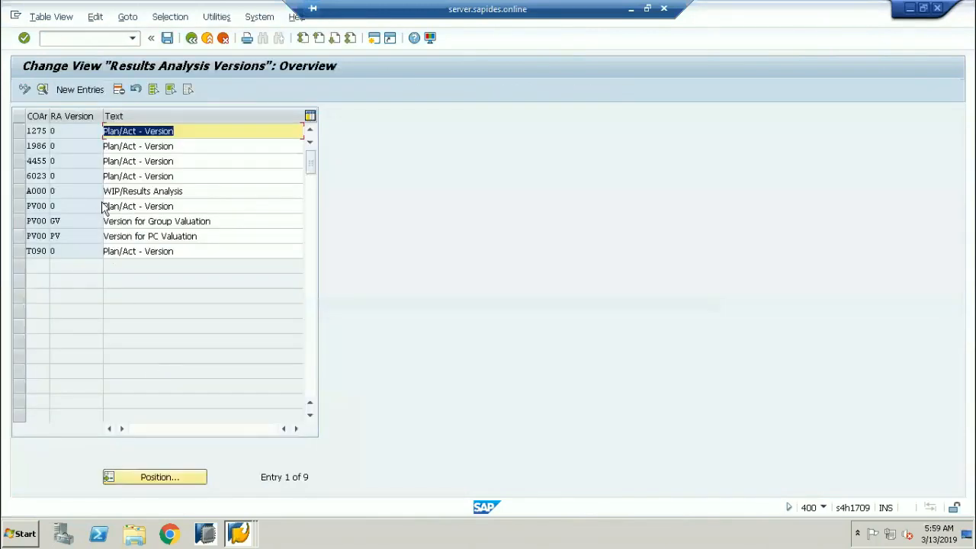
pyautogui.doubleClick(144, 175)
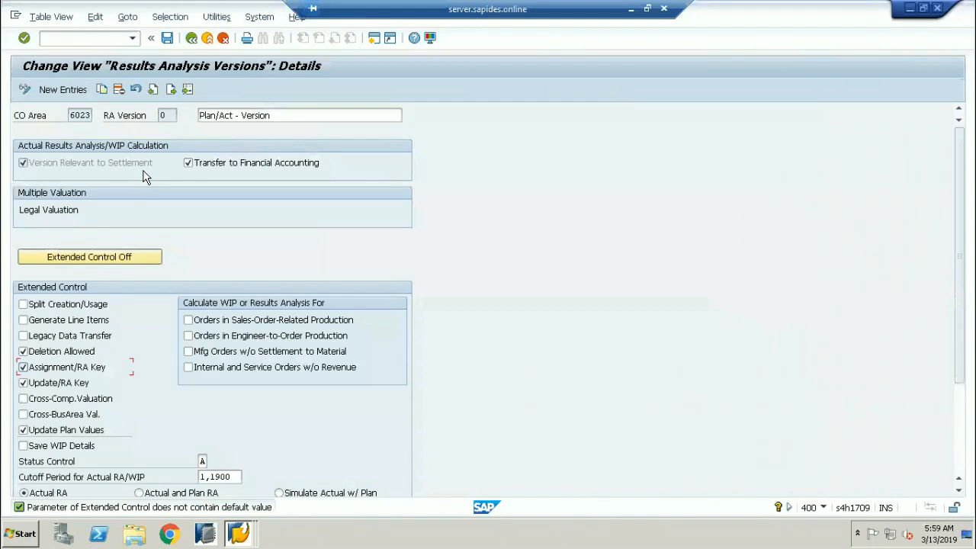
pyautogui.scroll(-5, 188, 244)
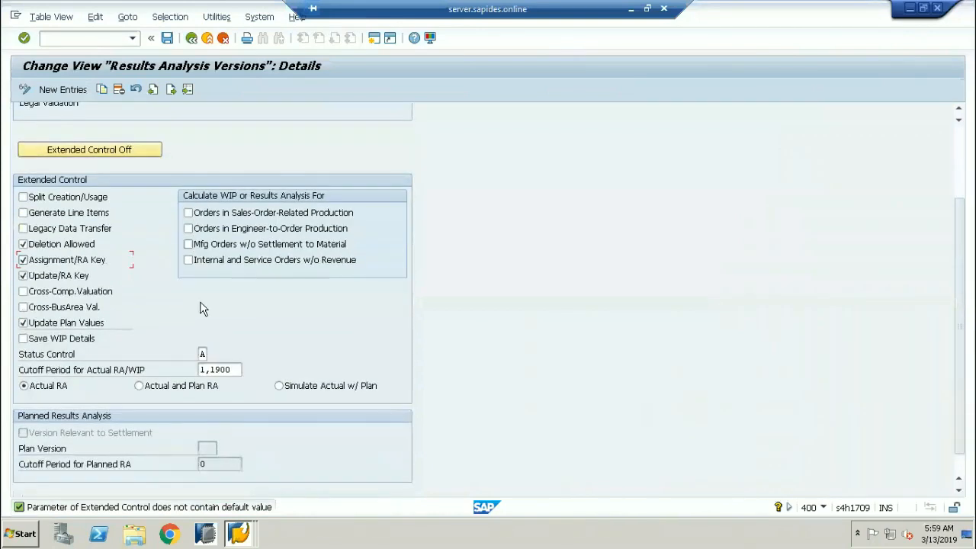
pyautogui.click(191, 38)
pyautogui.click(191, 38)
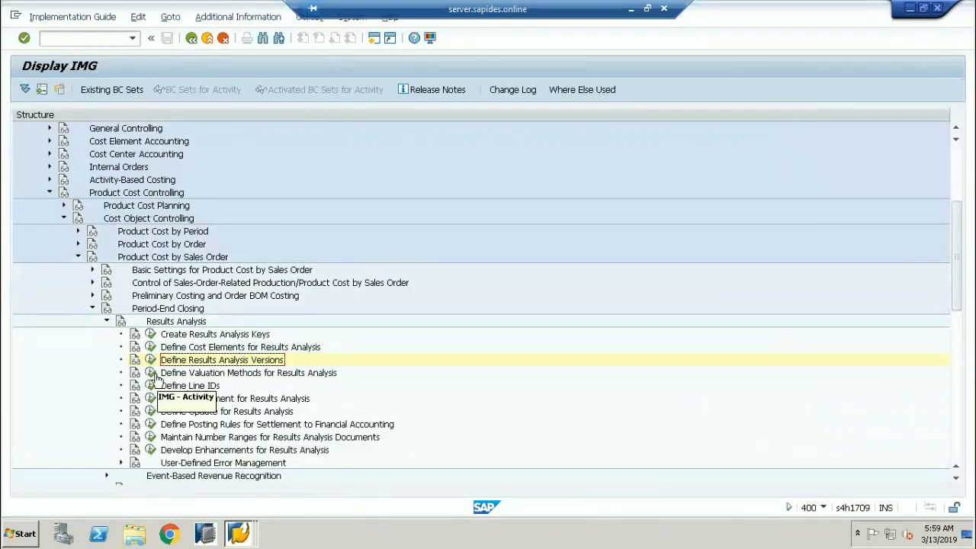
# Review the valuation methods for results analysis and collapse the Product Cost by Sales Order branch.
pyautogui.click(150, 372)
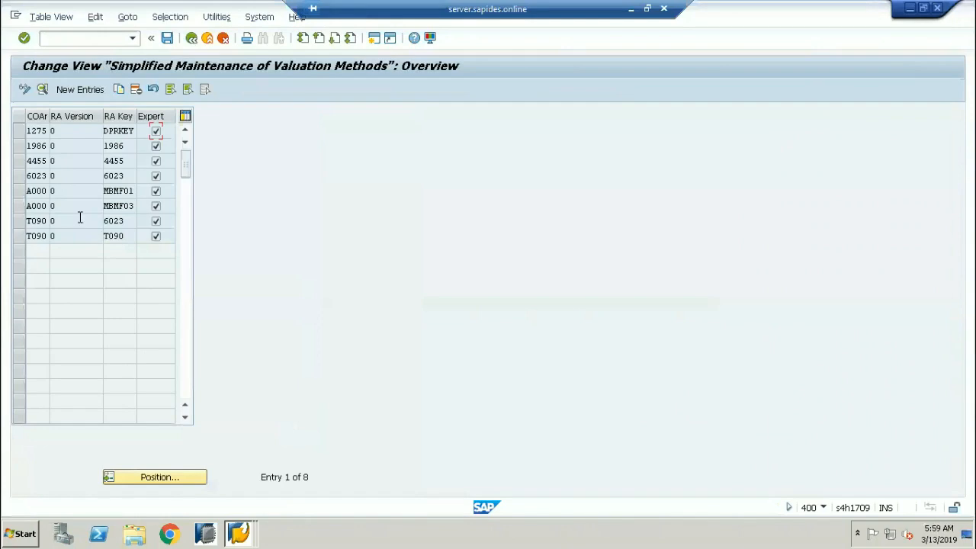
pyautogui.click(192, 38)
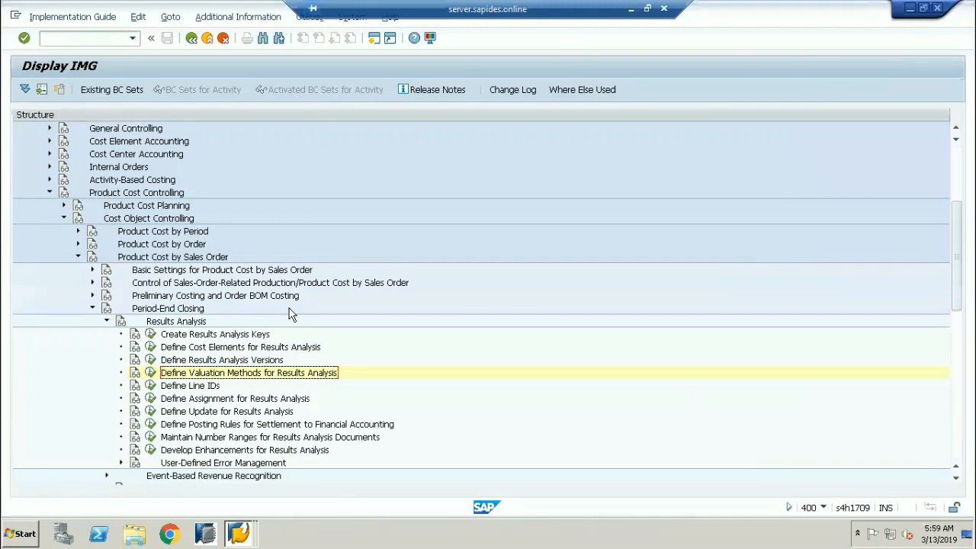
pyautogui.click(106, 321)
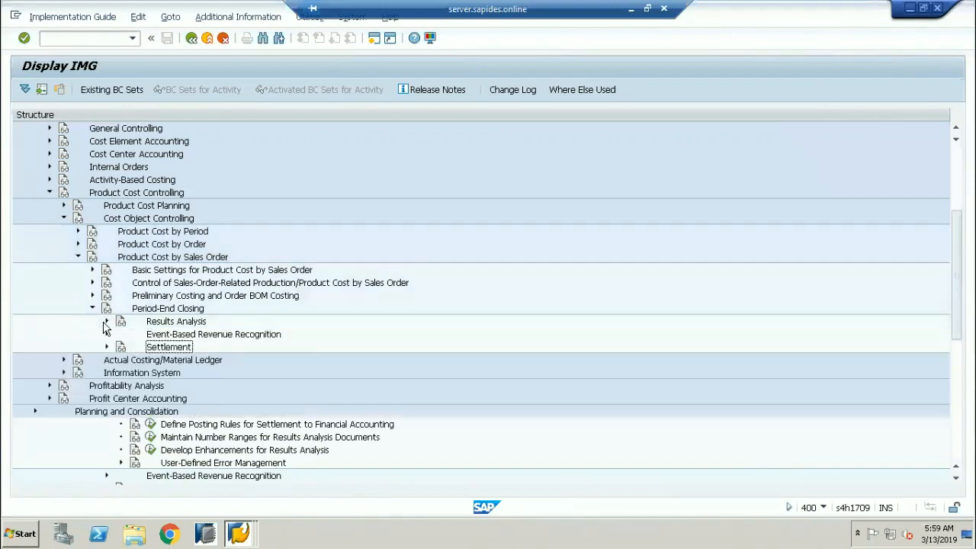
pyautogui.click(92, 308)
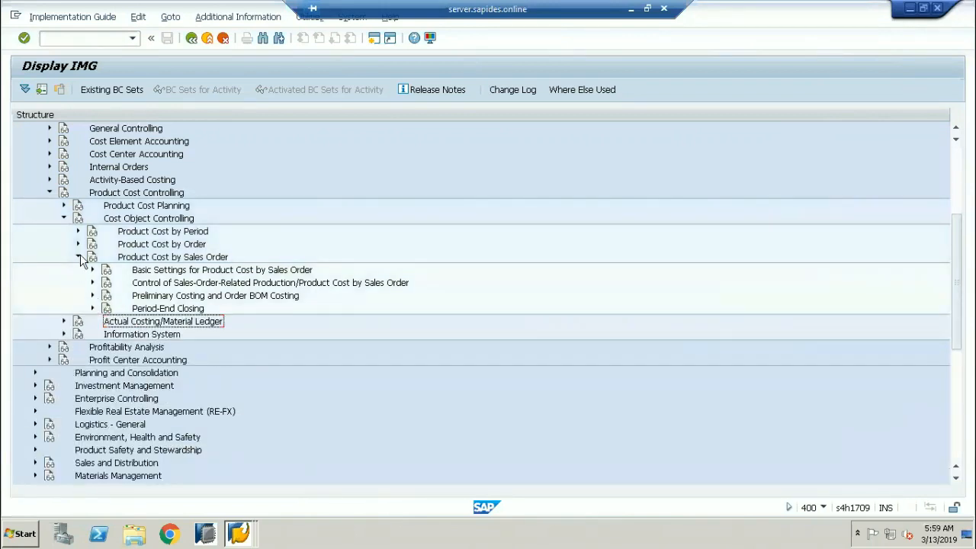
pyautogui.click(79, 257)
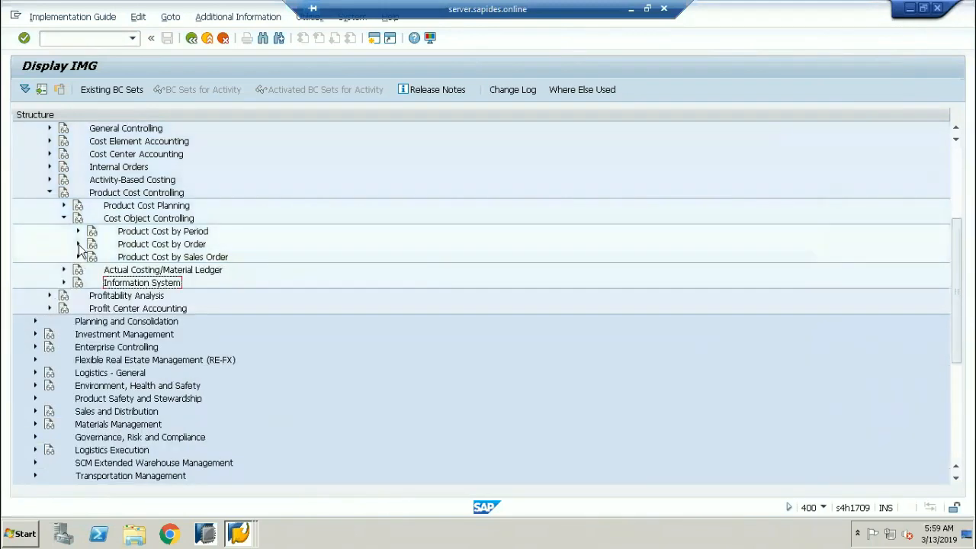
# Look through Manufacturing Orders under Product Cost by Order and expand Work in Process within its Period-End Closing node.
pyautogui.click(78, 244)
pyautogui.click(92, 270)
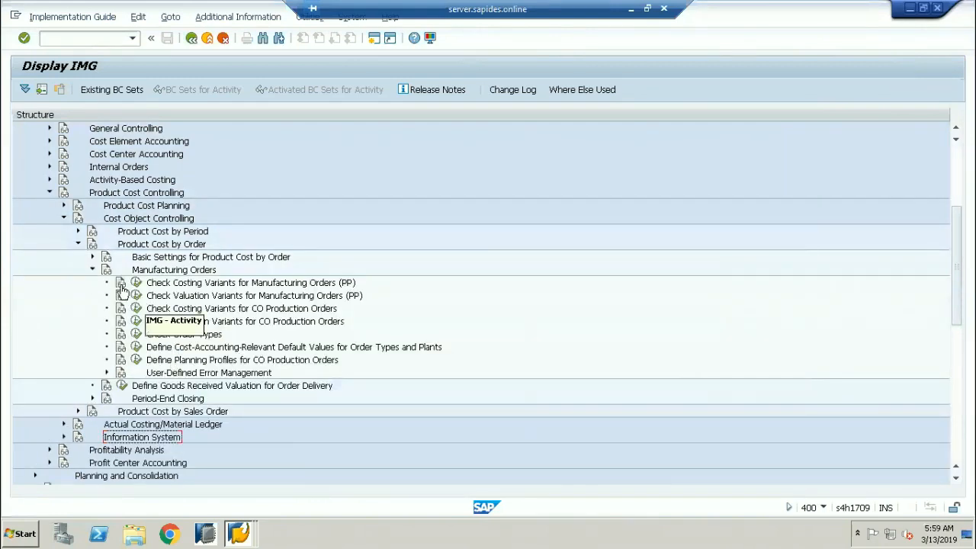
pyautogui.click(92, 270)
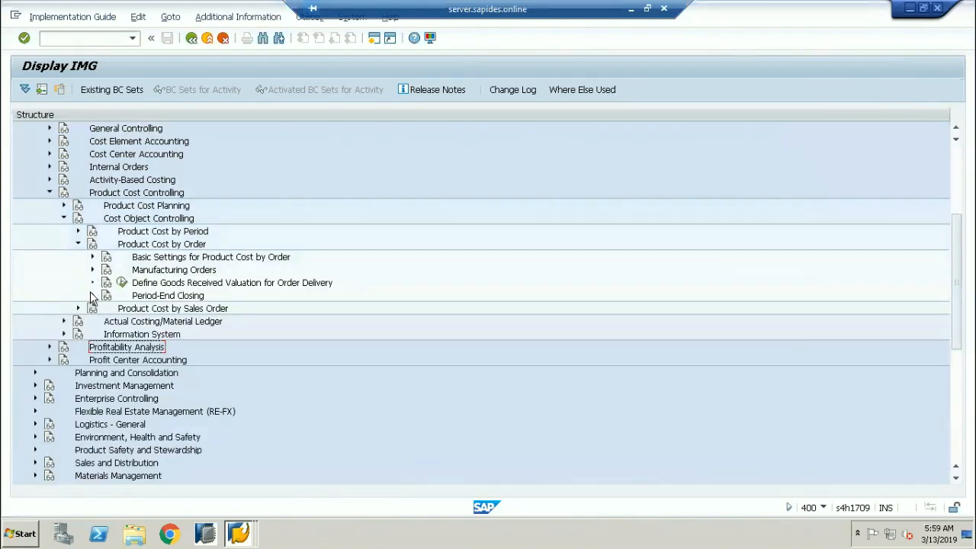
pyautogui.click(93, 295)
pyautogui.click(106, 309)
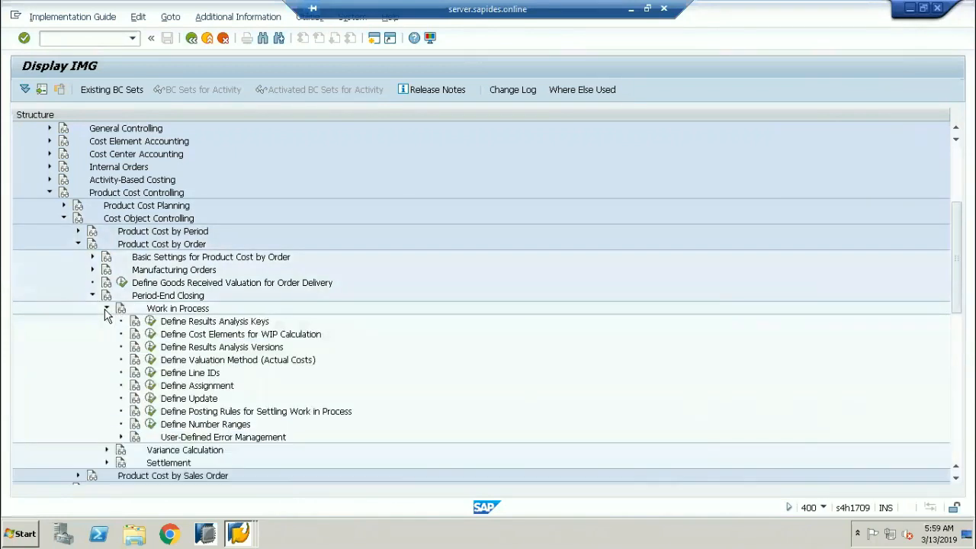
# From the Work in Process activities, view the details of results analysis version PV for controlling area PV00 and return to the guide.
pyautogui.click(206, 348)
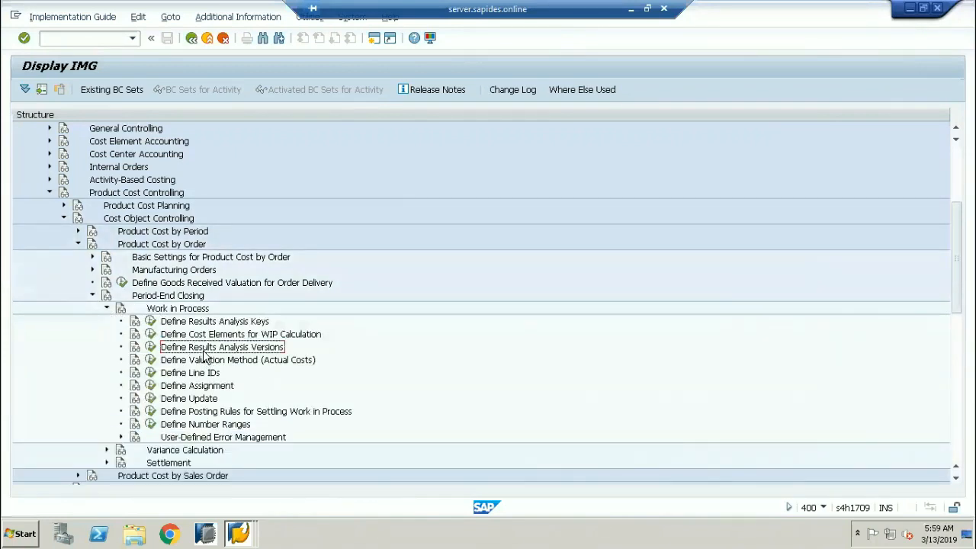
pyautogui.click(150, 346)
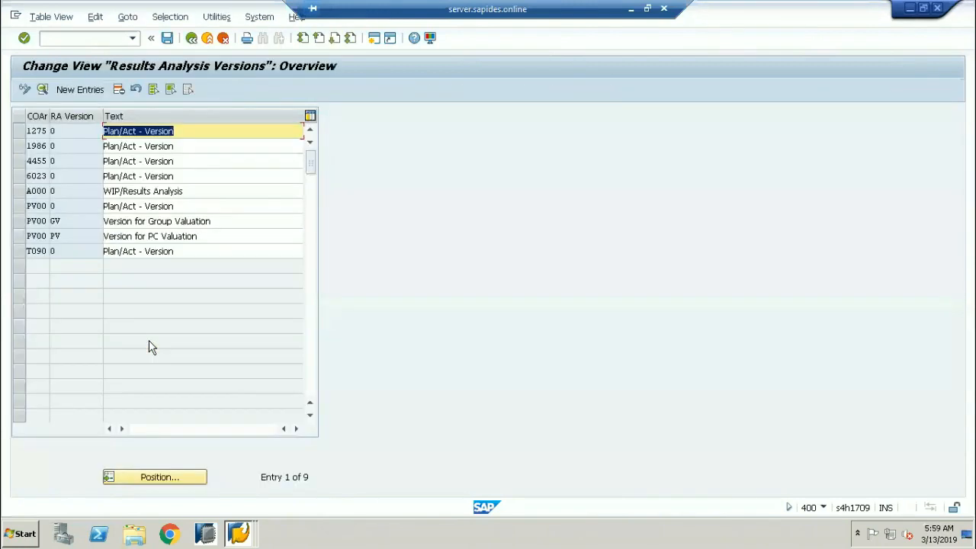
pyautogui.doubleClick(142, 241)
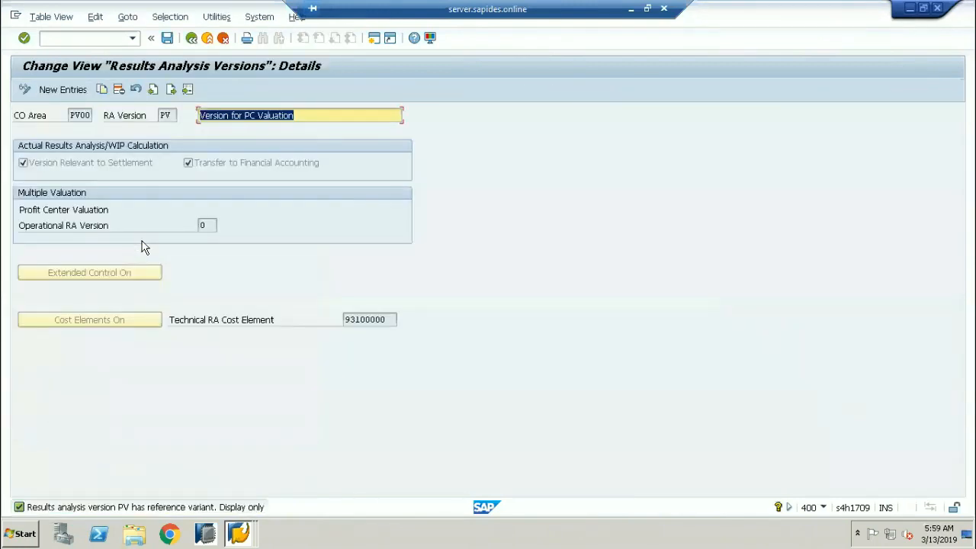
pyautogui.click(191, 38)
pyautogui.click(192, 39)
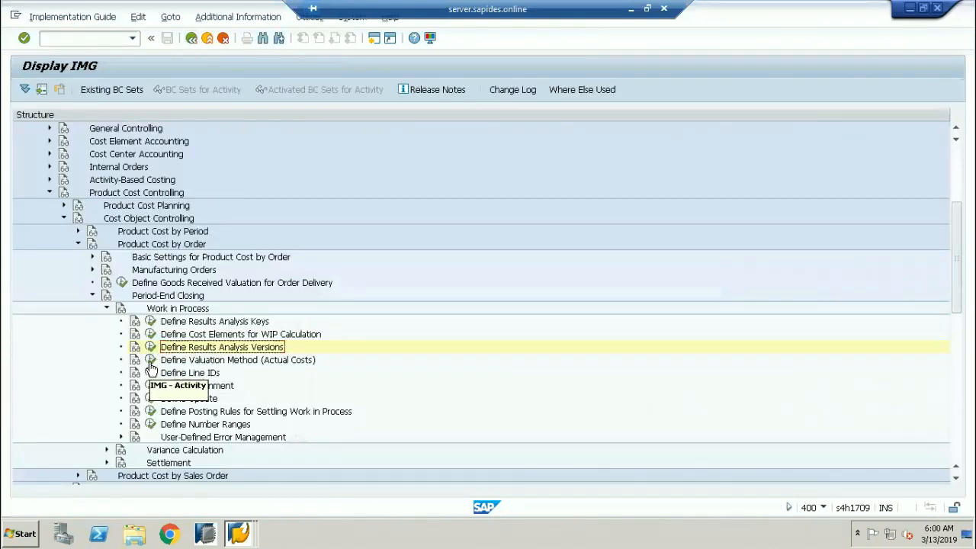
# View the posting rules for settling work in process and the results analysis versions, returning to the implementation guide after each.
pyautogui.click(150, 411)
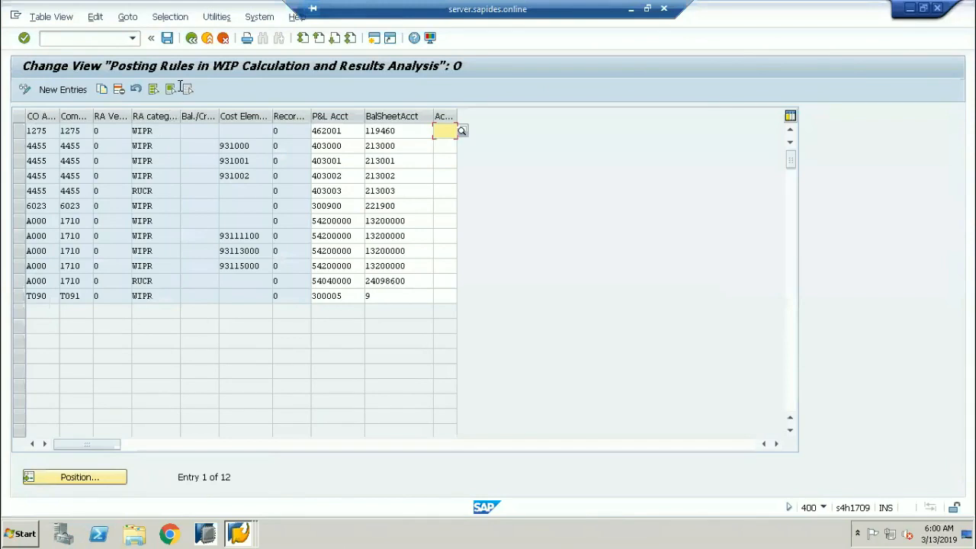
pyautogui.click(190, 40)
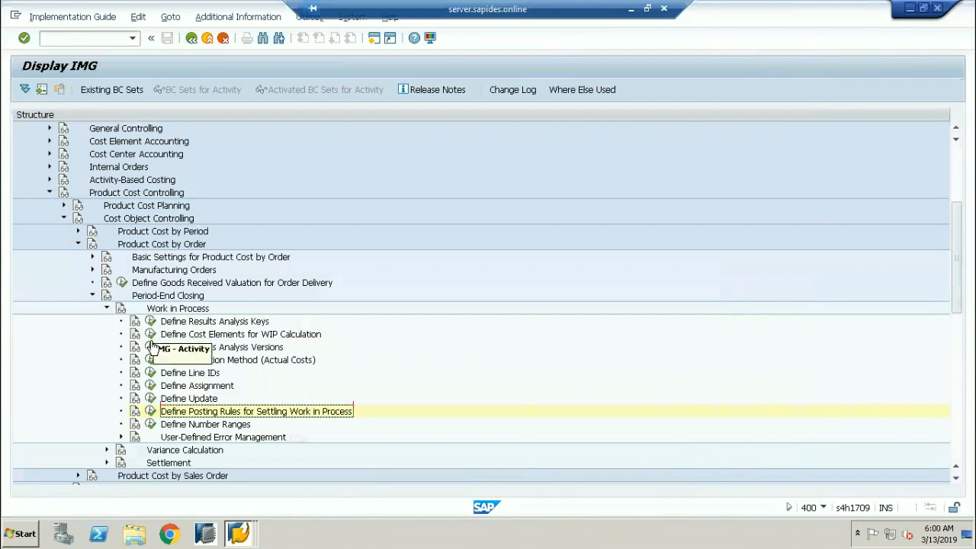
pyautogui.click(150, 347)
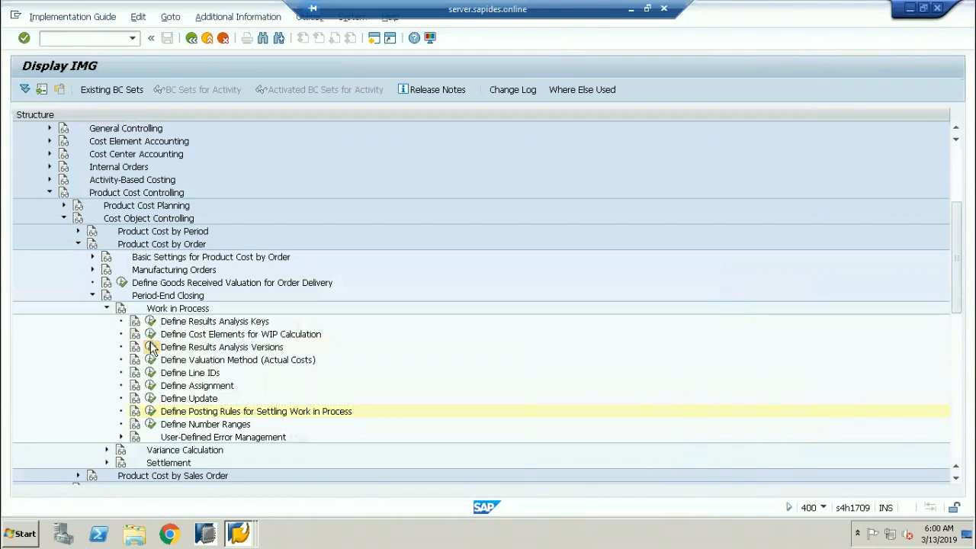
pyautogui.click(192, 37)
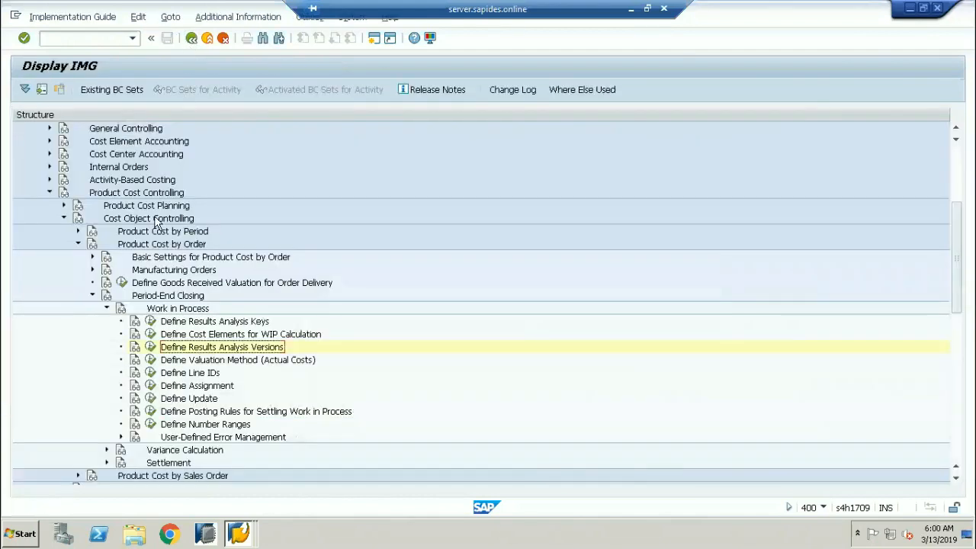
# Collapse Work in Process, expand Variance Calculation and select the activity for the valuation variant for WIP and scrap.
pyautogui.click(107, 308)
pyautogui.click(107, 321)
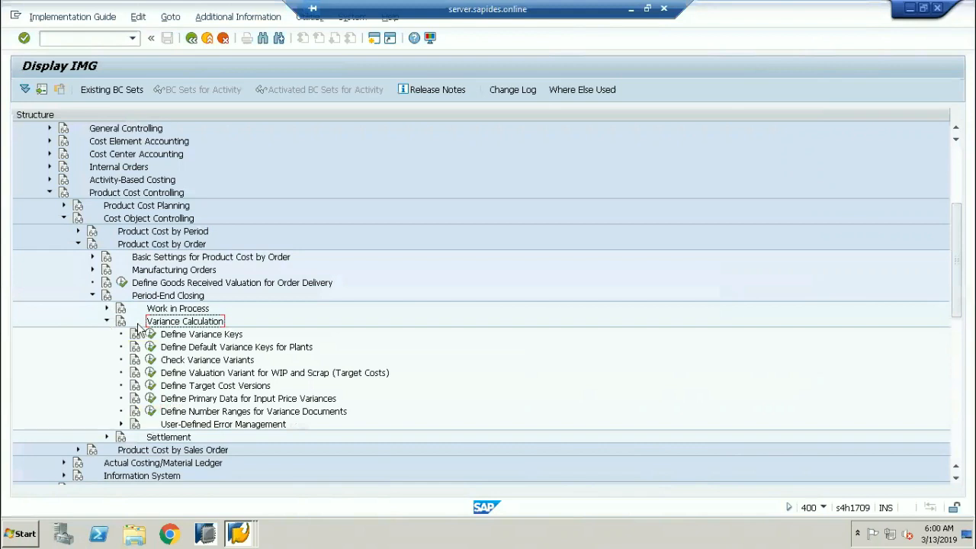
pyautogui.click(203, 362)
pyautogui.click(204, 348)
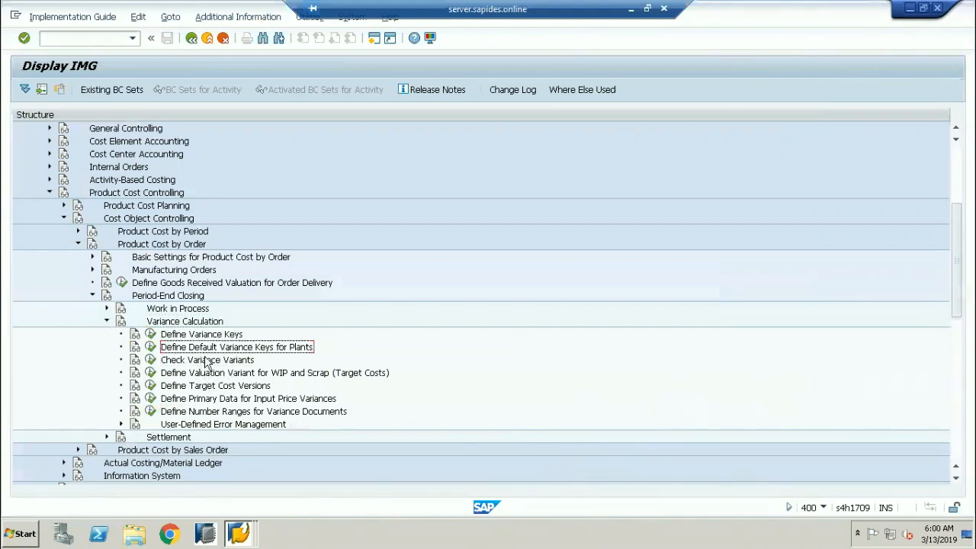
pyautogui.click(206, 374)
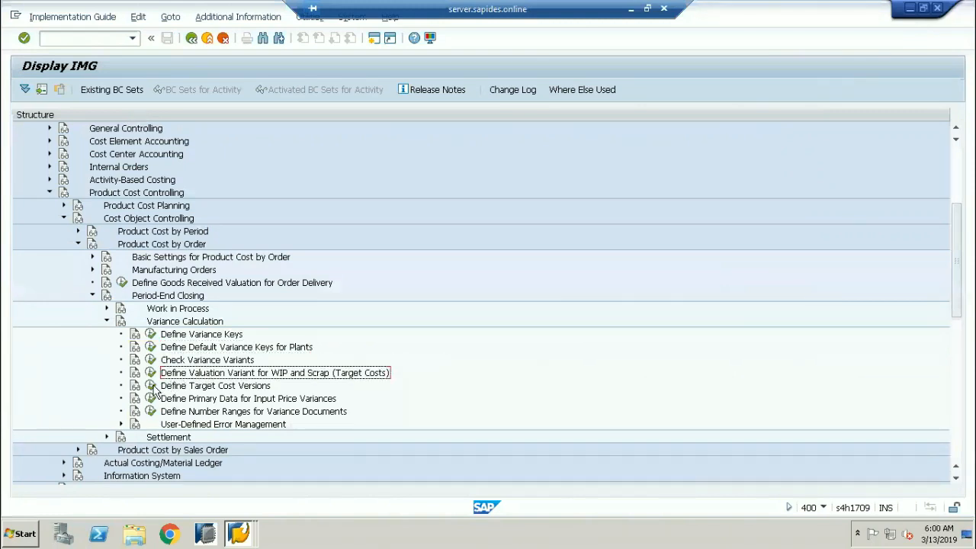
# Examine the valuation strategy priorities of WIP/scrap valuation variant 19V and return to the implementation guide.
pyautogui.click(151, 372)
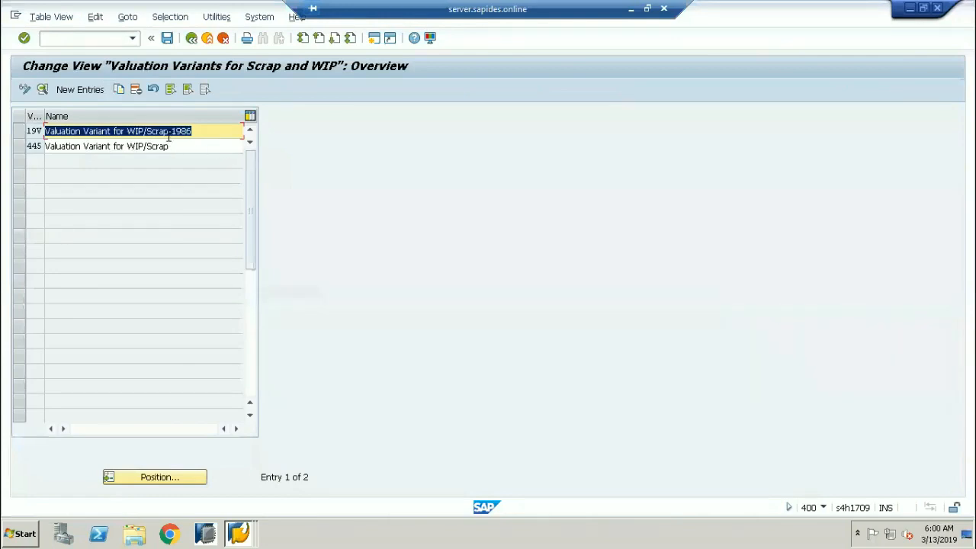
pyautogui.doubleClick(168, 136)
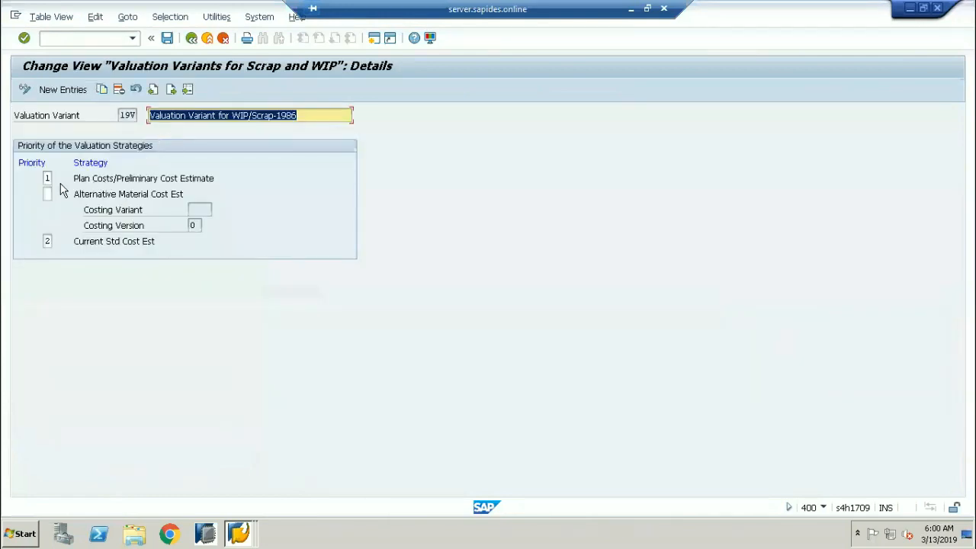
pyautogui.click(191, 40)
pyautogui.click(192, 40)
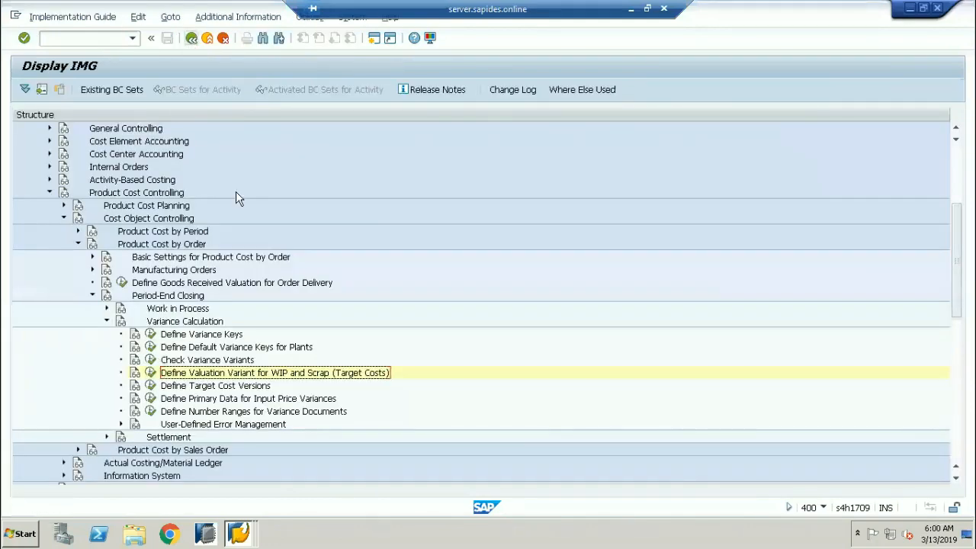
# Open Check Variance Variants and display the variance categories of variant 001 Standard.
pyautogui.click(150, 361)
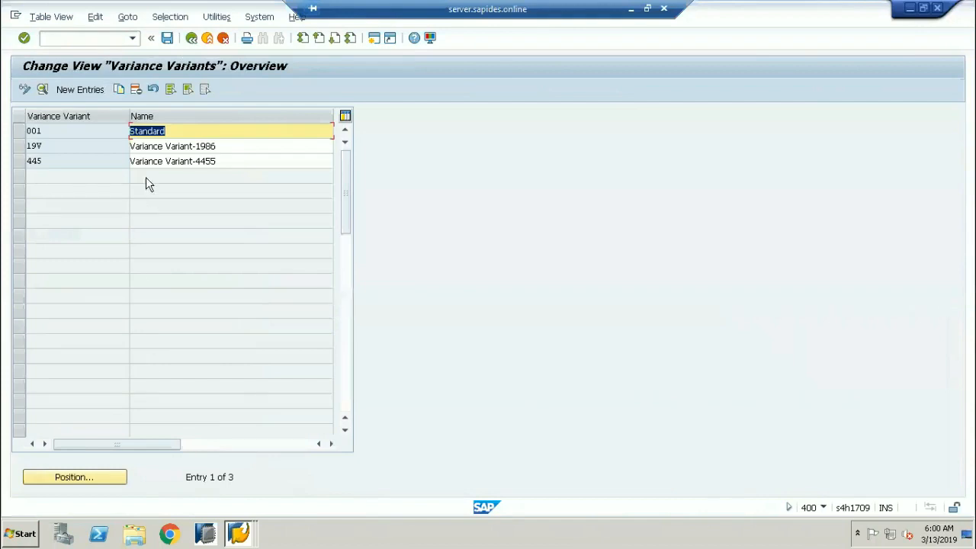
pyautogui.doubleClick(167, 131)
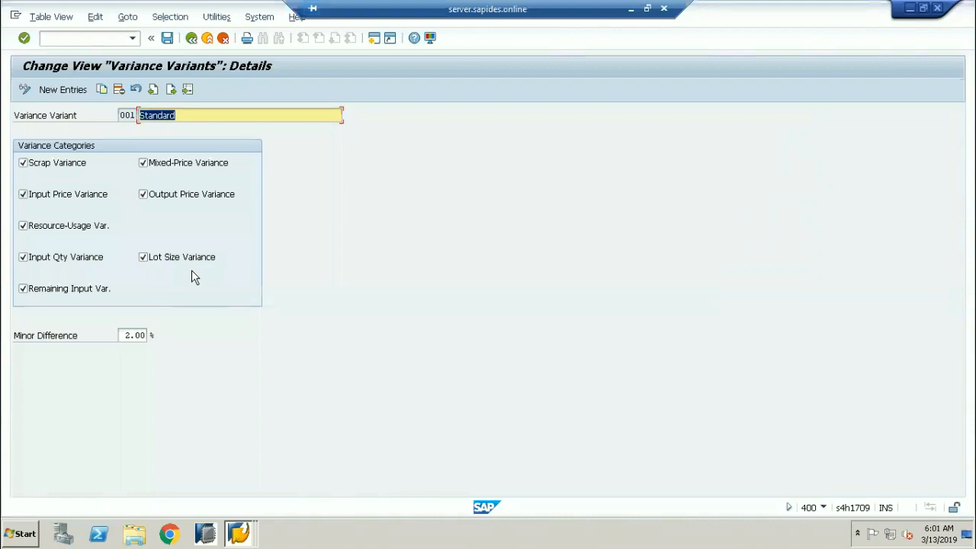
# Open a new session and expand the SAP Menu through Controlling and Cost Object Controlling to Period-End Closing under Product Cost by Order.
pyautogui.click(372, 41)
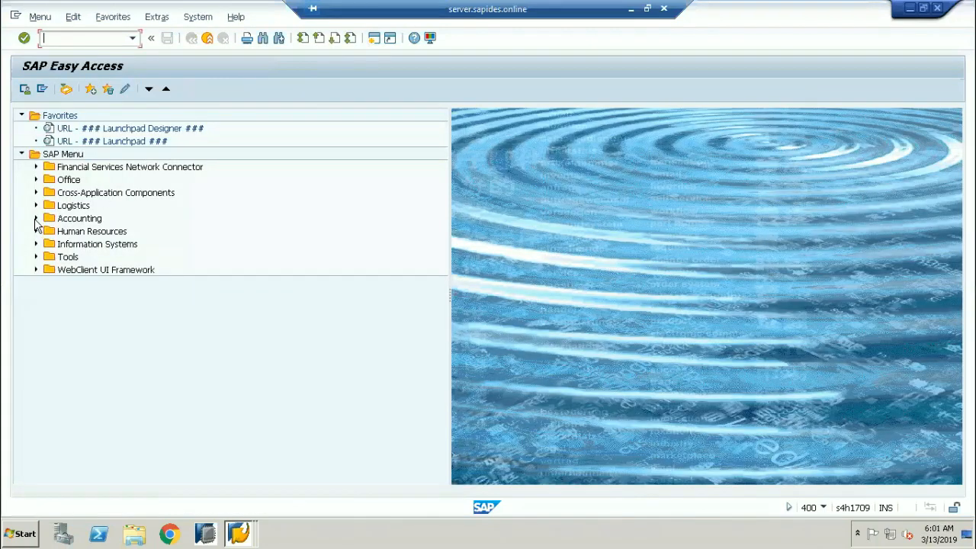
pyautogui.click(36, 218)
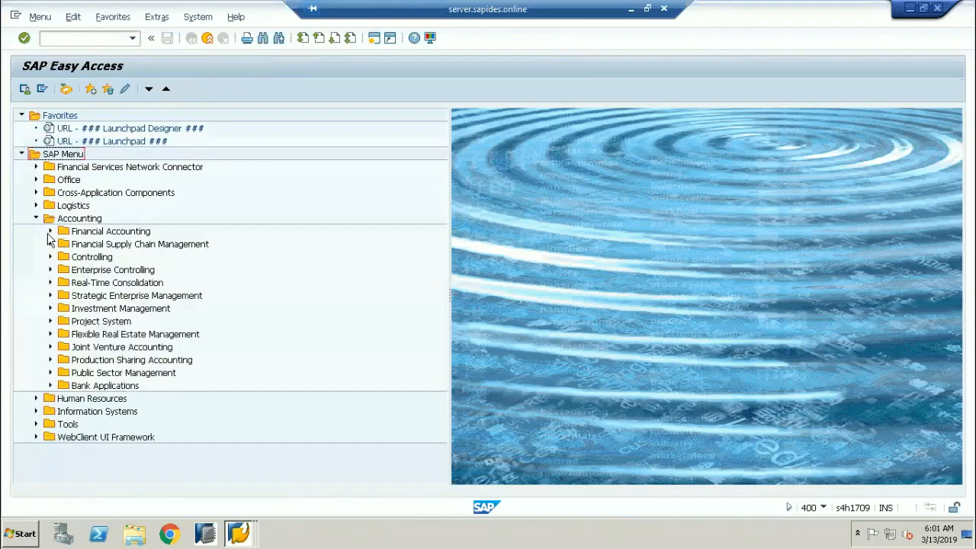
pyautogui.click(50, 259)
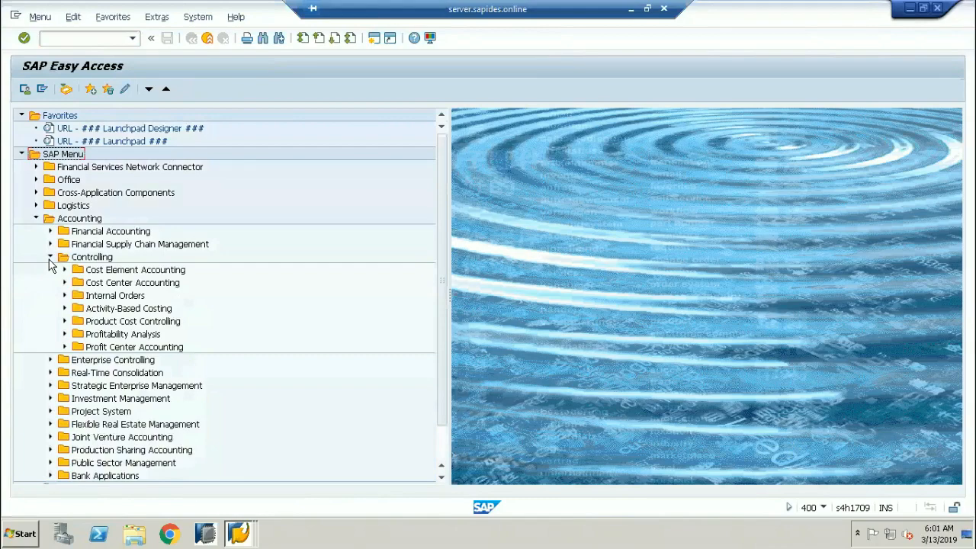
pyautogui.click(65, 321)
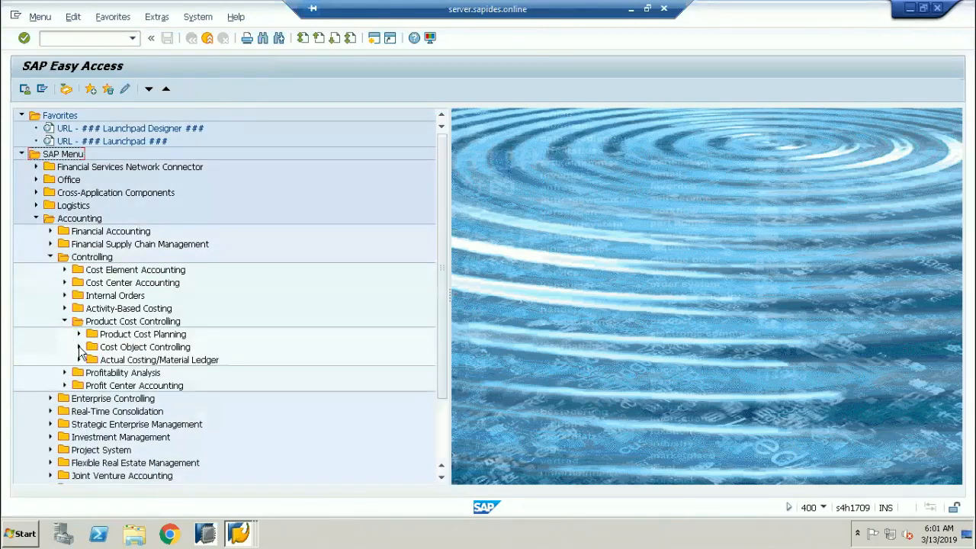
pyautogui.click(80, 347)
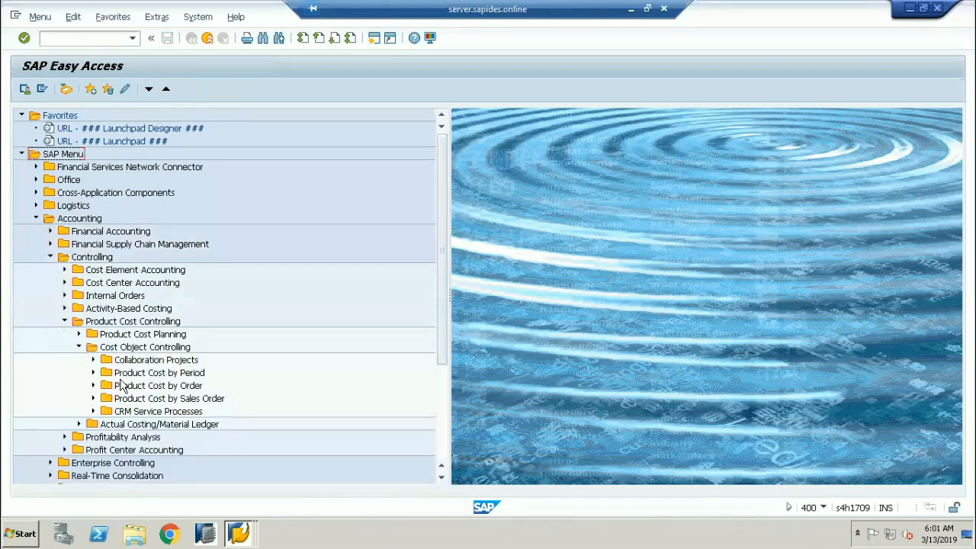
pyautogui.click(93, 386)
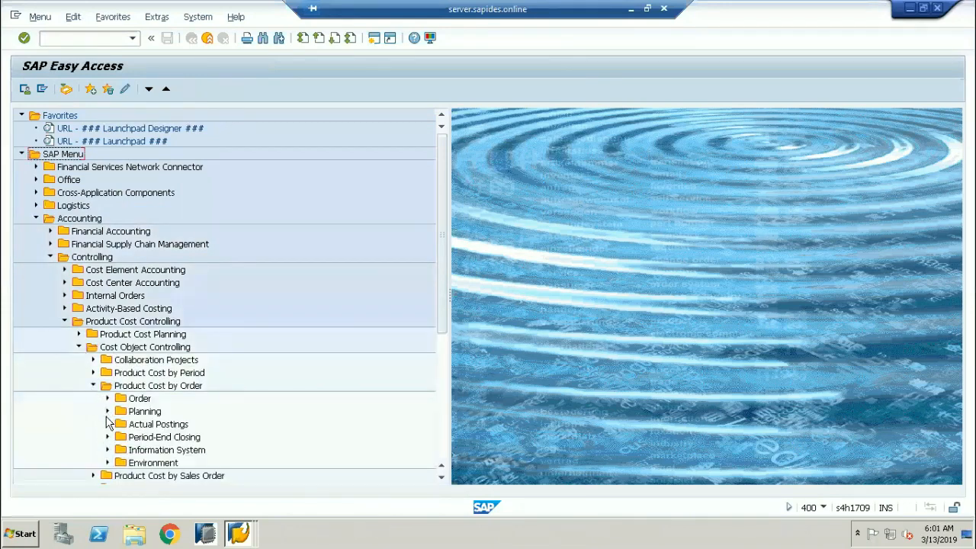
pyautogui.click(107, 438)
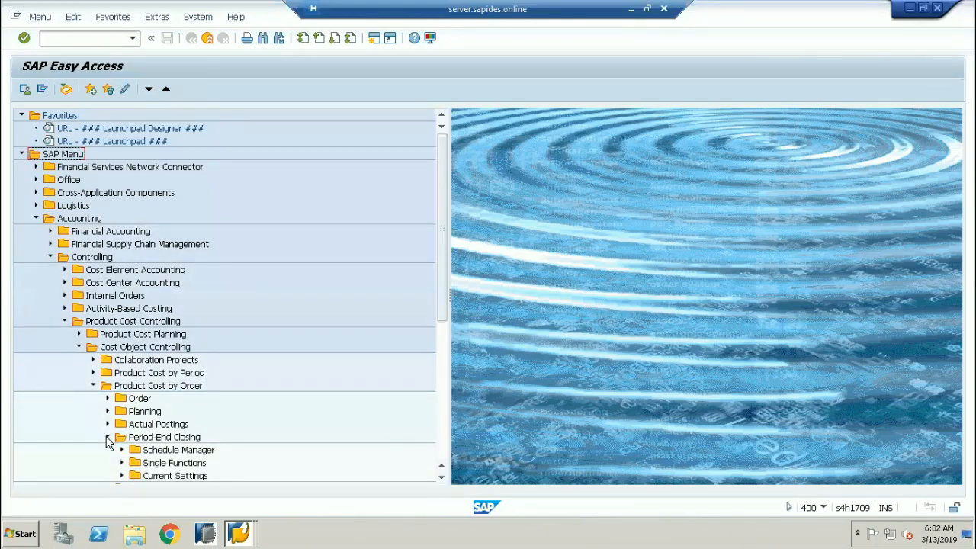
# Expand Single Functions, Work in Process and Individual Processing, and select transaction KKAX - Calculate.
pyautogui.scroll(-5, 107, 427)
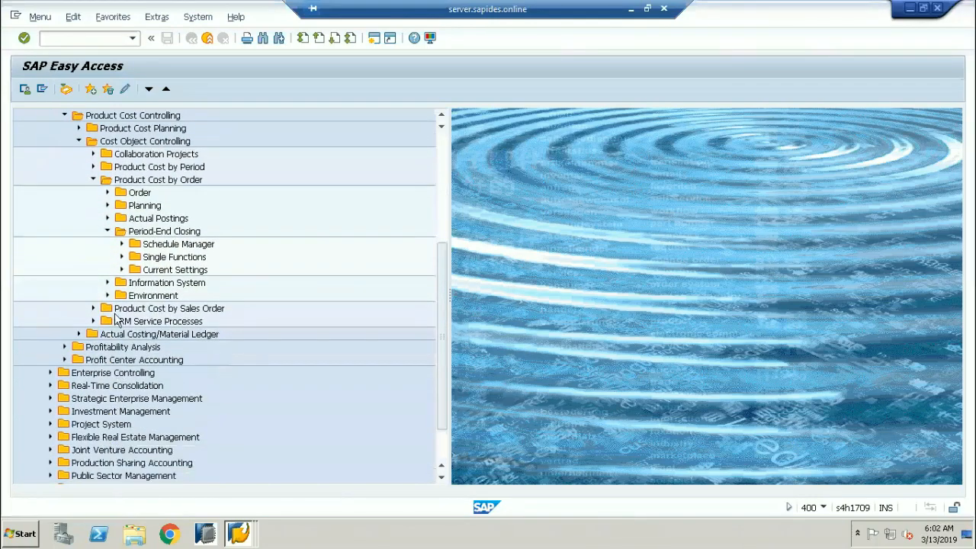
pyautogui.click(122, 257)
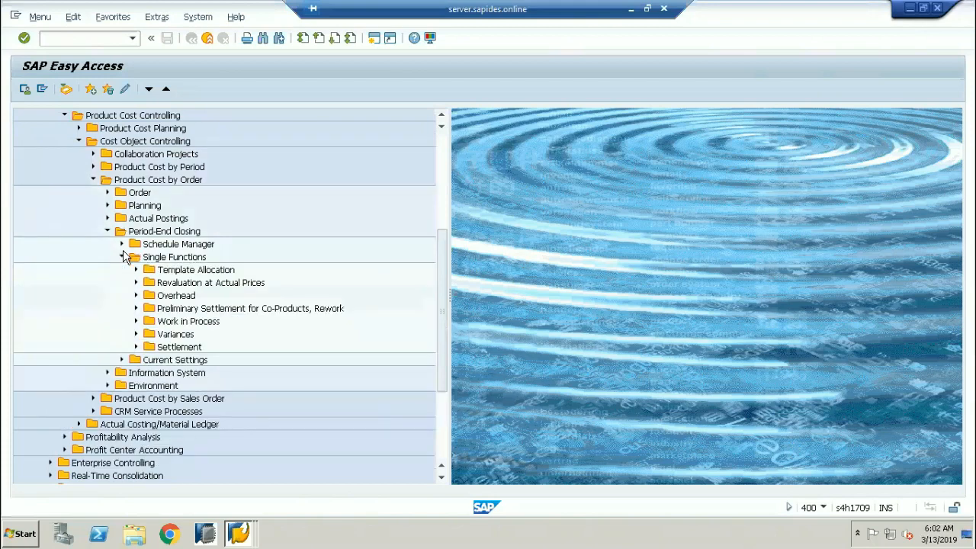
pyautogui.click(136, 321)
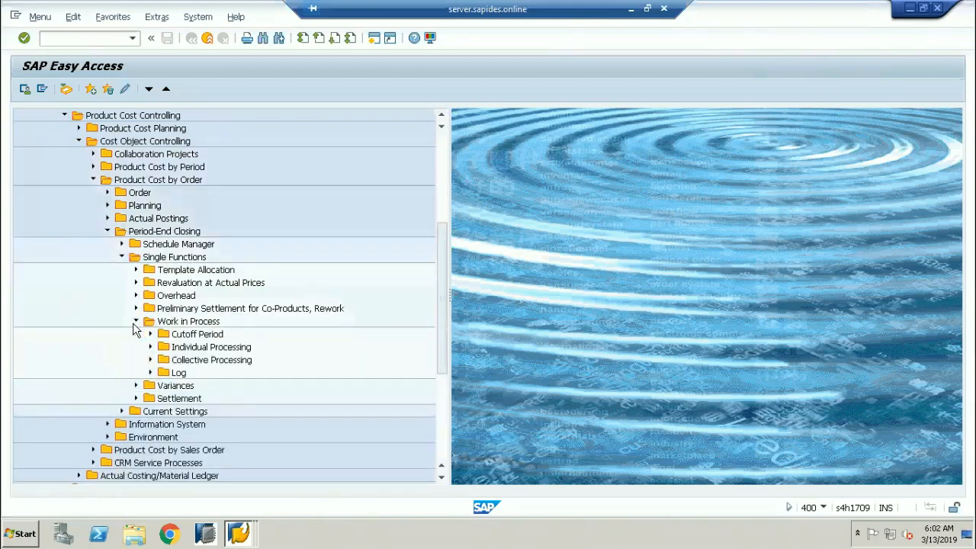
pyautogui.click(151, 347)
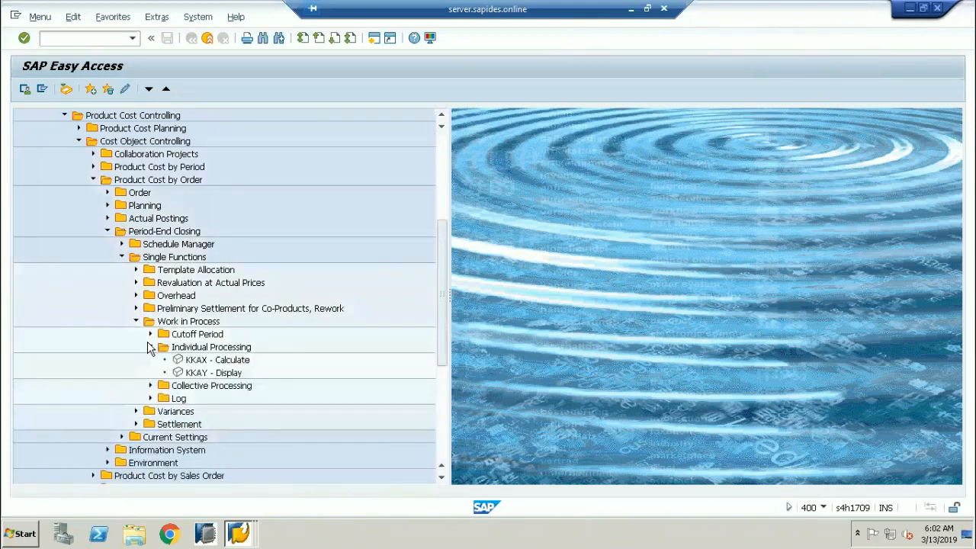
pyautogui.click(222, 360)
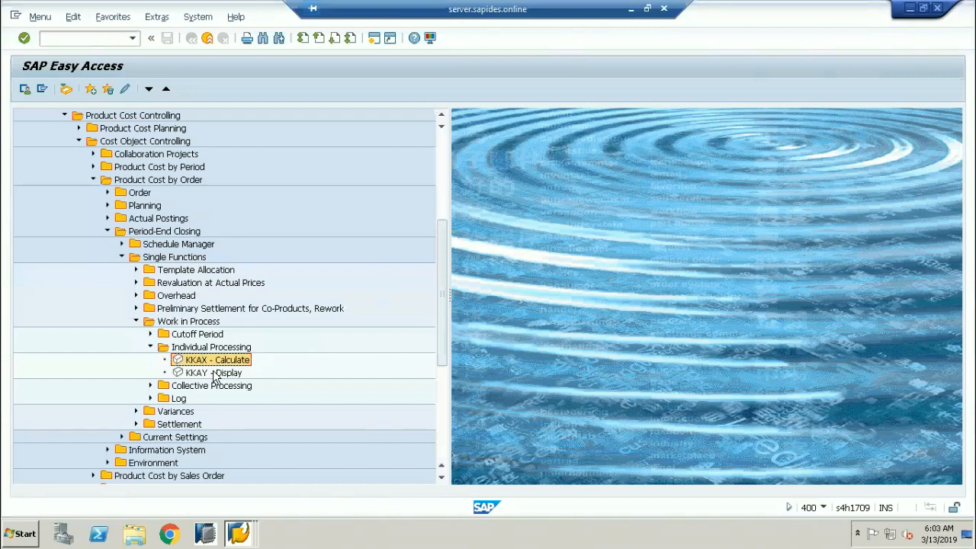
# Switch to the variance variant session, review the minor difference and the blank new-entry form, and return to the SAP Easy Access menu.
pyautogui.hotkey('alt', 'Tab')
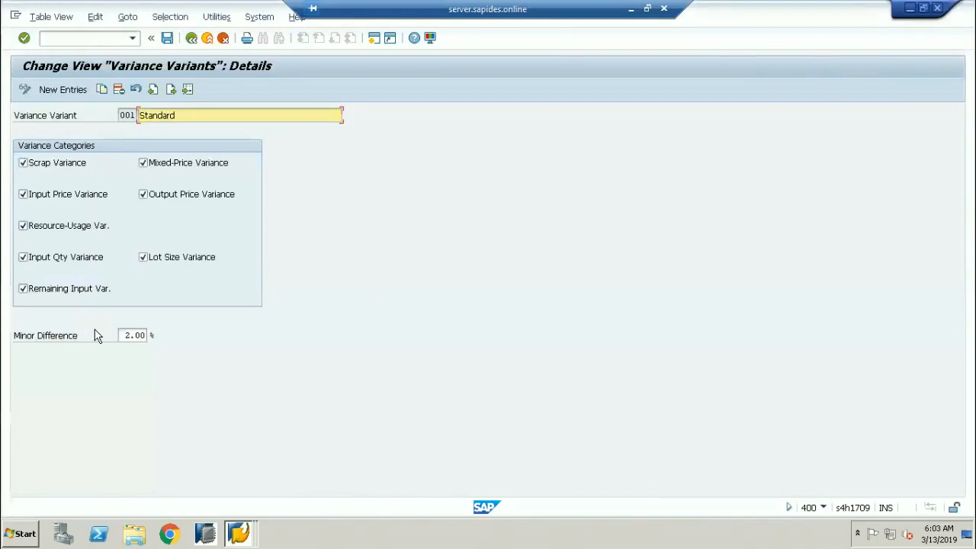
pyautogui.moveTo(120, 337); pyautogui.dragTo(204, 343)
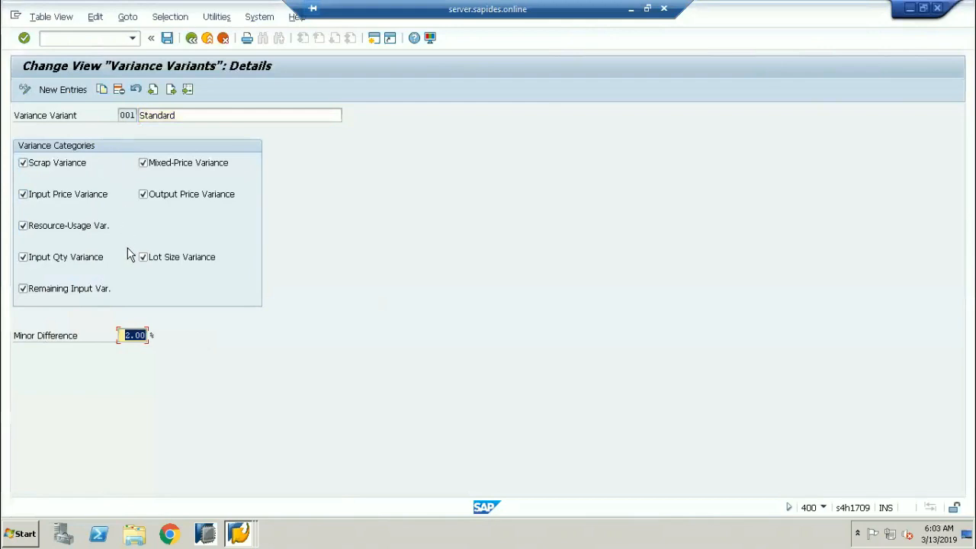
pyautogui.click(75, 90)
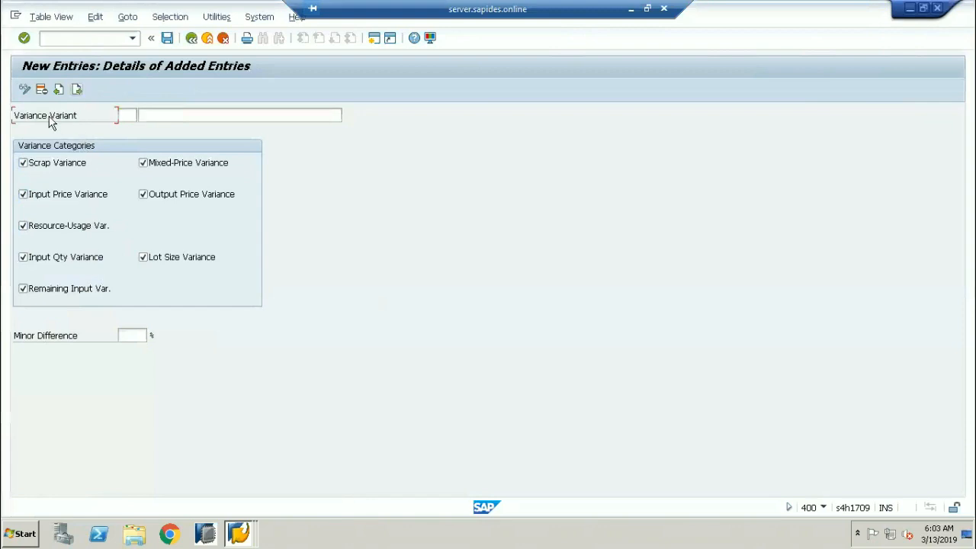
pyautogui.hotkey('shift', 'F3')
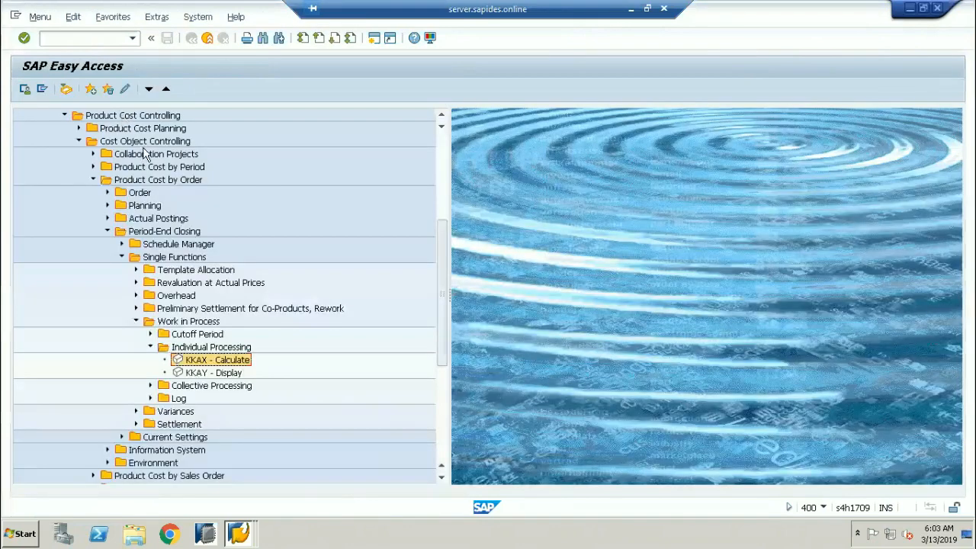
# Open KKAX - Calculate for individual work in process calculation with controlling area A000 and go to the WIP to period field.
pyautogui.doubleClick(218, 362)
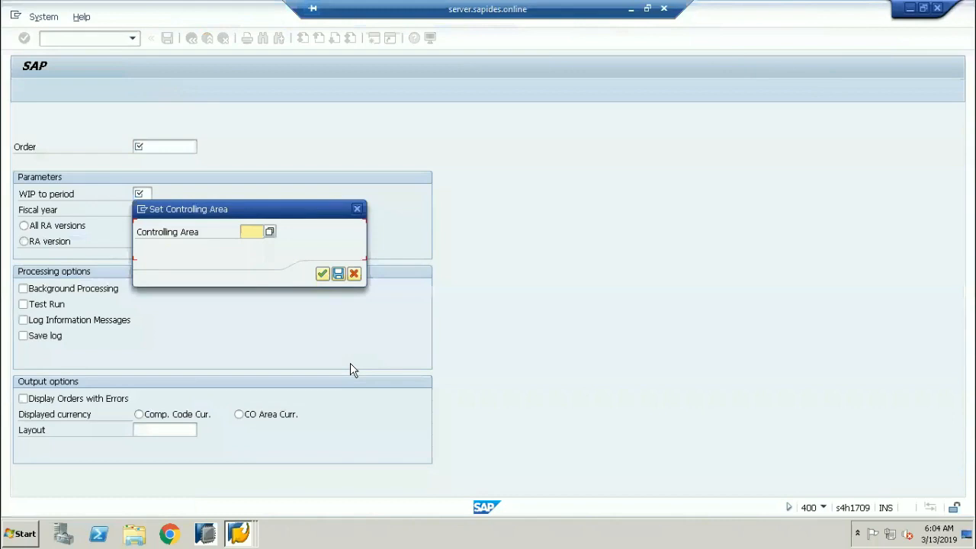
pyautogui.write('A000')
pyautogui.press('Return')
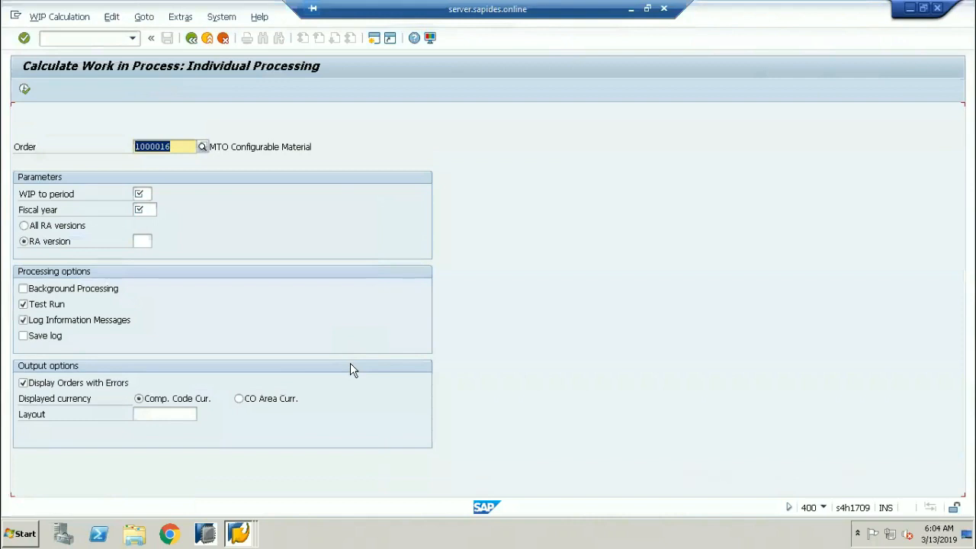
pyautogui.press('Tab')
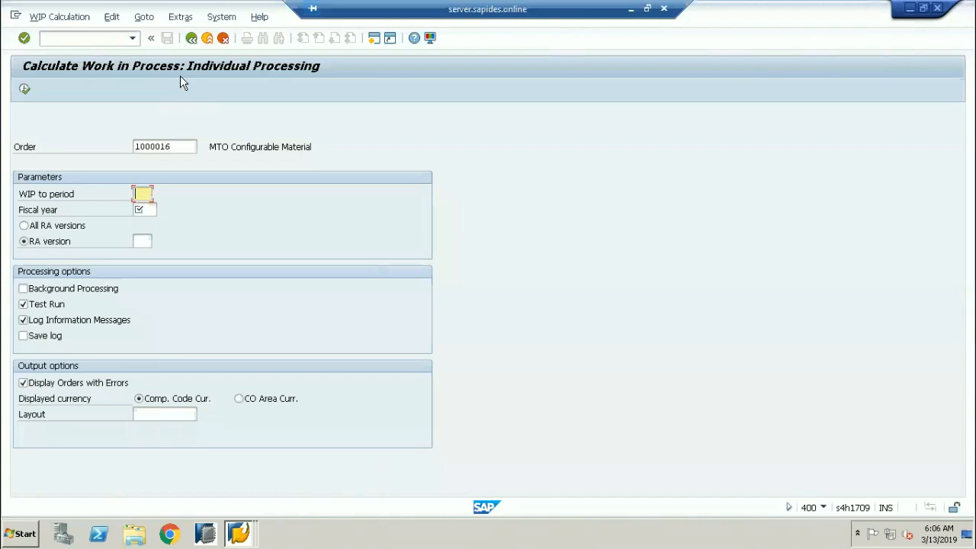
# Run transaction OBYC and look through the automatic posting procedures of the Materials Management postings group RMK.
pyautogui.click(104, 42)
pyautogui.write('/NOBYC')
pyautogui.press('Return')
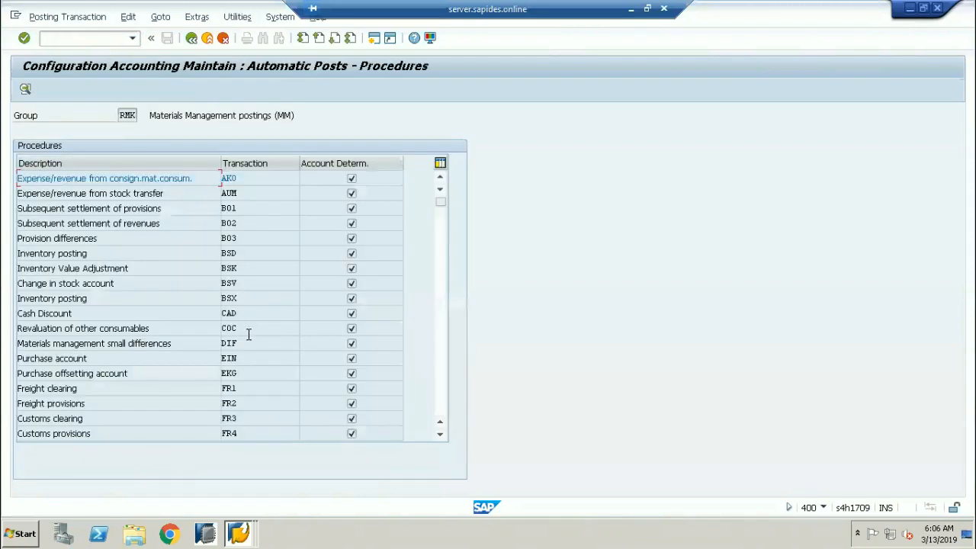
pyautogui.scroll(-5, 247, 363)
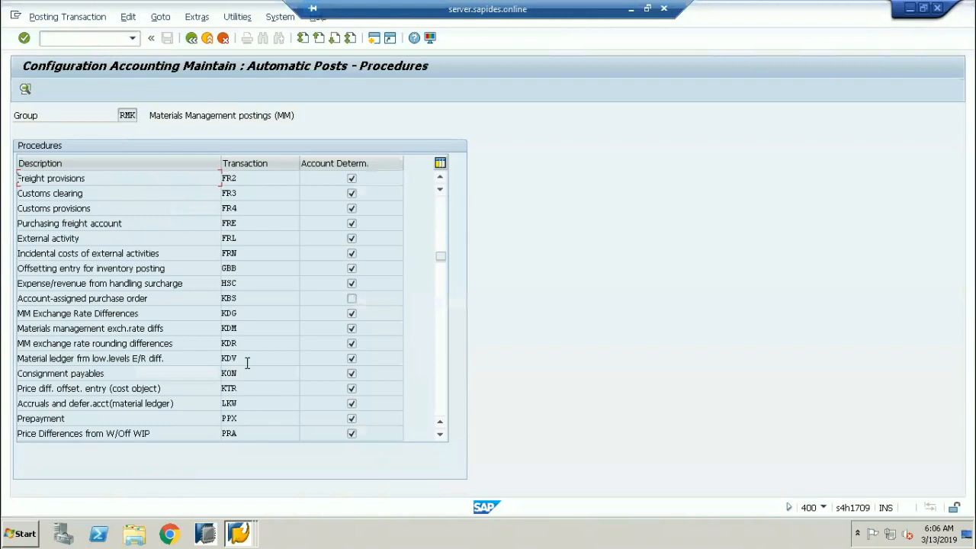
pyautogui.scroll(5, 247, 363)
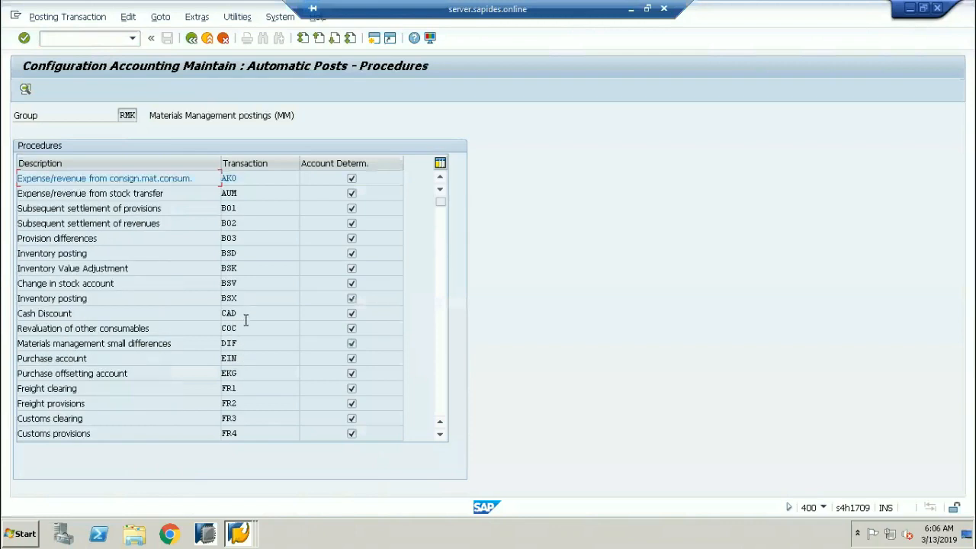
pyautogui.scroll(-8, 243, 365)
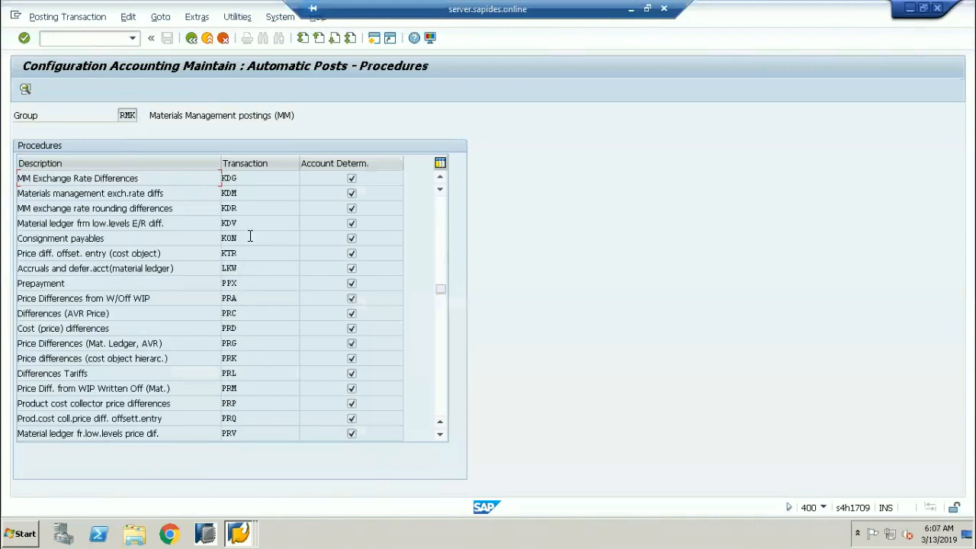
# Display the account assignments for offsetting entry for inventory posting (GBB) in chart of accounts YCOA.
pyautogui.scroll(1, 250, 219)
pyautogui.scroll(1, 251, 219)
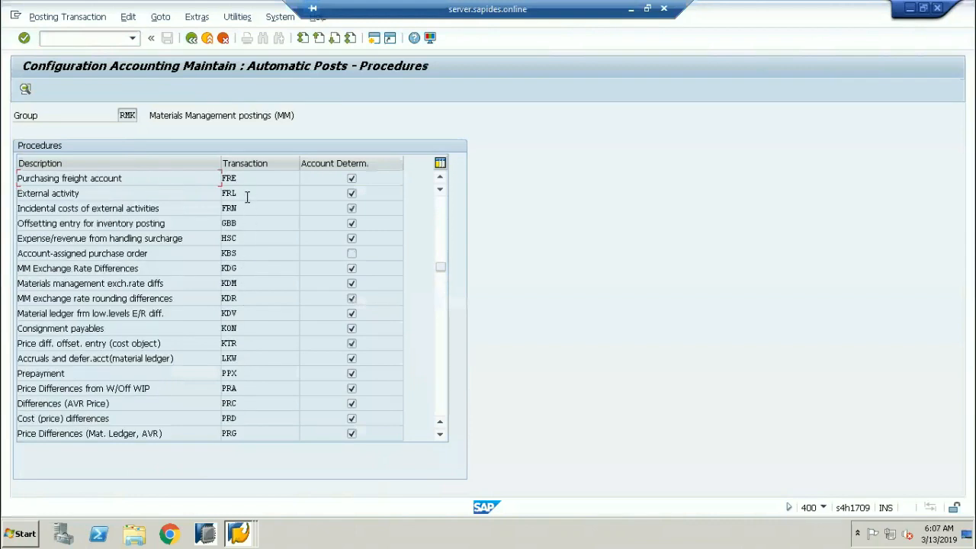
pyautogui.doubleClick(241, 223)
pyautogui.click(243, 297)
pyautogui.click(232, 308)
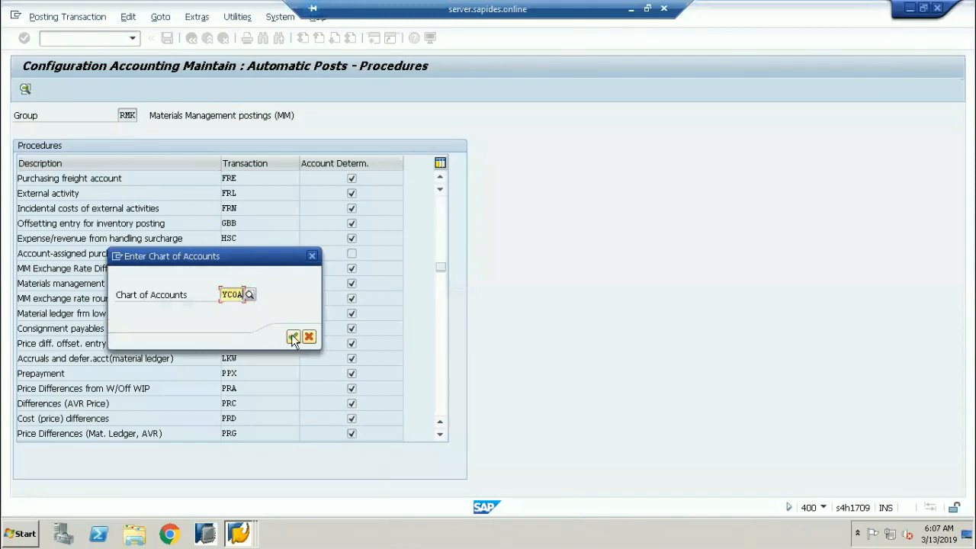
pyautogui.click(293, 336)
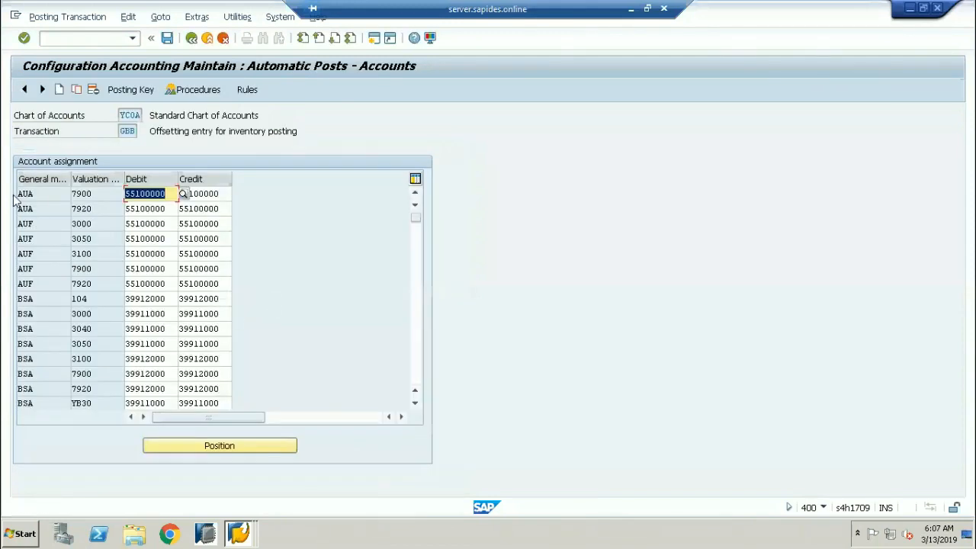
# Examine the general modification entries AUA and AUF and their assigned debit and credit accounts.
pyautogui.click(29, 193)
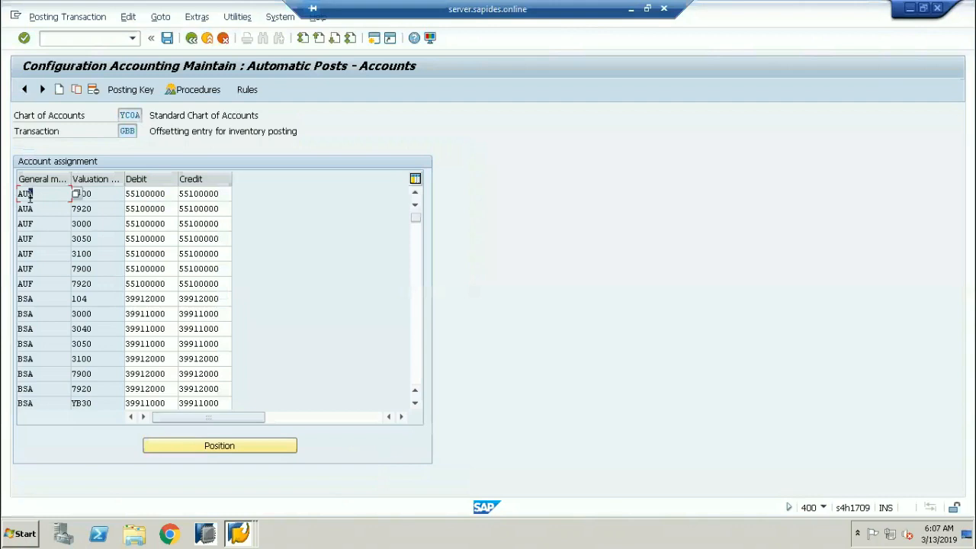
pyautogui.click(38, 209)
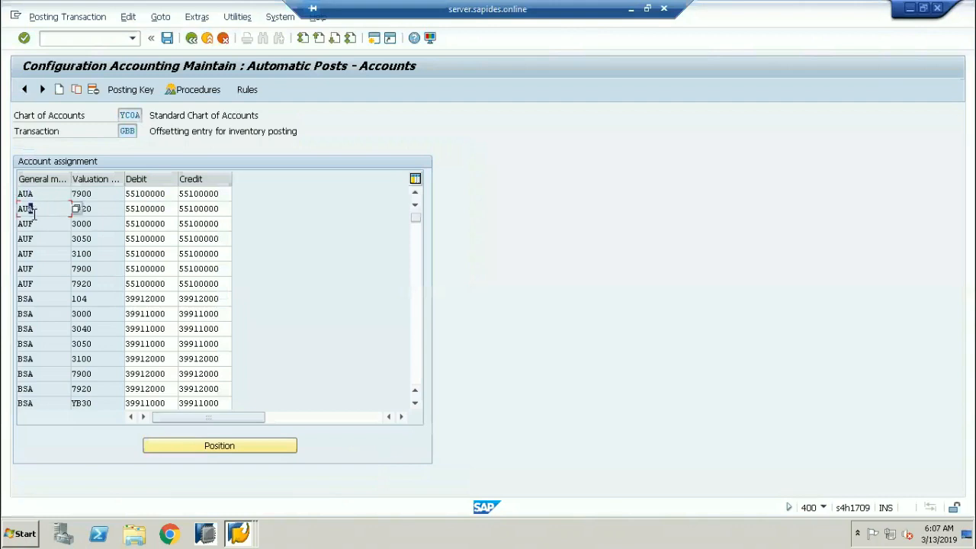
pyautogui.click(36, 226)
pyautogui.moveTo(37, 229); pyautogui.dragTo(12, 239)
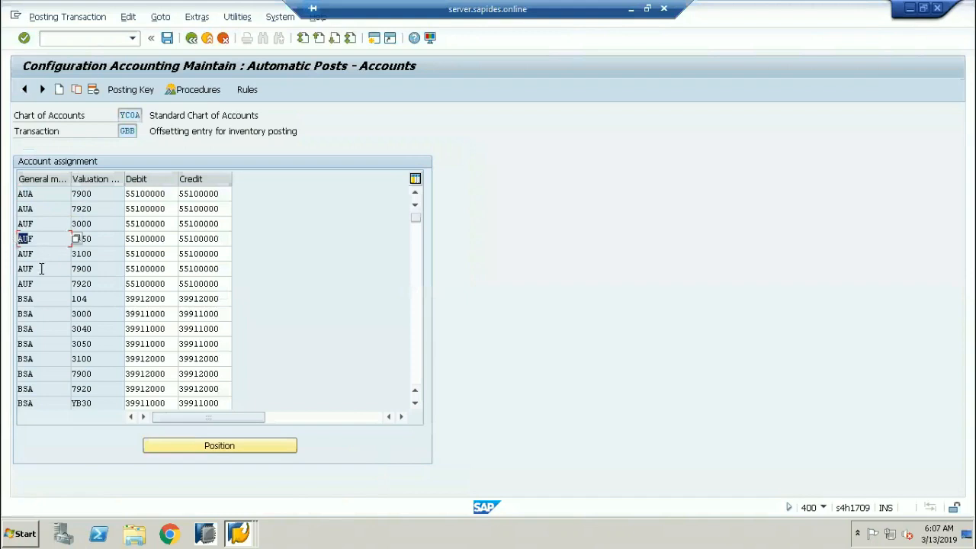
pyautogui.moveTo(172, 270); pyautogui.dragTo(108, 269)
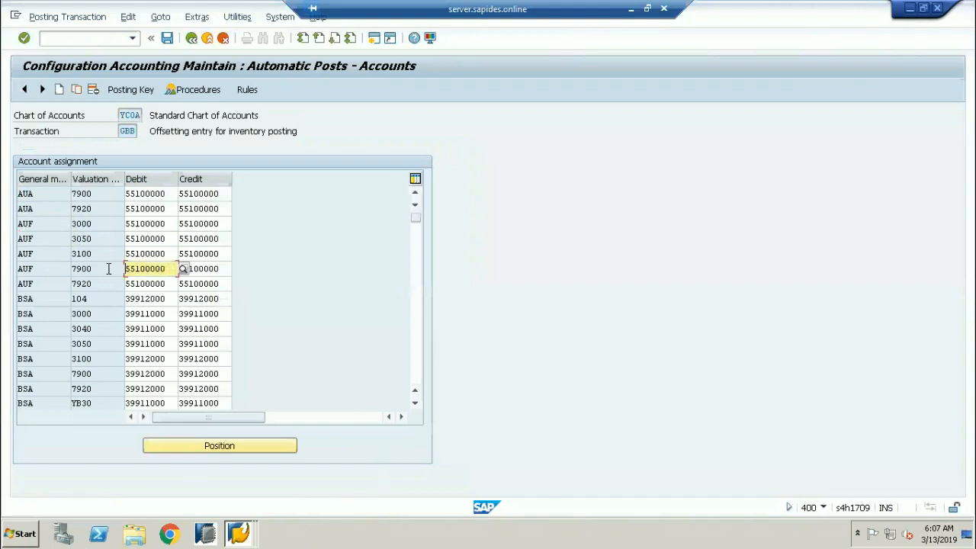
# Run transaction FS00 and display G/L account 55100000 in company code 1710 to check its long text.
pyautogui.click(88, 38)
pyautogui.write('/NFS00')
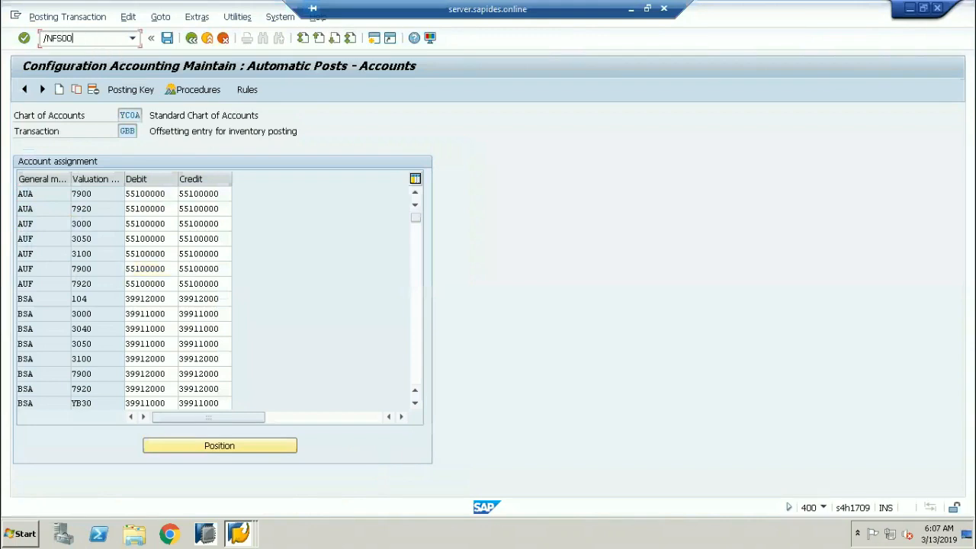
pyautogui.press('Return')
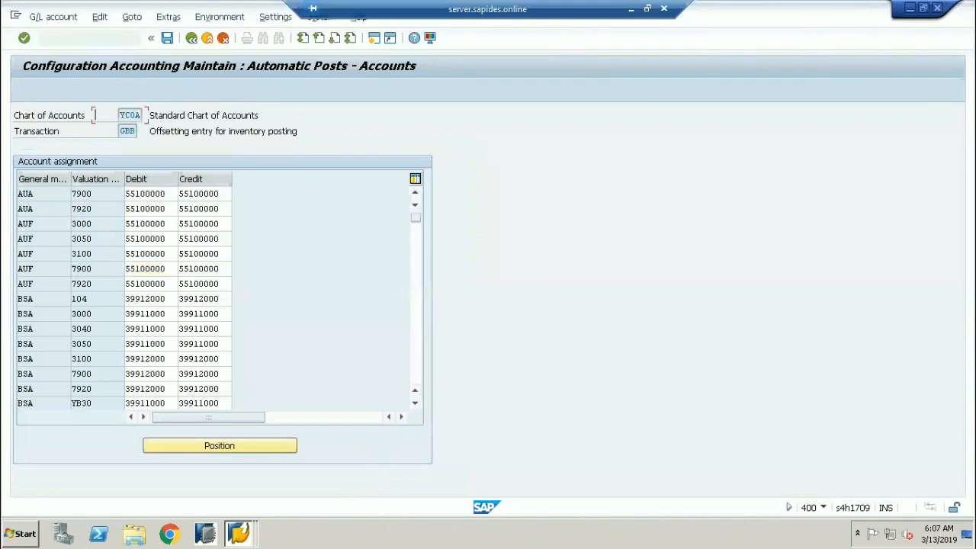
pyautogui.click(115, 113)
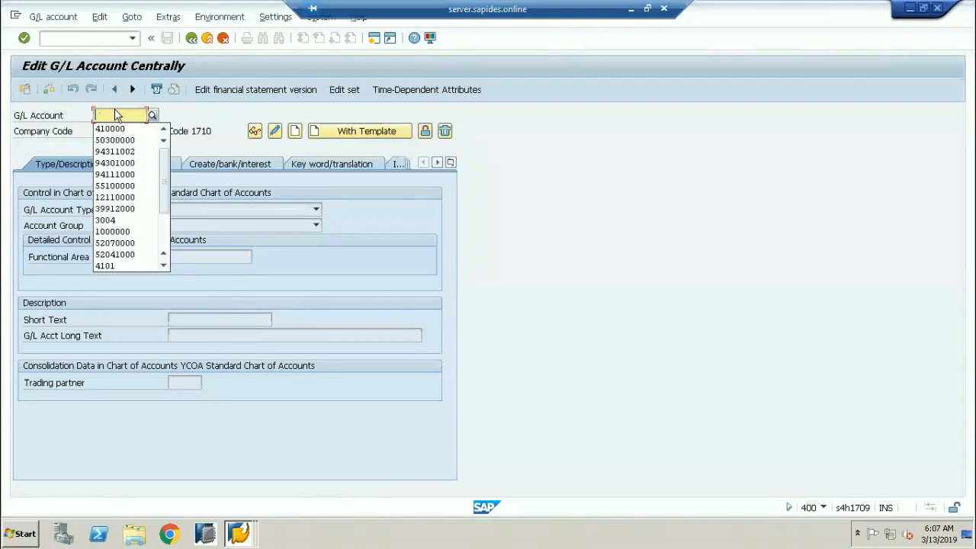
pyautogui.write('55100000')
pyautogui.click(253, 132)
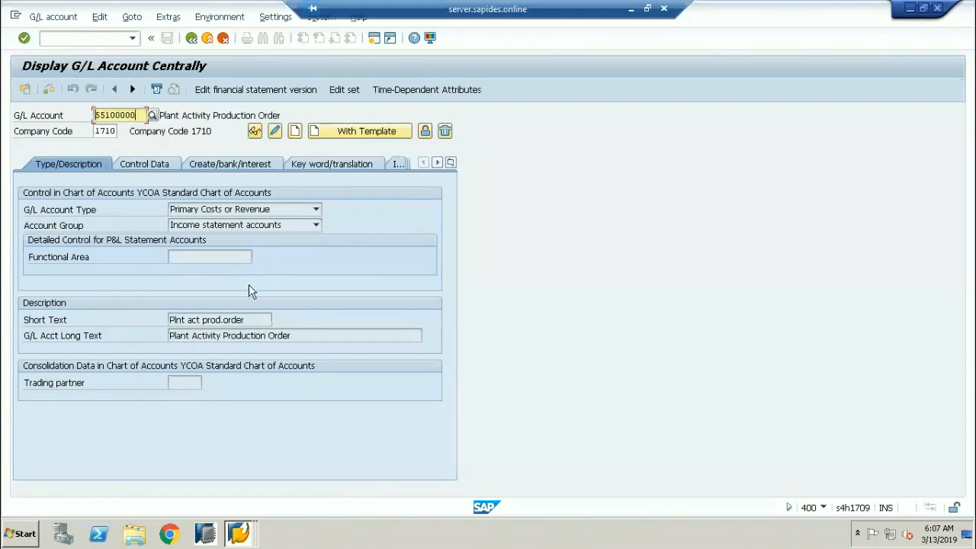
pyautogui.moveTo(298, 336); pyautogui.dragTo(147, 336)
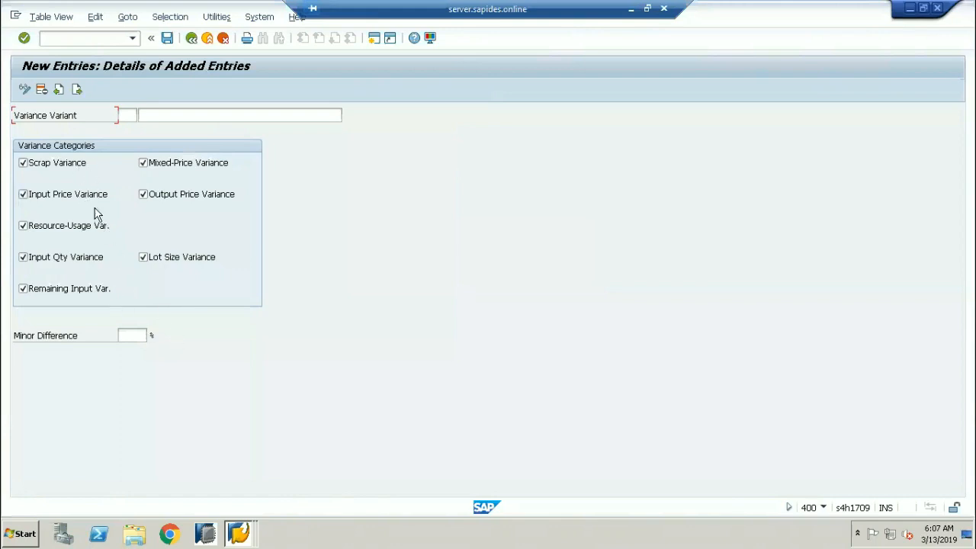
# Check the Scrap Variance category on the new variance variant form and switch to the production order header session.
pyautogui.click(23, 162)
pyautogui.click(35, 166)
pyautogui.click(231, 533)
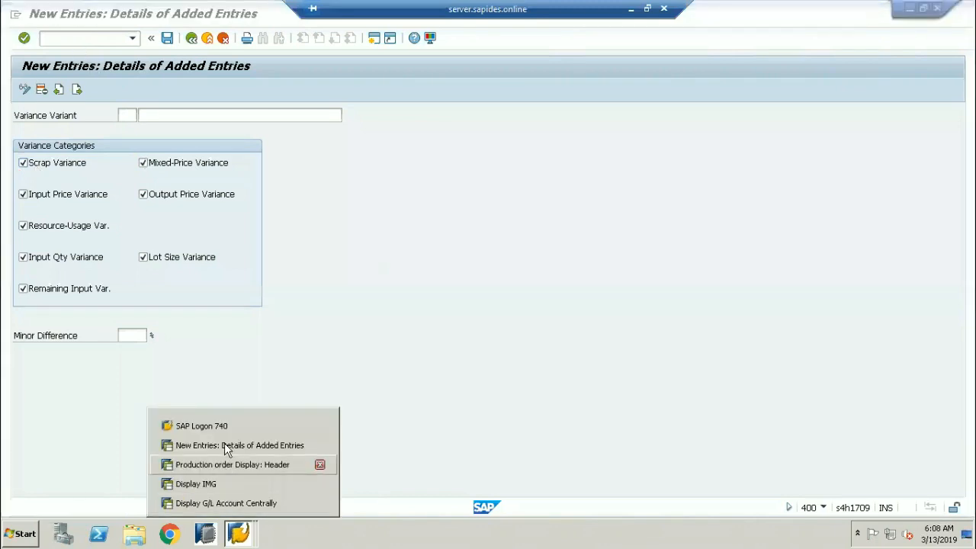
pyautogui.click(255, 445)
pyautogui.click(250, 534)
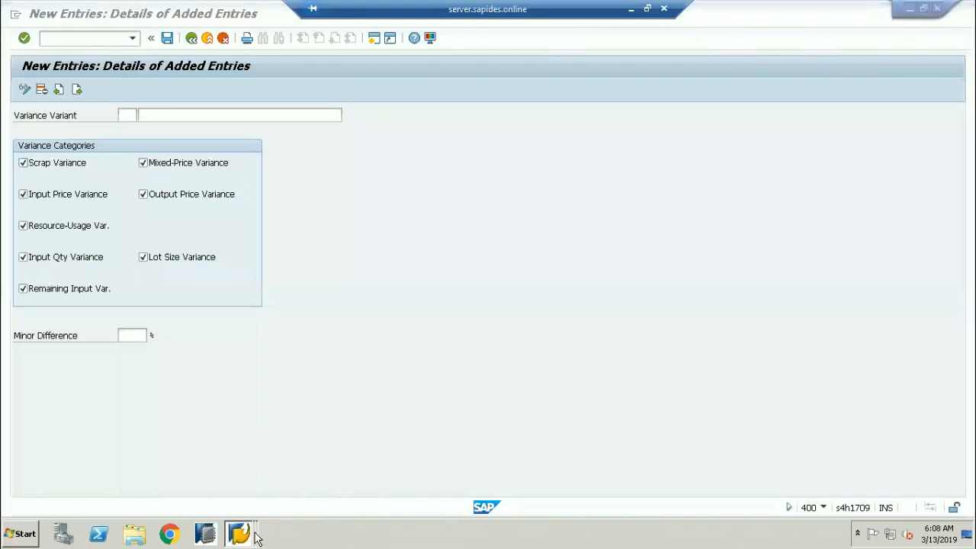
pyautogui.click(246, 463)
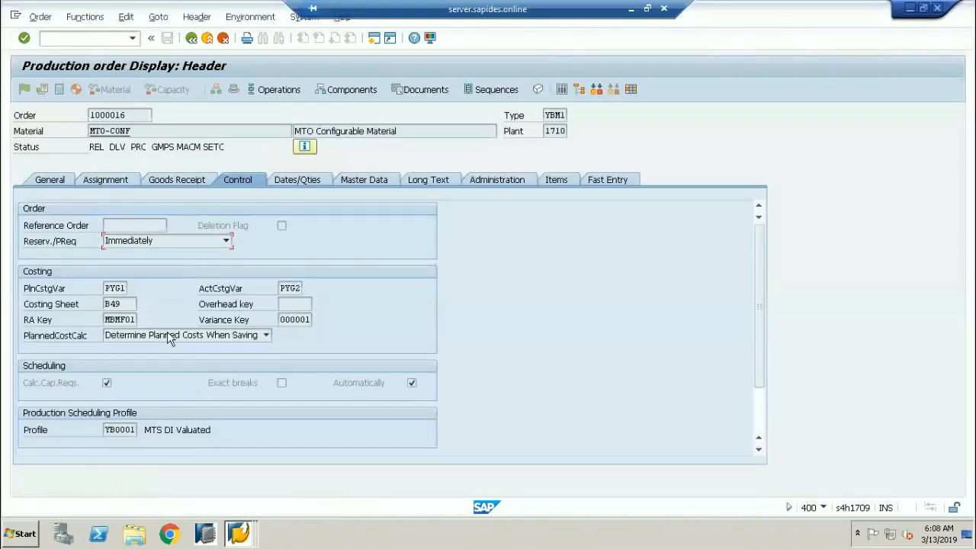
# Examine the variance key assigned in the costing control data of the production order.
pyautogui.click(221, 326)
pyautogui.moveTo(283, 321); pyautogui.dragTo(330, 322)
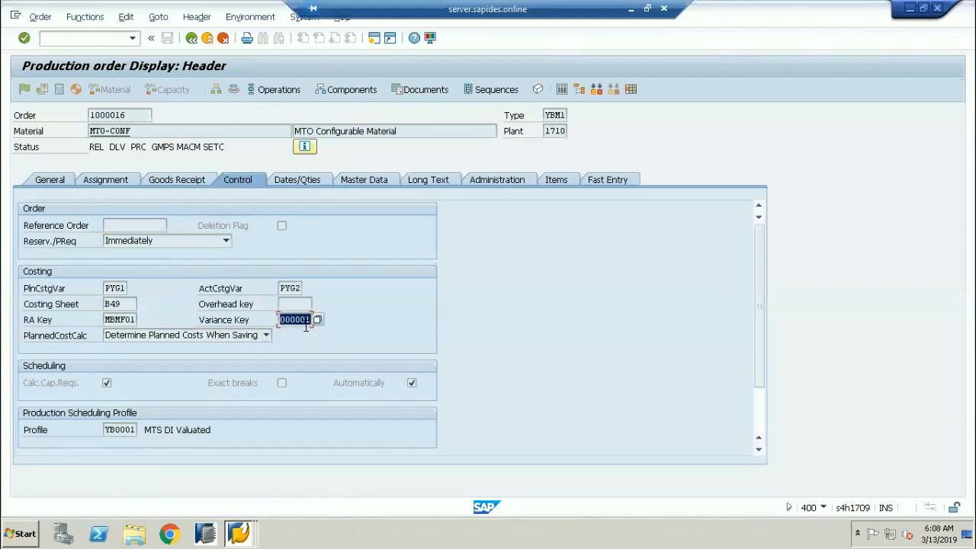
pyautogui.moveTo(125, 116); pyautogui.dragTo(79, 117)
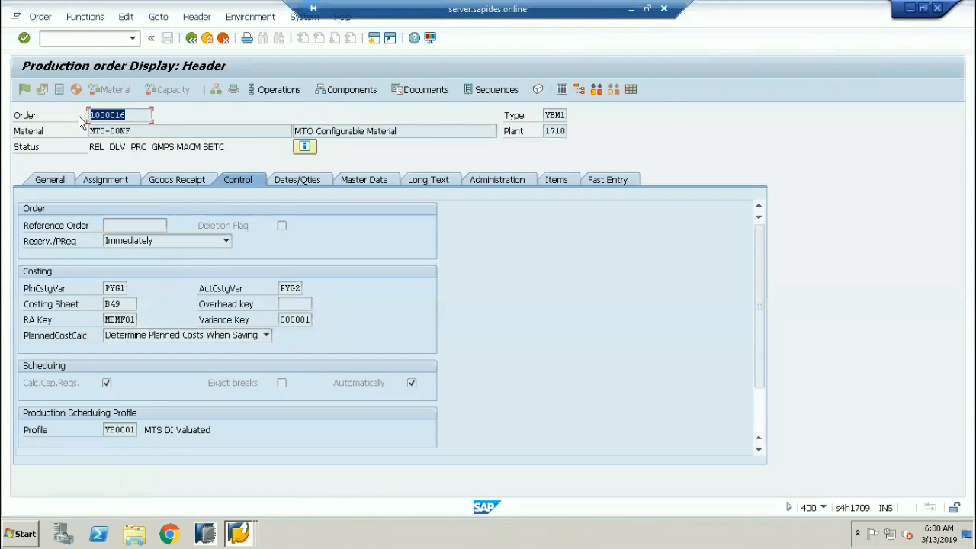
pyautogui.click(236, 323)
pyautogui.doubleClick(311, 321)
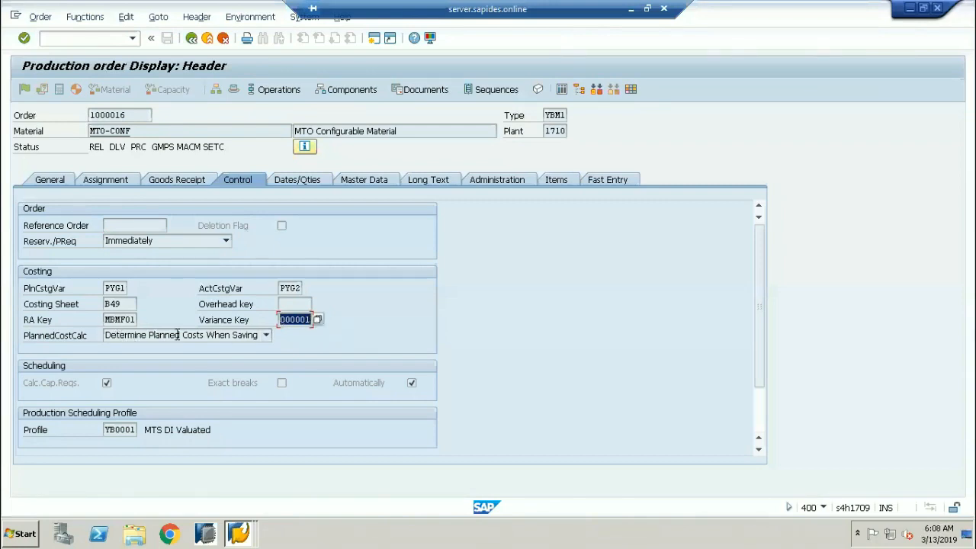
pyautogui.click(267, 327)
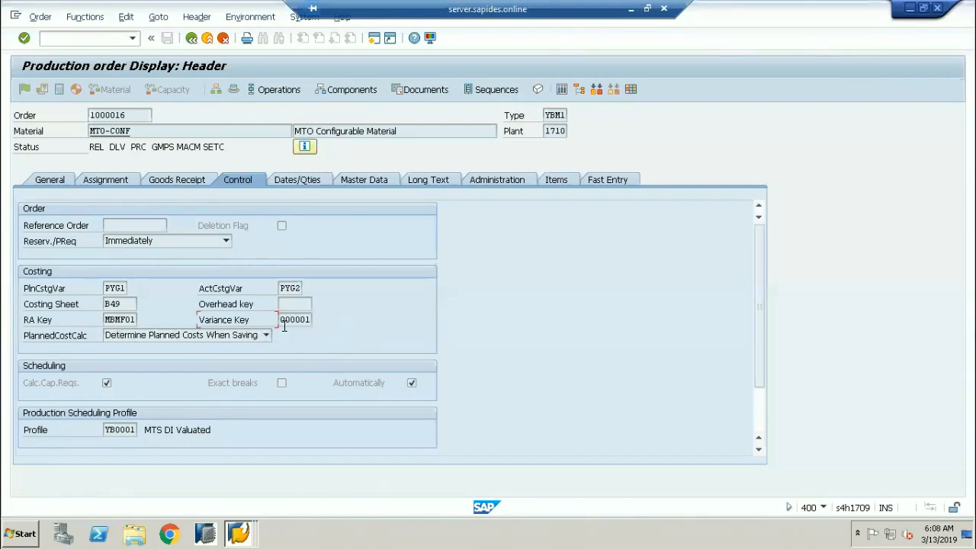
pyautogui.moveTo(284, 323); pyautogui.dragTo(316, 320)
# Switch to the variance variant session, return to the IMG and open Define Variance Keys under Variance Calculation.
pyautogui.hotkey('alt', 'Tab')
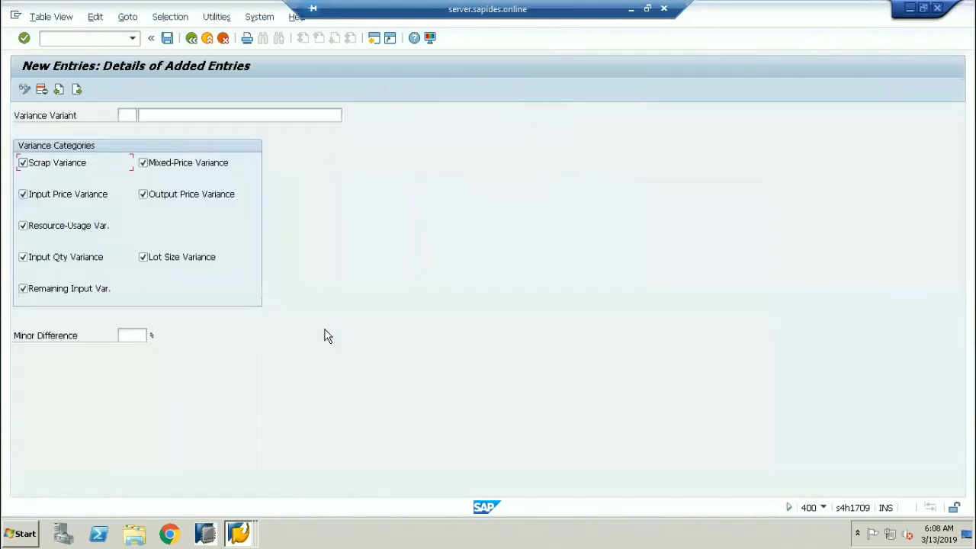
pyautogui.click(191, 39)
pyautogui.click(190, 38)
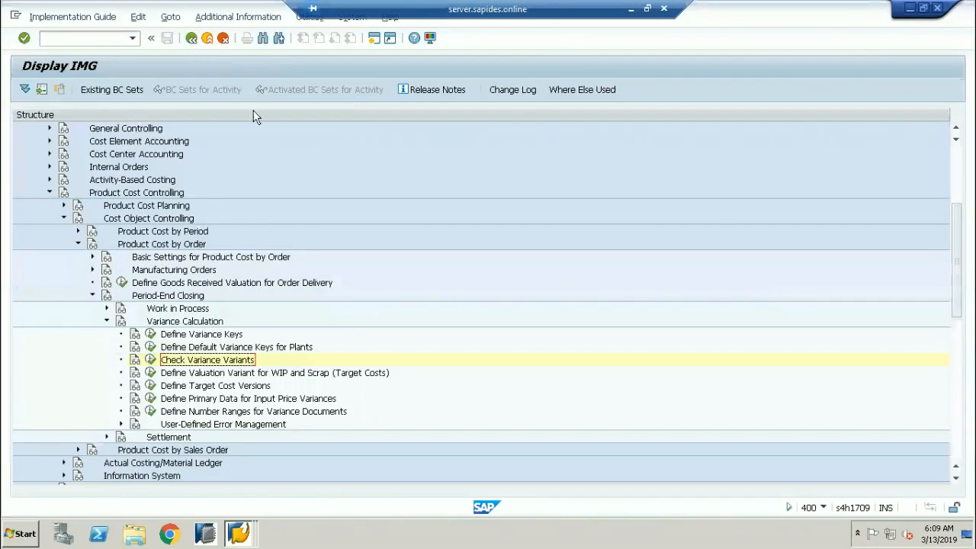
pyautogui.click(181, 335)
pyautogui.click(176, 308)
pyautogui.click(178, 335)
pyautogui.click(153, 335)
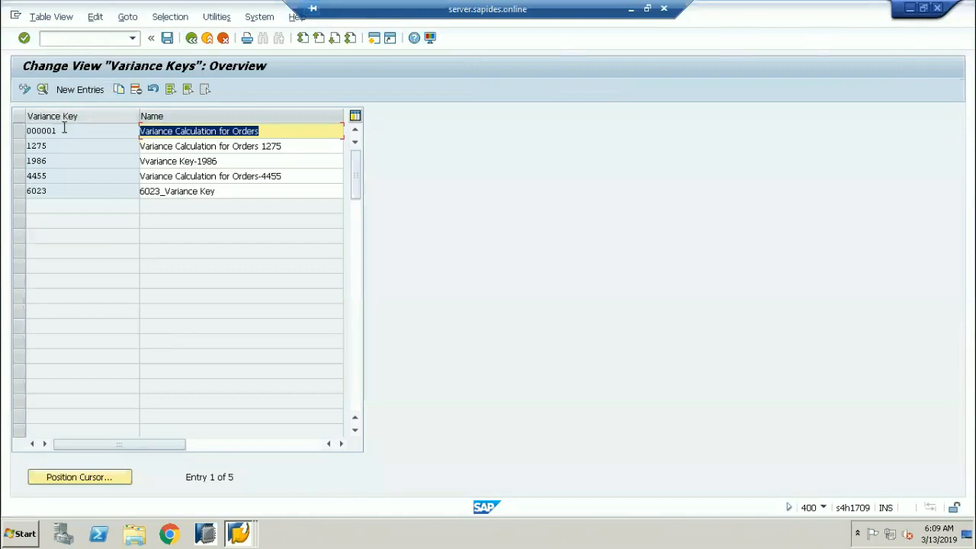
# View the details of variance key 000001 and return to the IMG structure.
pyautogui.moveTo(56, 132); pyautogui.dragTo(15, 132)
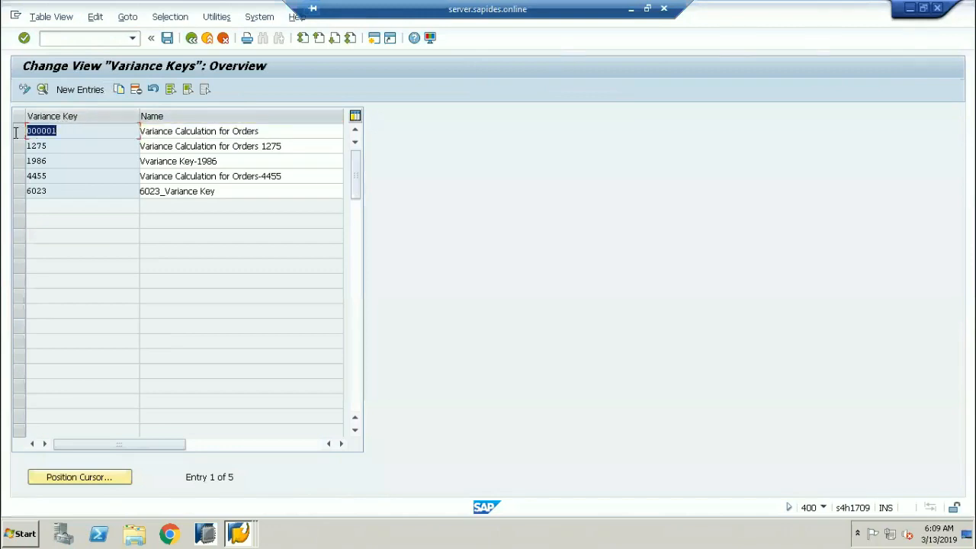
pyautogui.doubleClick(39, 134)
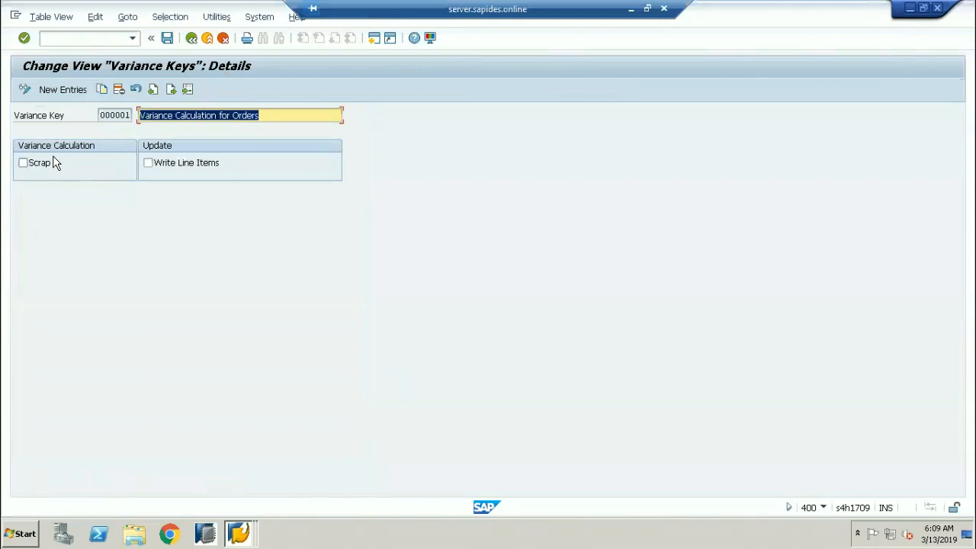
pyautogui.click(191, 38)
pyautogui.click(191, 38)
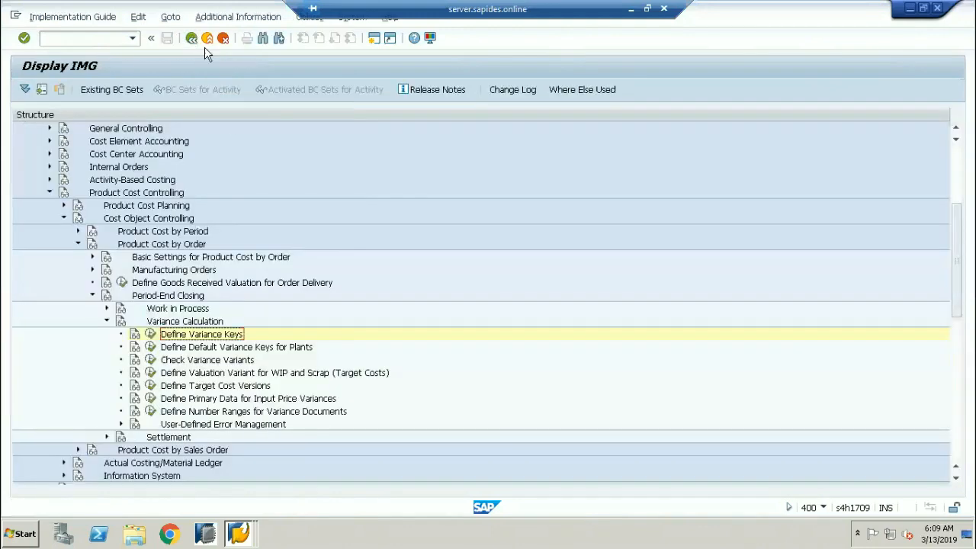
# Open Define Default Variance Keys for Plants, check the default key of plant 1710 and return to the IMG.
pyautogui.click(151, 347)
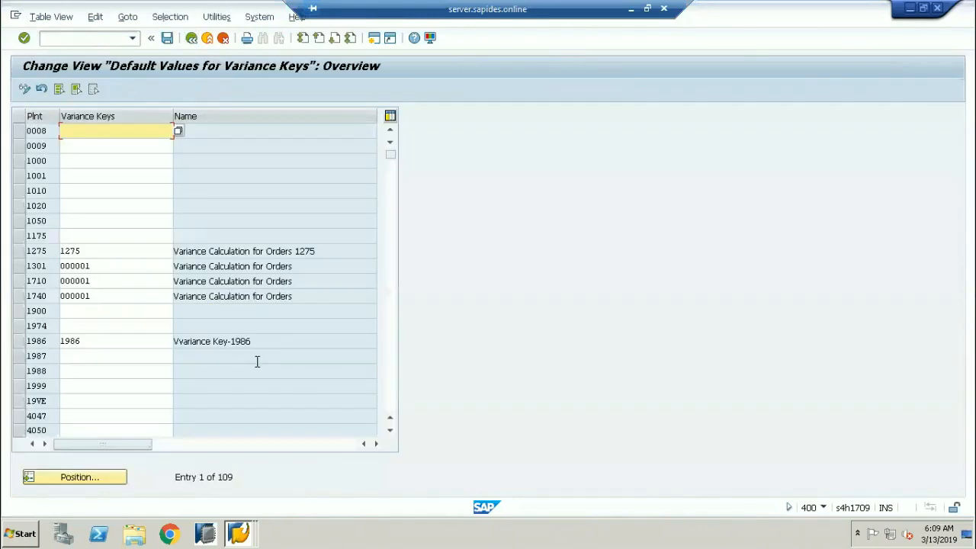
pyautogui.doubleClick(80, 280)
pyautogui.click(19, 281)
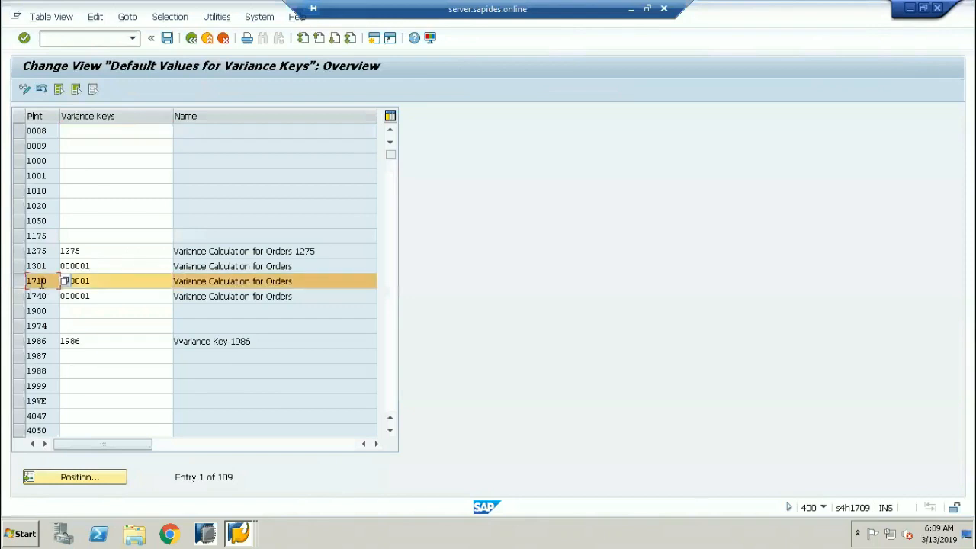
pyautogui.click(24, 281)
pyautogui.click(190, 39)
# Open Check Variance Variants and create variance variant 002 named "Valuation variances for 1710".
pyautogui.click(225, 362)
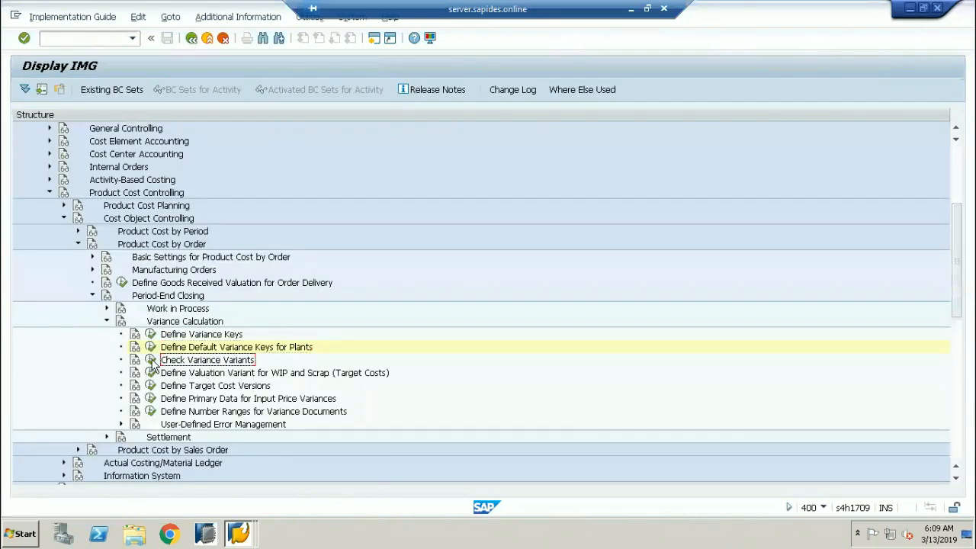
pyautogui.click(151, 362)
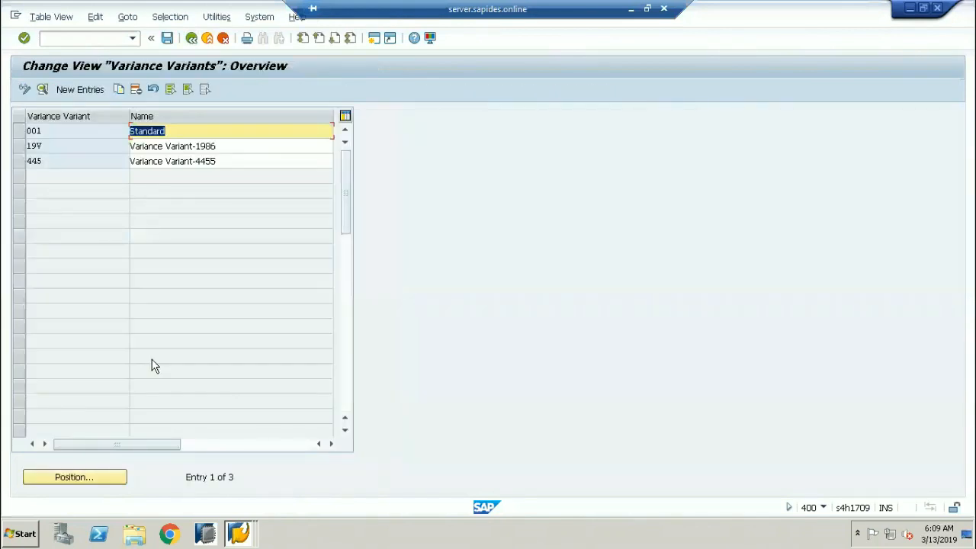
pyautogui.click(80, 89)
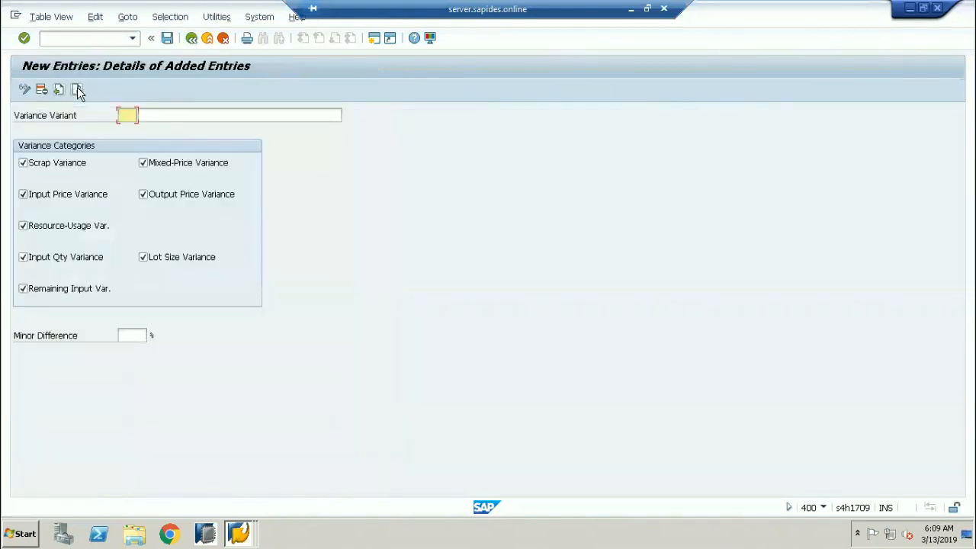
pyautogui.write('002')
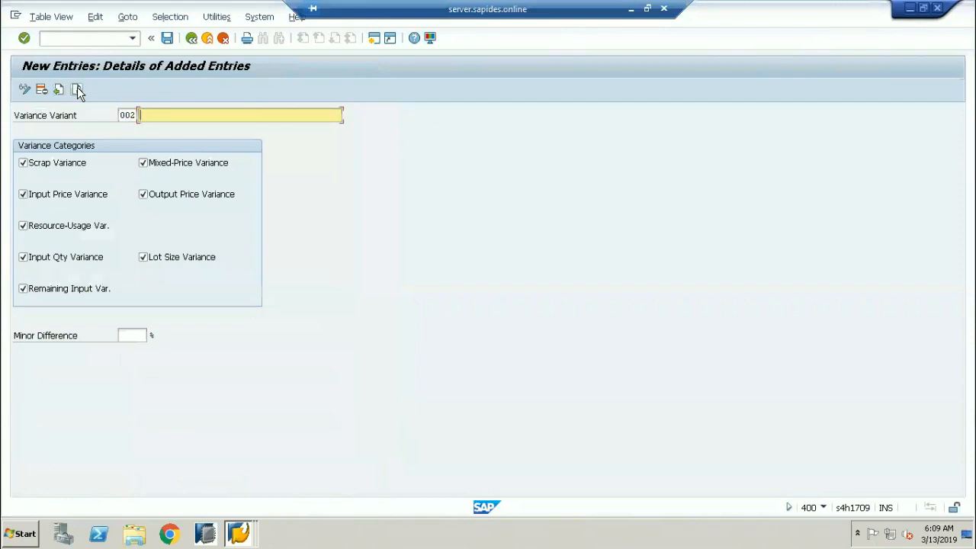
pyautogui.write('Valuation variances for 1710')
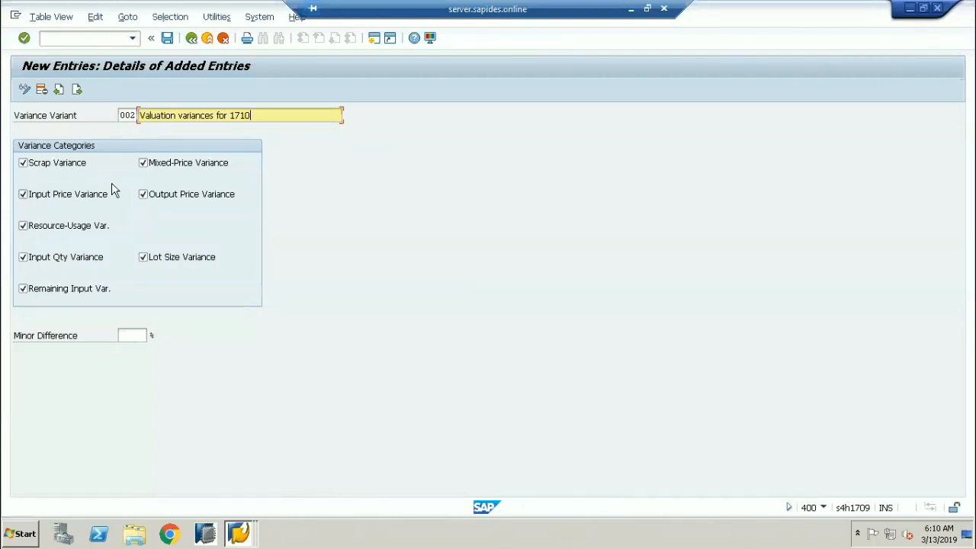
# Set the minor difference of variance variant 002 to 2% and save it in the proposed Customizing request.
pyautogui.click(130, 337)
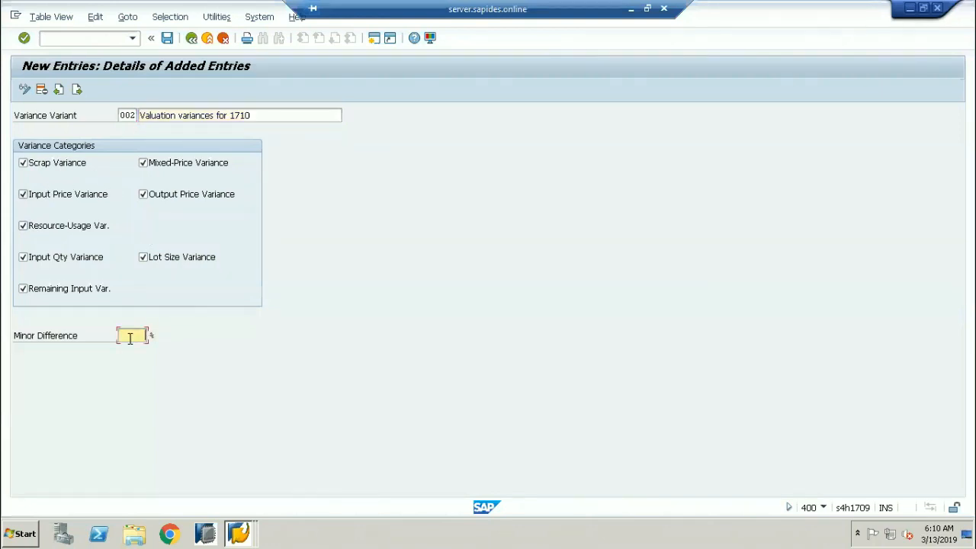
pyautogui.write('2')
pyautogui.press('Return')
pyautogui.click(167, 38)
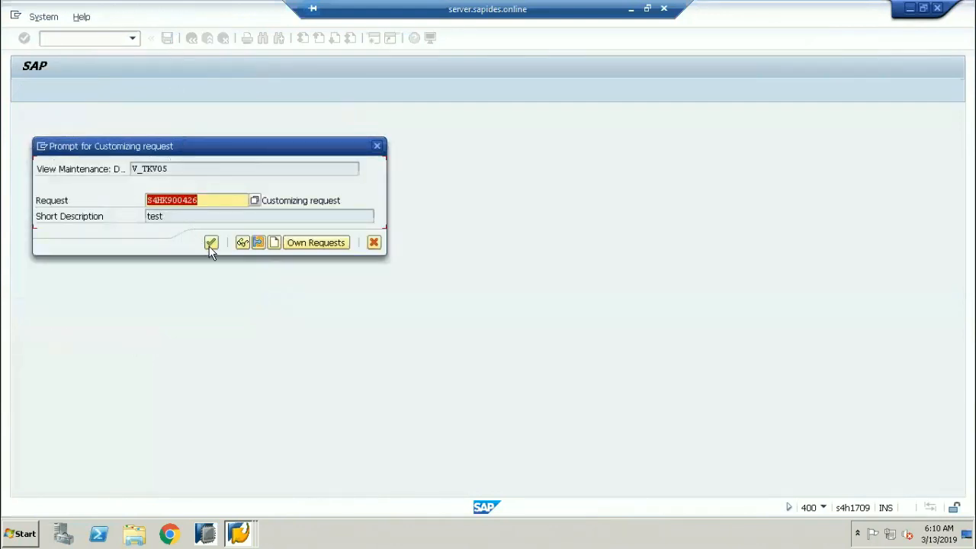
pyautogui.click(212, 244)
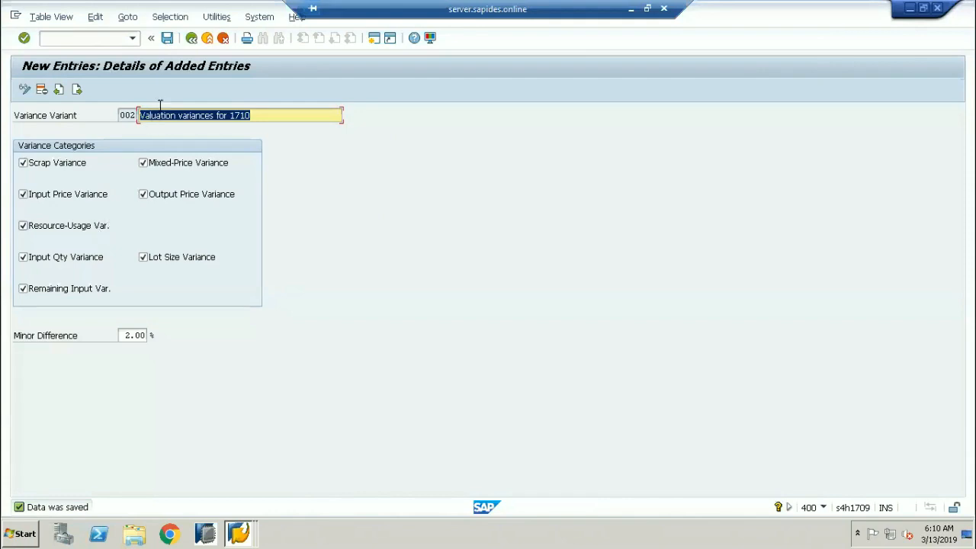
# Reopen Check Variance Variants, review the variance categories and minor difference of variant 001, and return to the IMG.
pyautogui.click(191, 39)
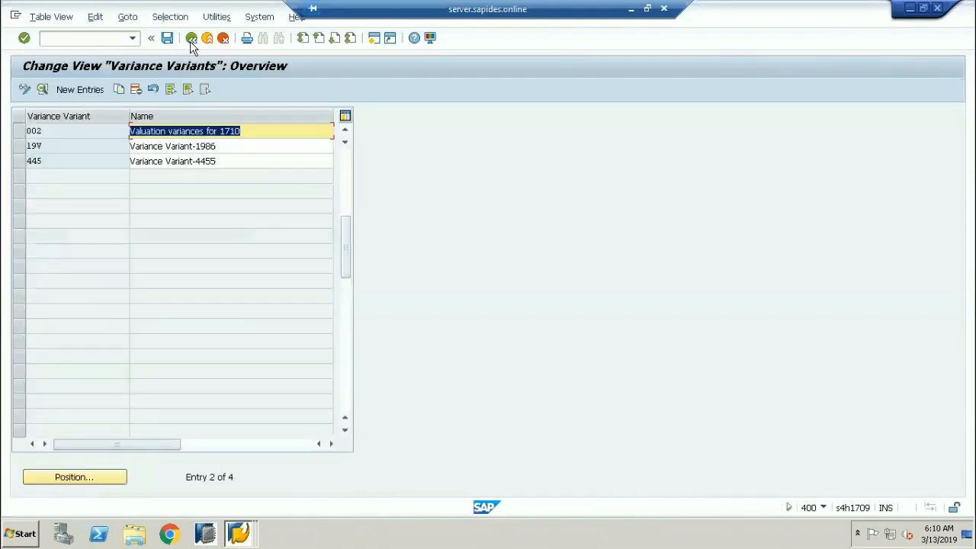
pyautogui.click(190, 42)
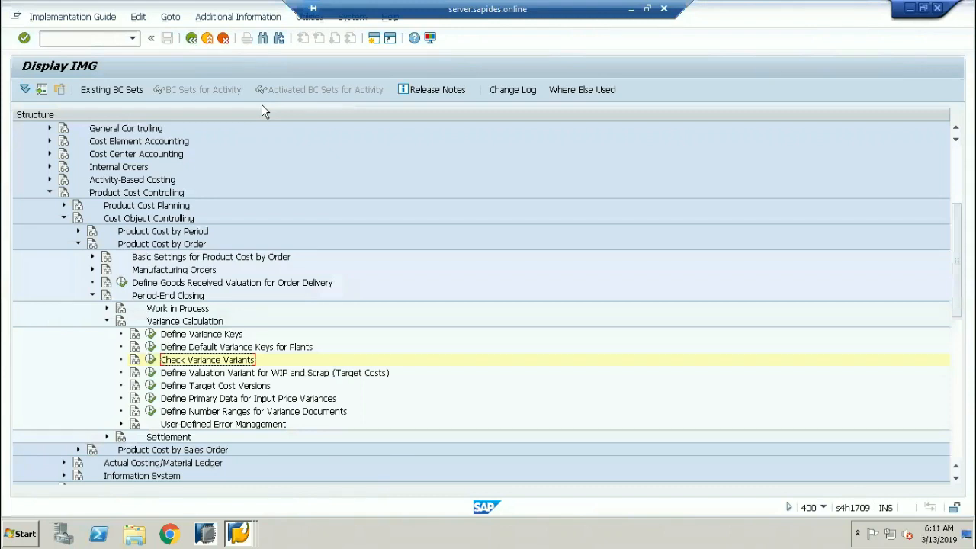
pyautogui.click(151, 360)
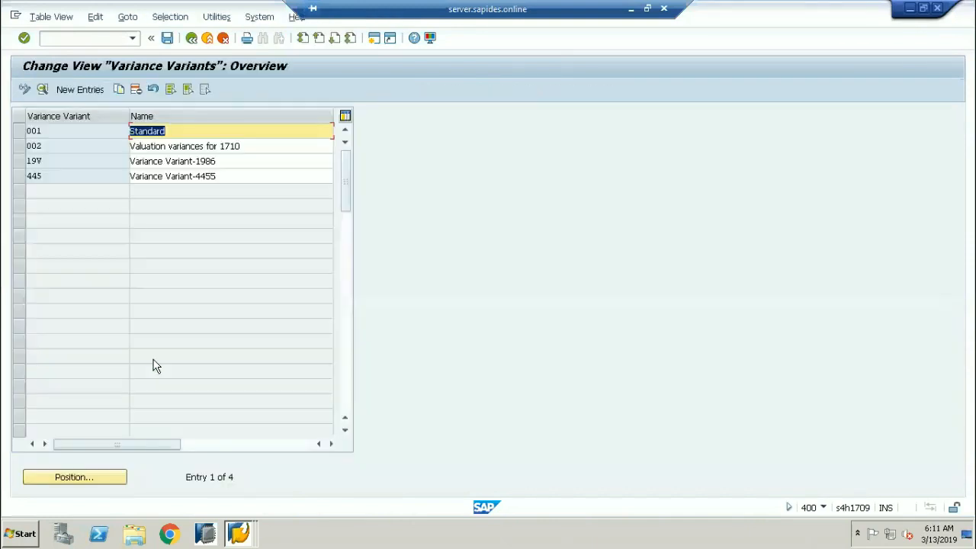
pyautogui.doubleClick(91, 134)
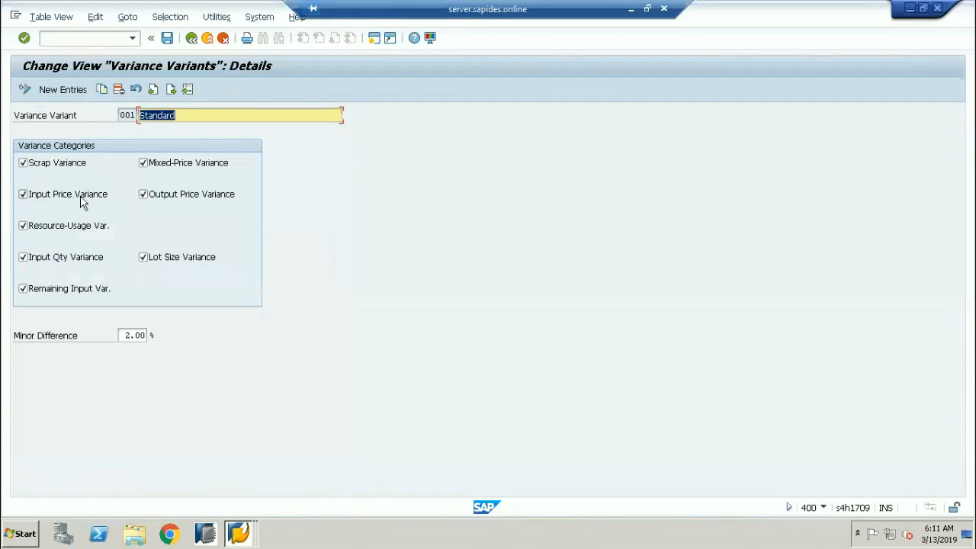
pyautogui.click(125, 335)
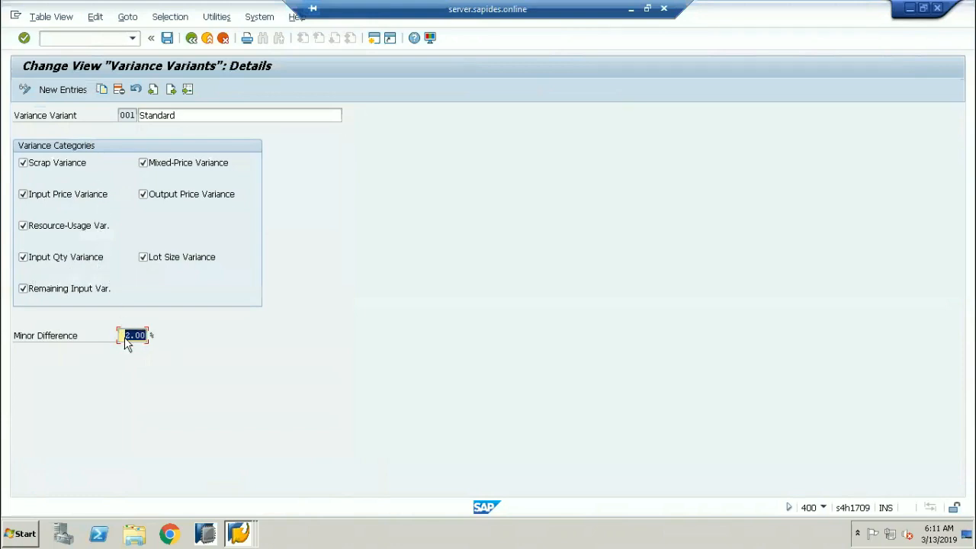
pyautogui.moveTo(124, 337); pyautogui.dragTo(157, 340)
pyautogui.click(192, 37)
pyautogui.click(192, 36)
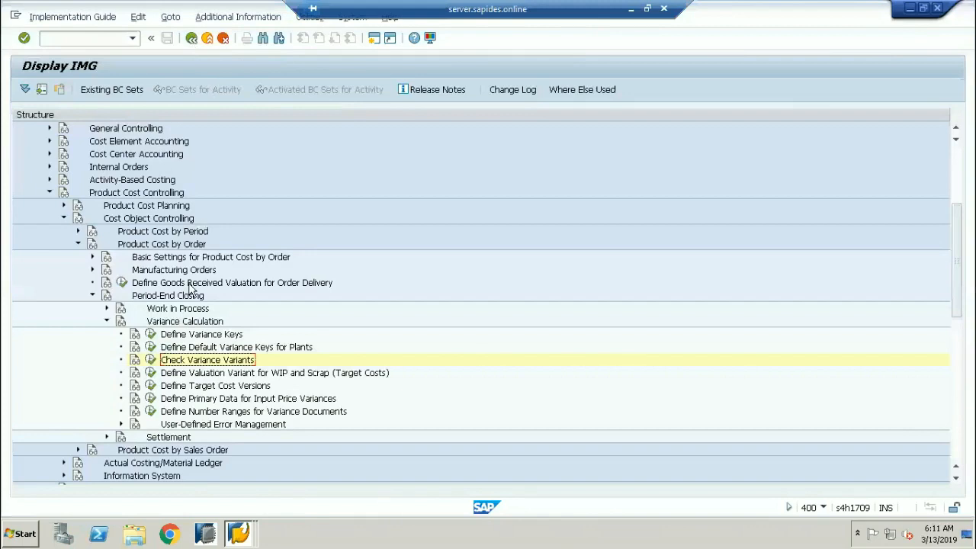
# Open Define Valuation Variant for WIP and Scrap (Target Costs) from the Variance Calculation settings.
pyautogui.click(177, 374)
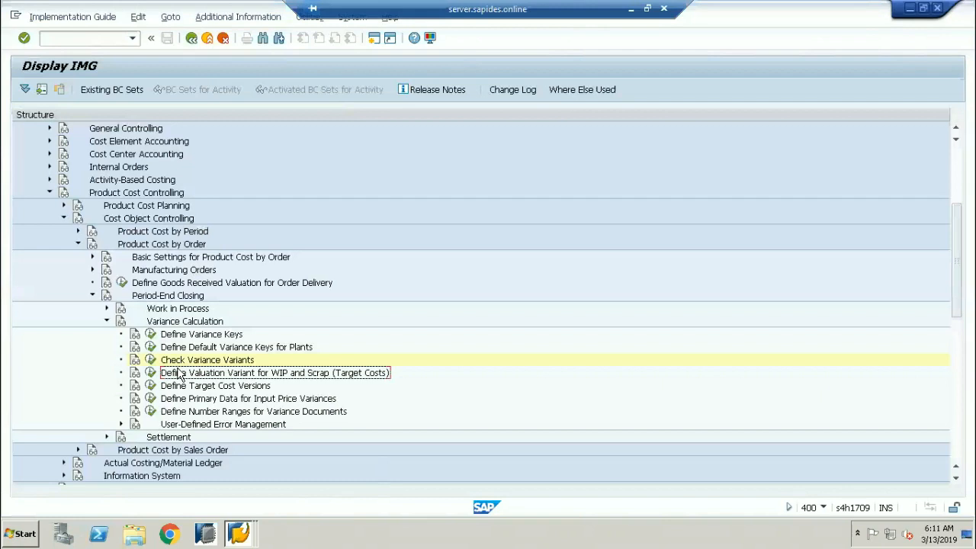
pyautogui.click(152, 372)
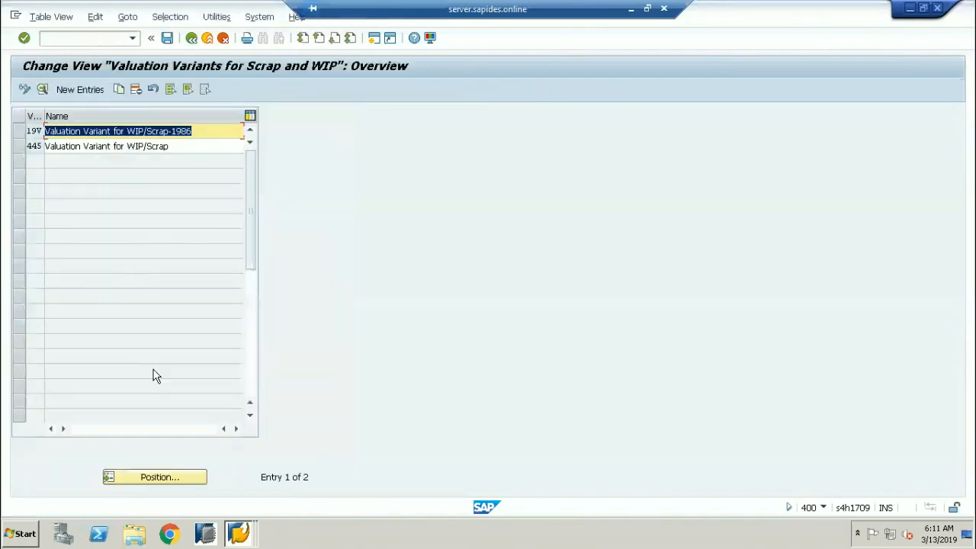
pyautogui.click(77, 90)
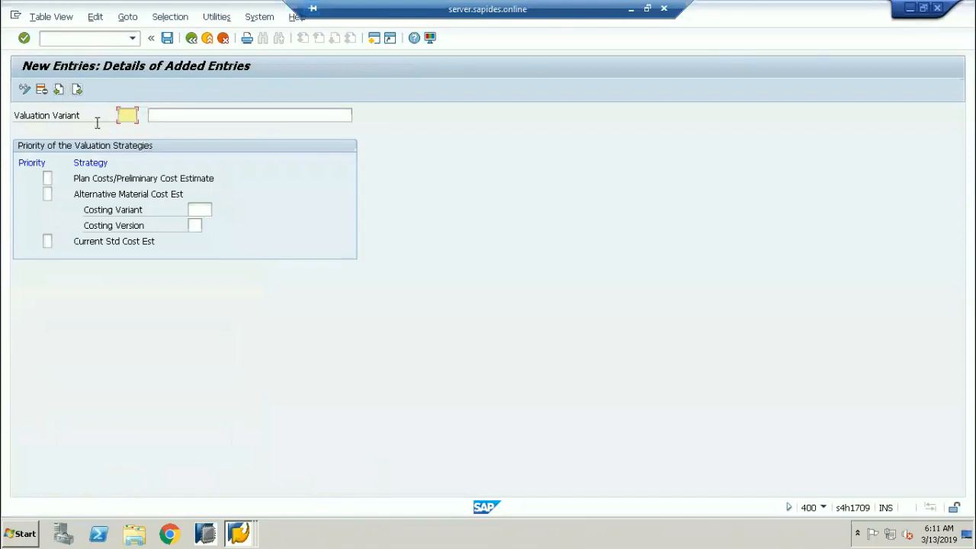
pyautogui.click(193, 40)
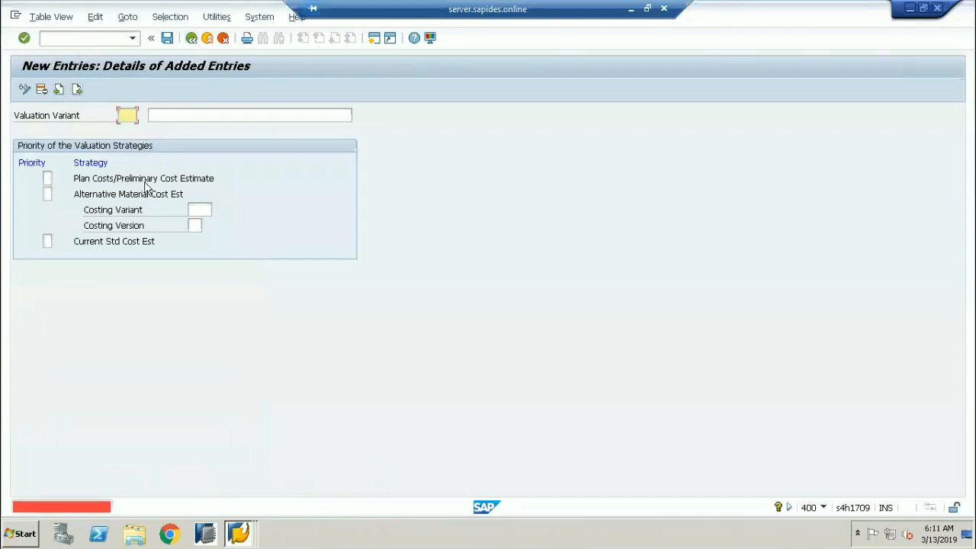
pyautogui.click(209, 40)
pyautogui.click(223, 40)
pyautogui.click(197, 263)
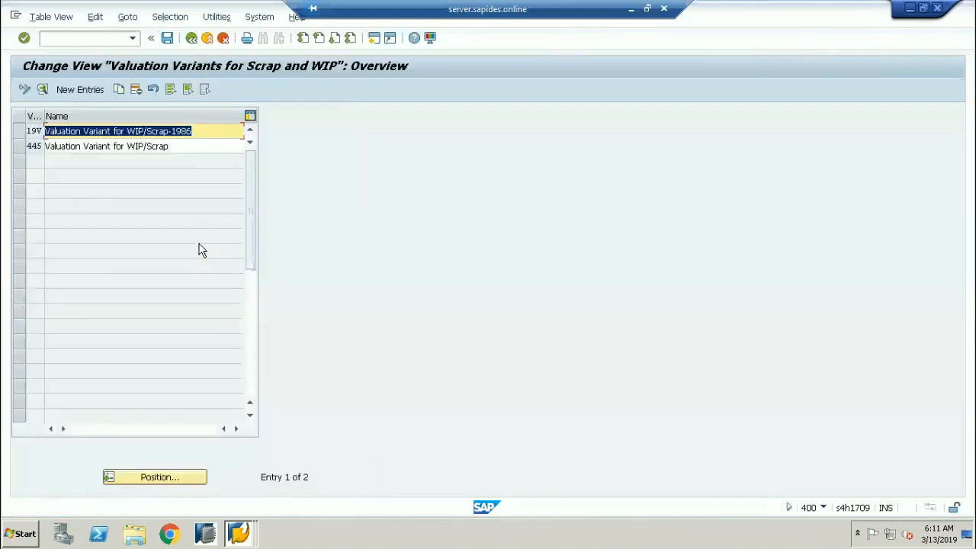
# Open WIP/scrap valuation variant 445 and examine the priorities of its valuation strategies.
pyautogui.moveTo(196, 133); pyautogui.dragTo(44, 133)
pyautogui.moveTo(171, 146); pyautogui.dragTo(44, 145)
pyautogui.doubleClick(65, 146)
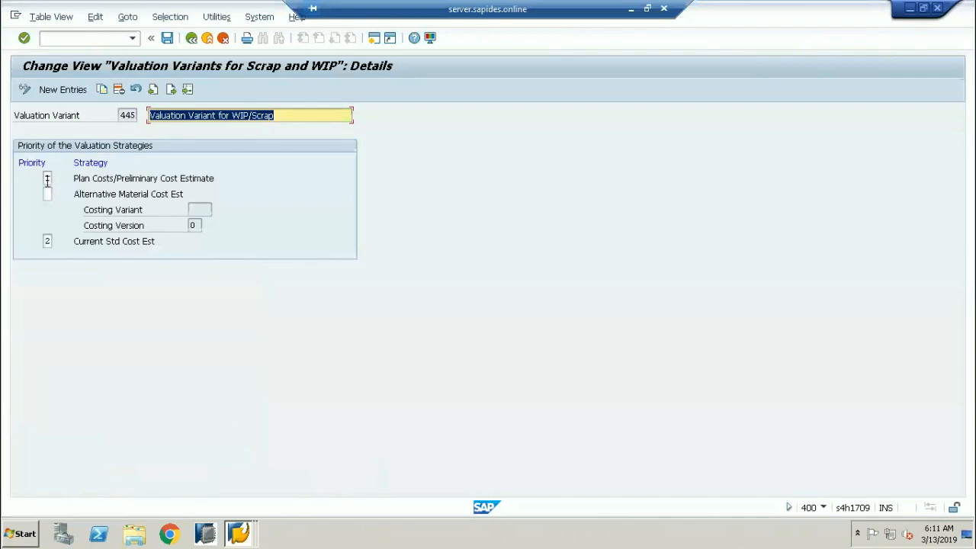
pyautogui.click(47, 177)
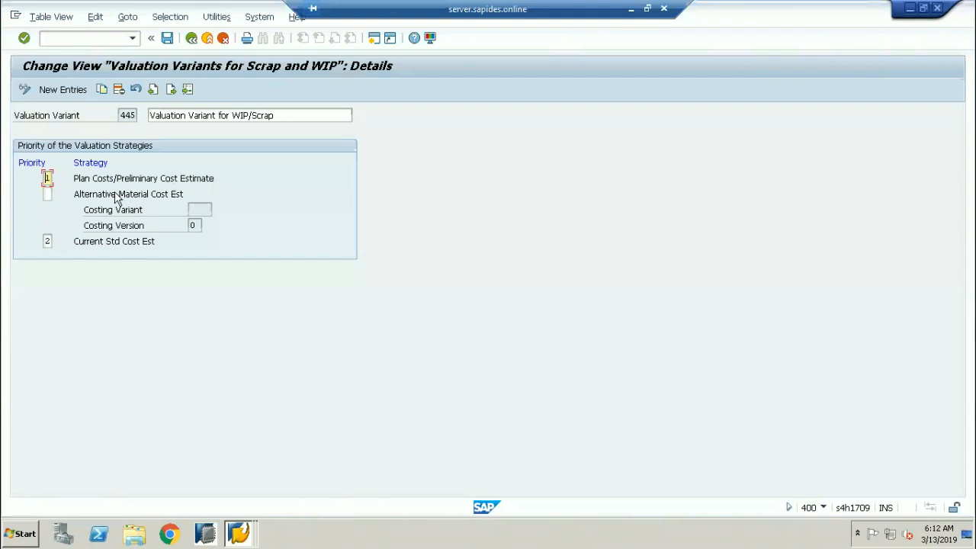
pyautogui.moveTo(49, 179); pyautogui.dragTo(25, 183)
pyautogui.click(48, 241)
pyautogui.click(47, 177)
# Open the Change Activity Type/Price Planning transaction in a new session and switch back to valuation variant 445.
pyautogui.click(92, 39)
pyautogui.write('/o')
pyautogui.write('kp')
pyautogui.write('1')
pyautogui.press('Return')
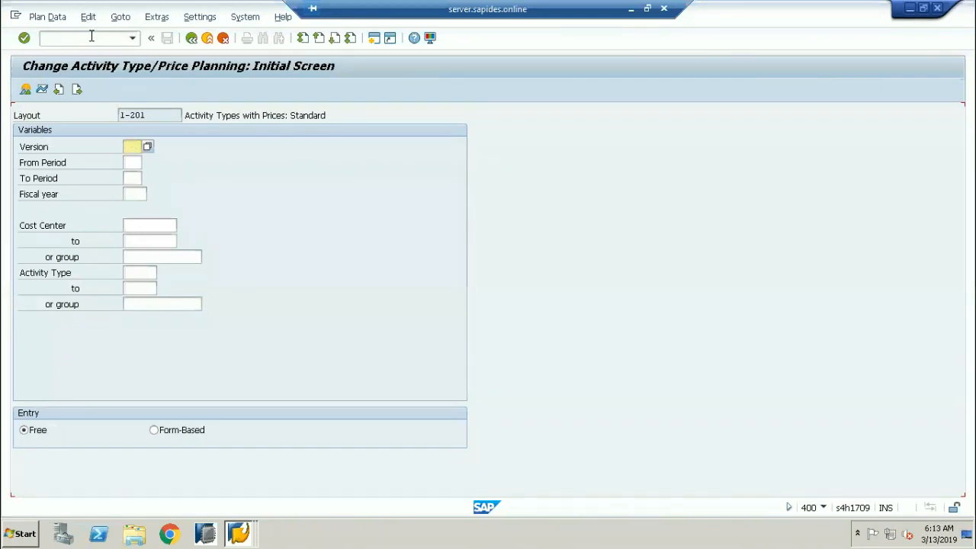
pyautogui.hotkey('alt', 'Tab')
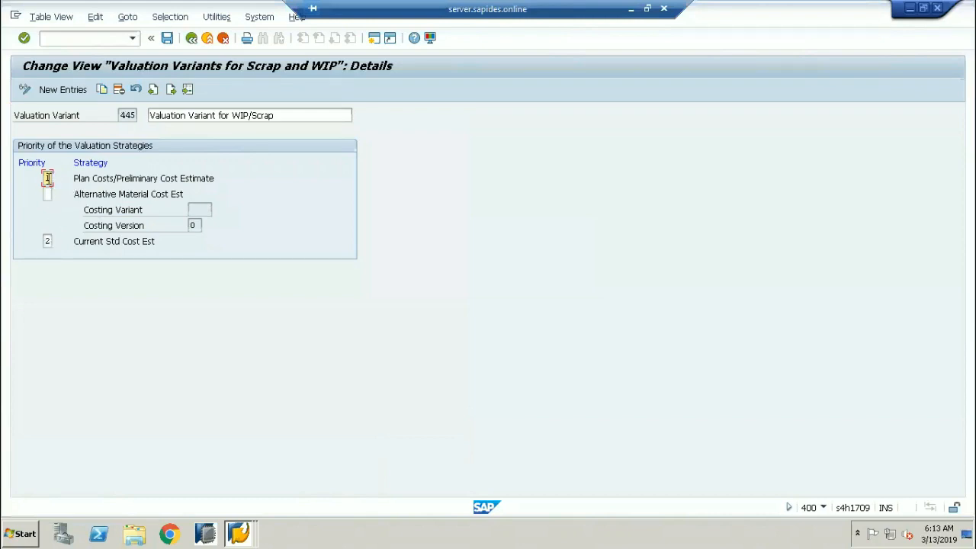
# Return to the IMG and open Define Target Cost Versions.
pyautogui.click(191, 39)
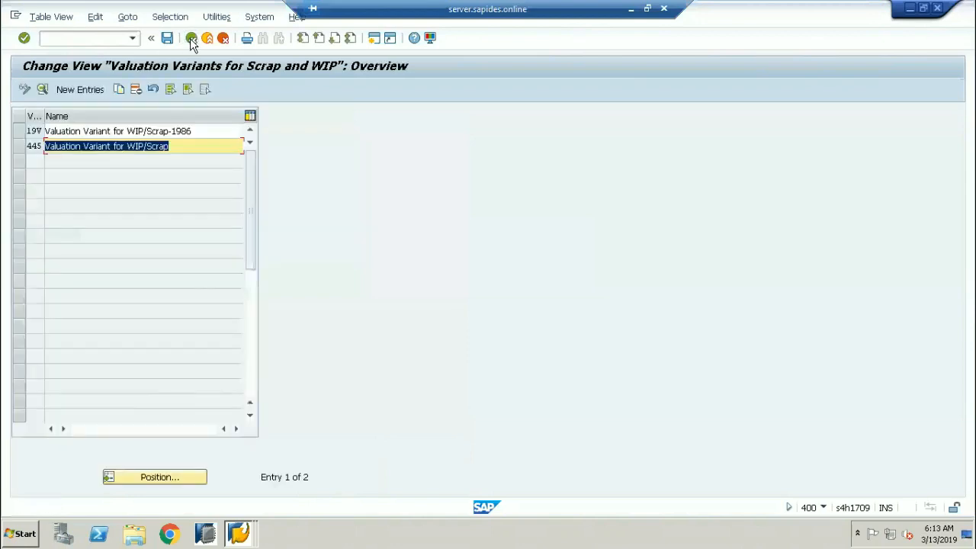
pyautogui.click(191, 40)
pyautogui.click(200, 388)
pyautogui.click(151, 386)
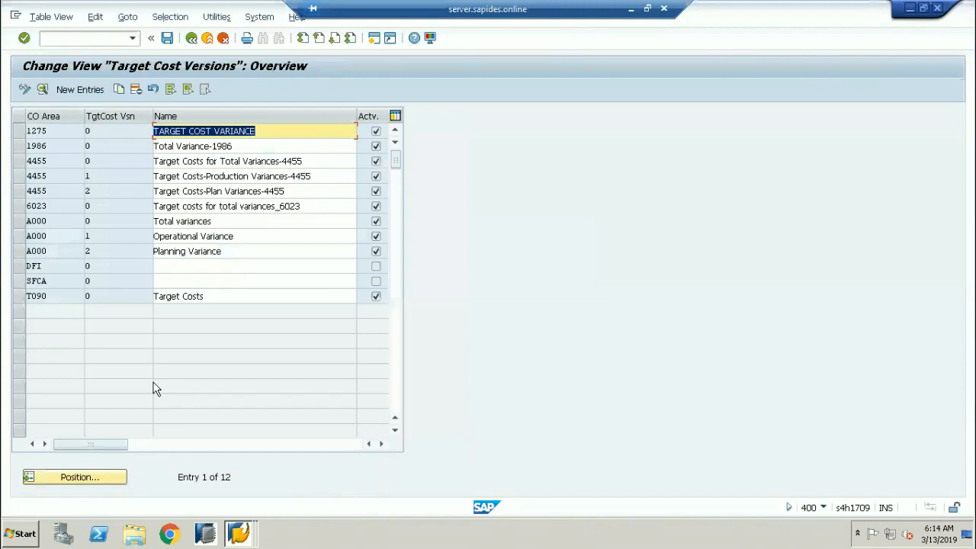
# Start a new target cost version entry for controlling area A000 with version 0.
pyautogui.click(84, 90)
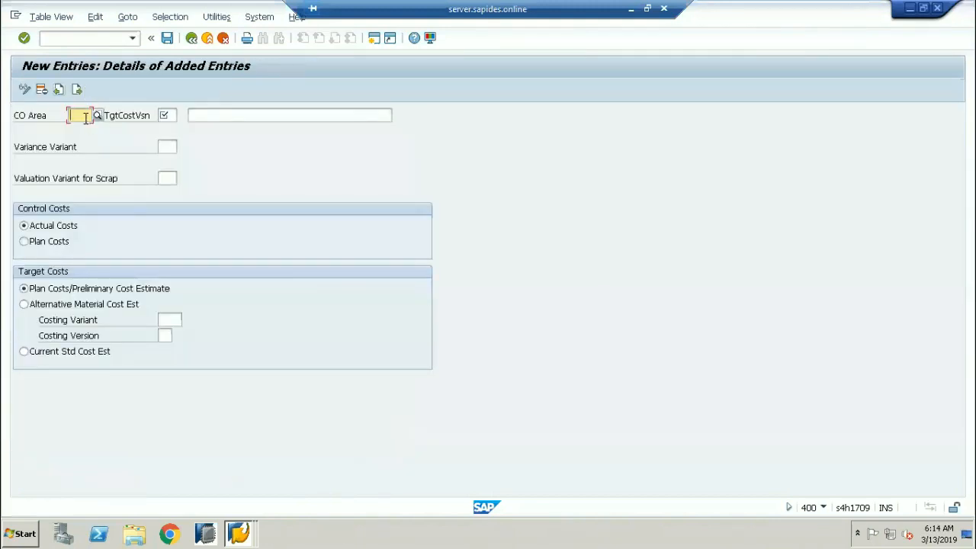
pyautogui.write('A000')
pyautogui.press('Tab')
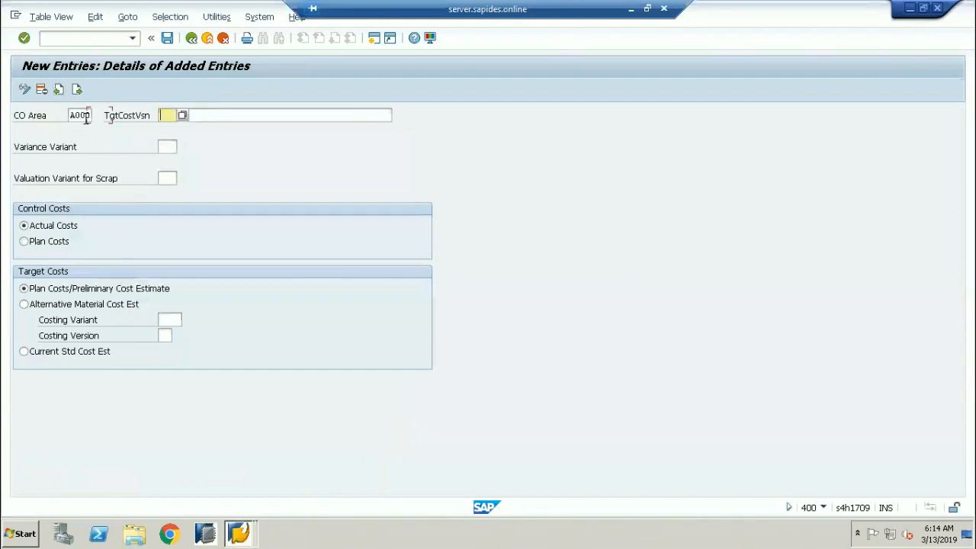
pyautogui.write('0')
pyautogui.click(183, 116)
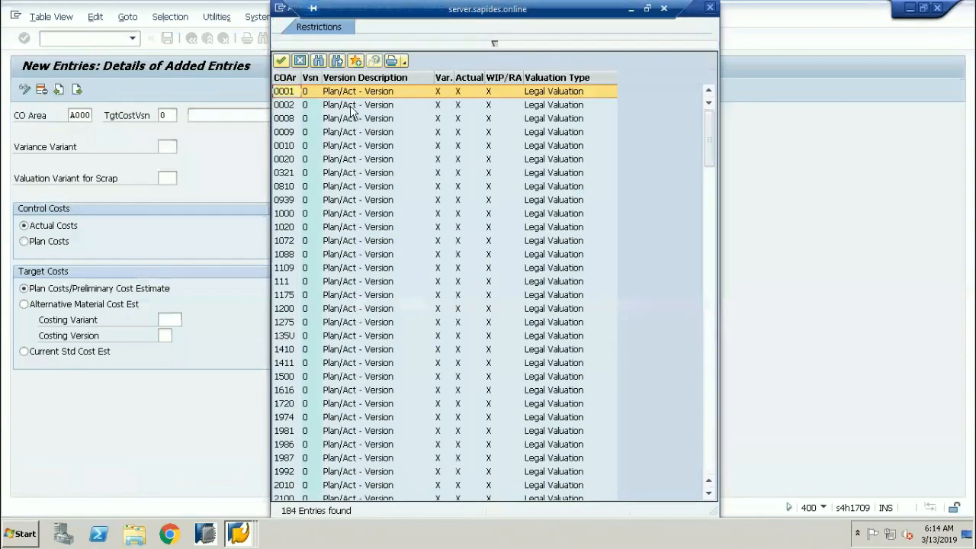
pyautogui.doubleClick(519, 94)
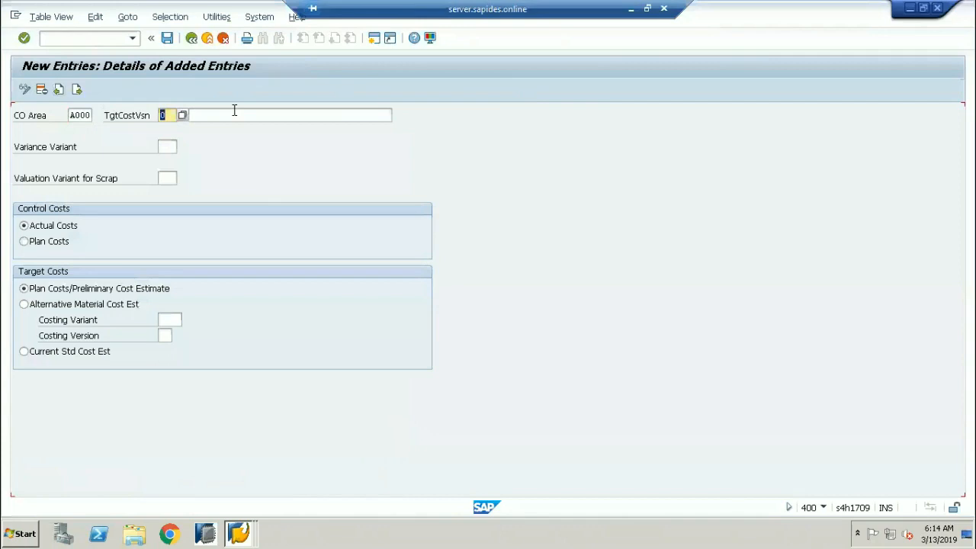
pyautogui.click(234, 111)
# List the variance variants available for the new target cost version and discard the entry.
pyautogui.click(167, 146)
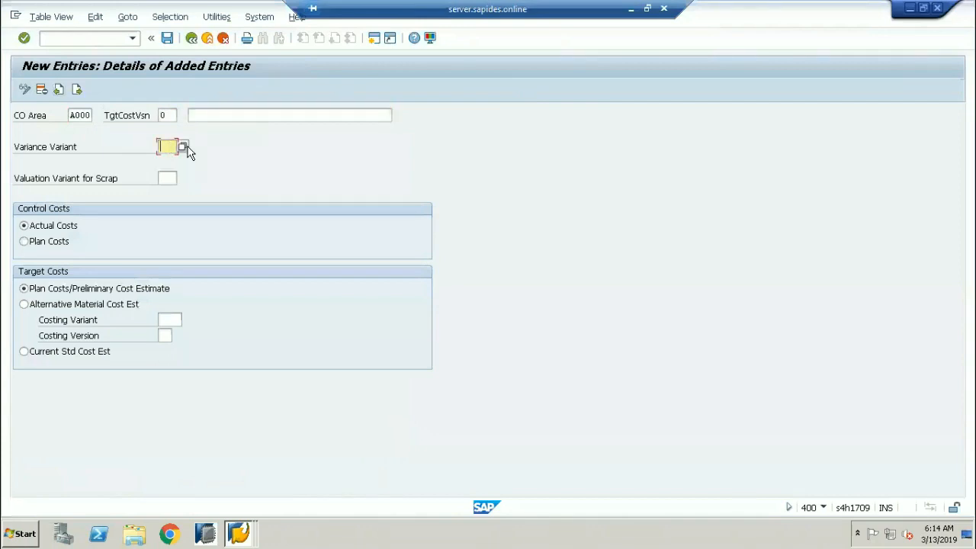
pyautogui.click(186, 148)
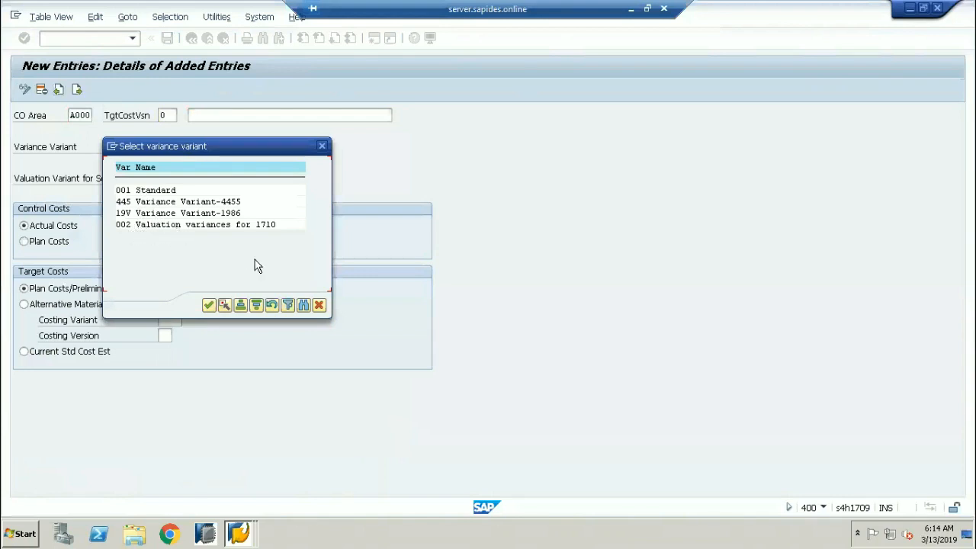
pyautogui.click(318, 305)
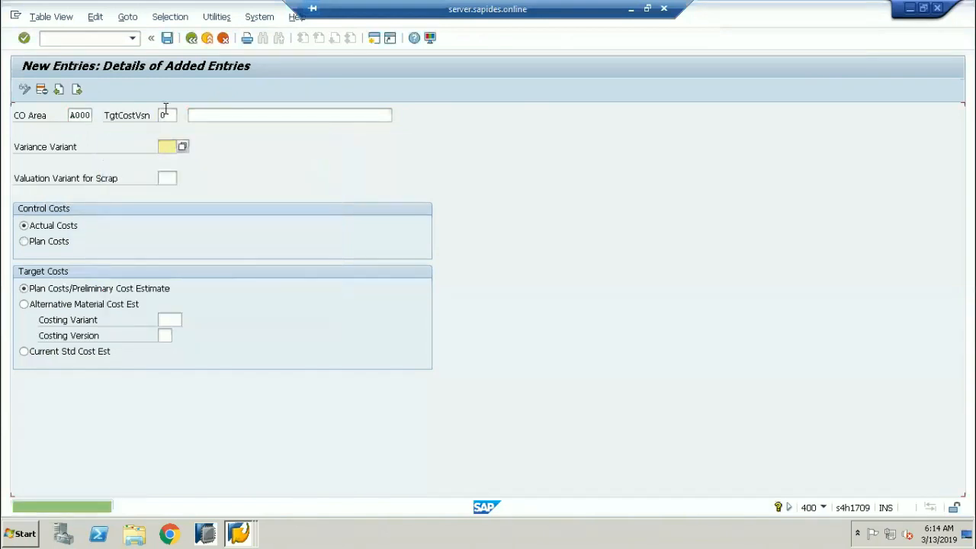
pyautogui.click(207, 38)
pyautogui.click(222, 38)
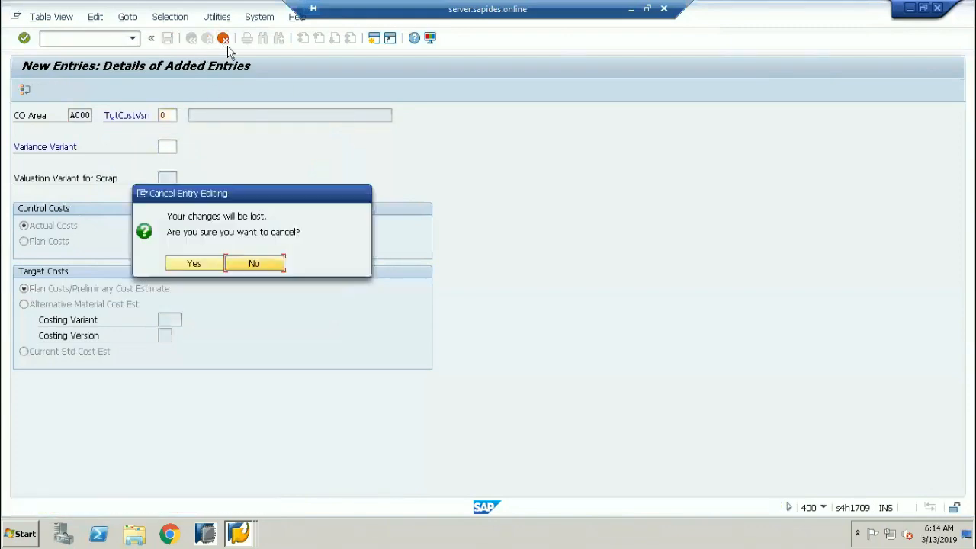
pyautogui.click(207, 263)
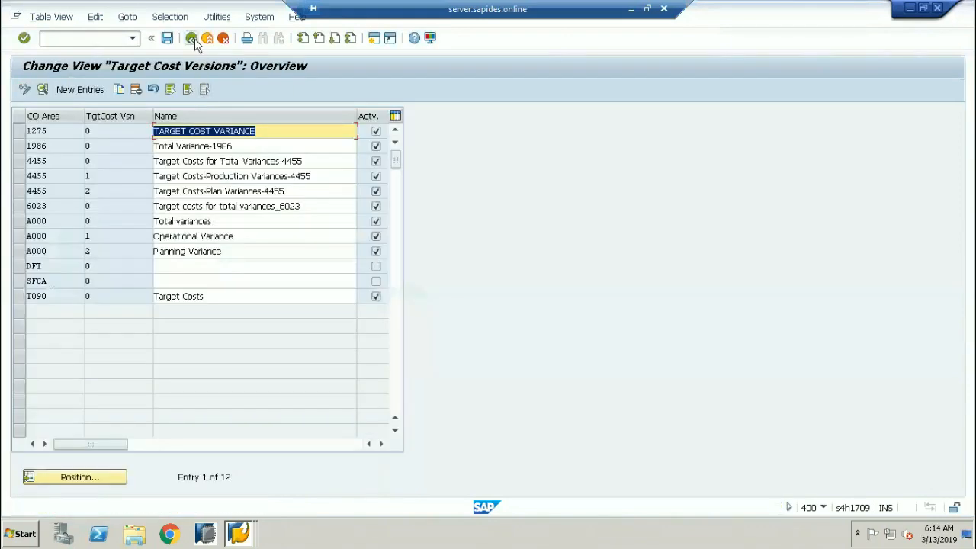
# Return to the IMG, check variance key 000001 in Define Variance Keys and go back.
pyautogui.click(192, 38)
pyautogui.click(199, 360)
pyautogui.click(150, 336)
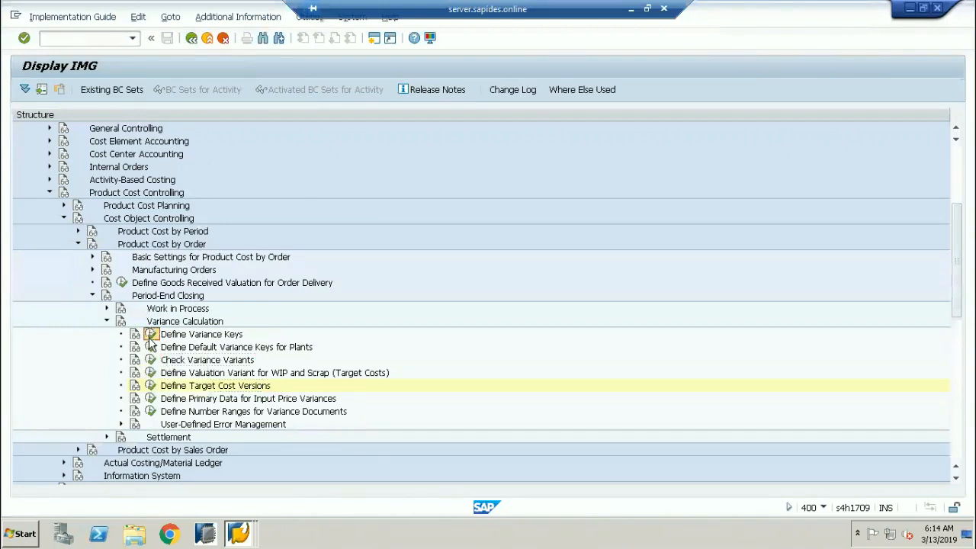
pyautogui.moveTo(61, 132); pyautogui.dragTo(8, 131)
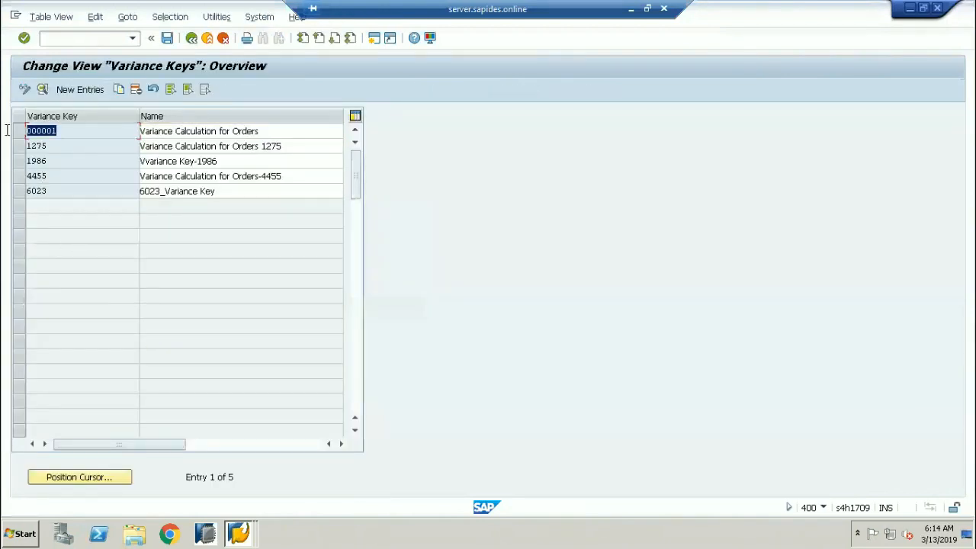
pyautogui.click(191, 38)
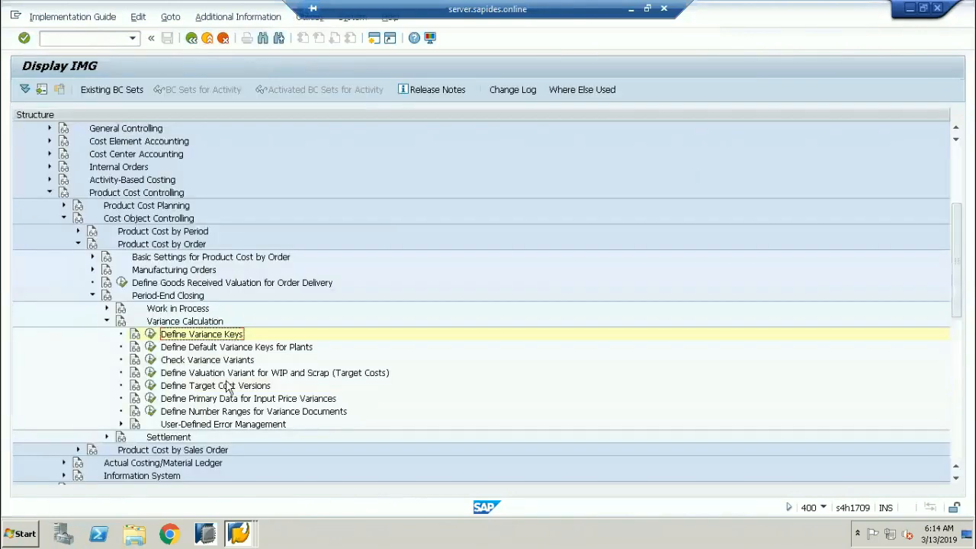
# Check the default variance key of plant 1301 in Define Default Variance Keys for Plants and return to the IMG.
pyautogui.click(151, 347)
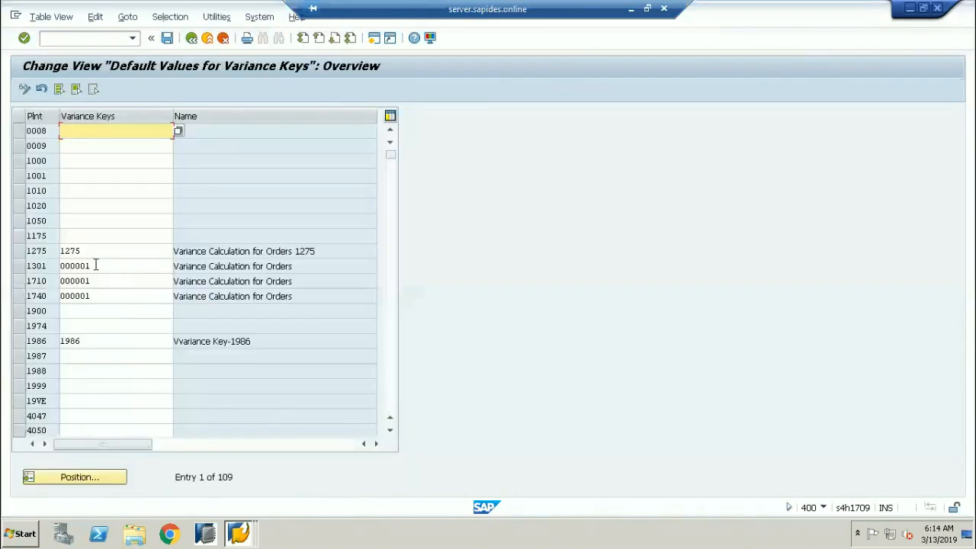
pyautogui.moveTo(92, 266); pyautogui.dragTo(34, 263)
pyautogui.click(191, 39)
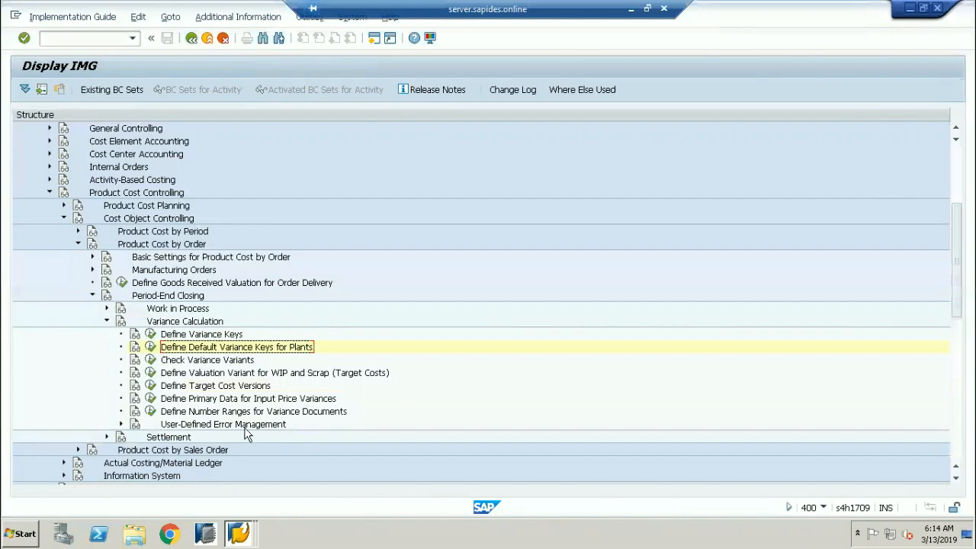
# Review the details of variance variant 002 in Check Variance Variants and return to the variant overview.
pyautogui.click(156, 365)
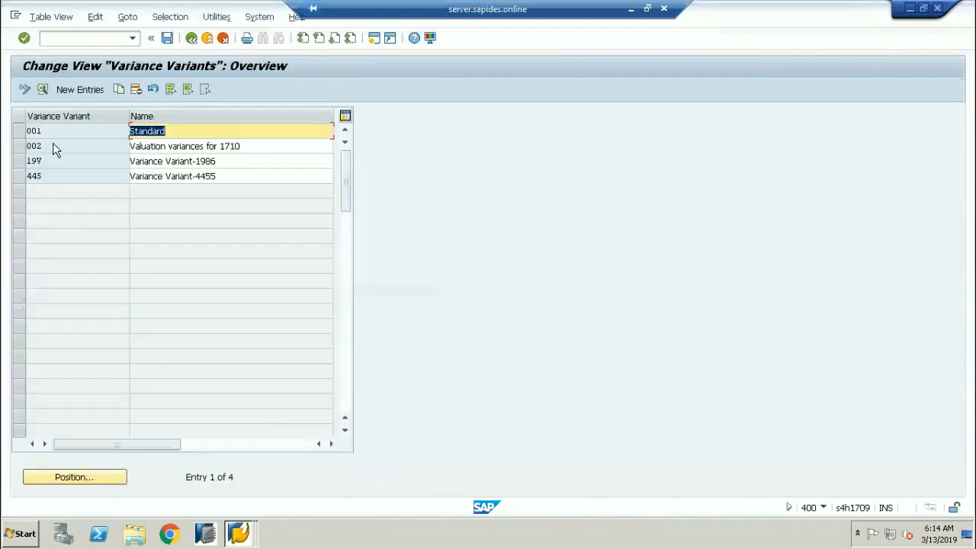
pyautogui.doubleClick(167, 149)
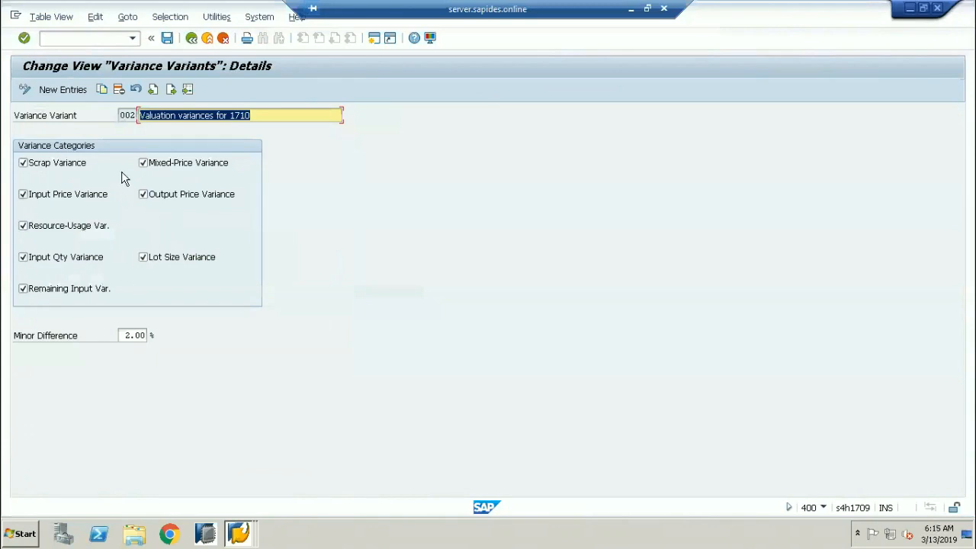
pyautogui.doubleClick(123, 115)
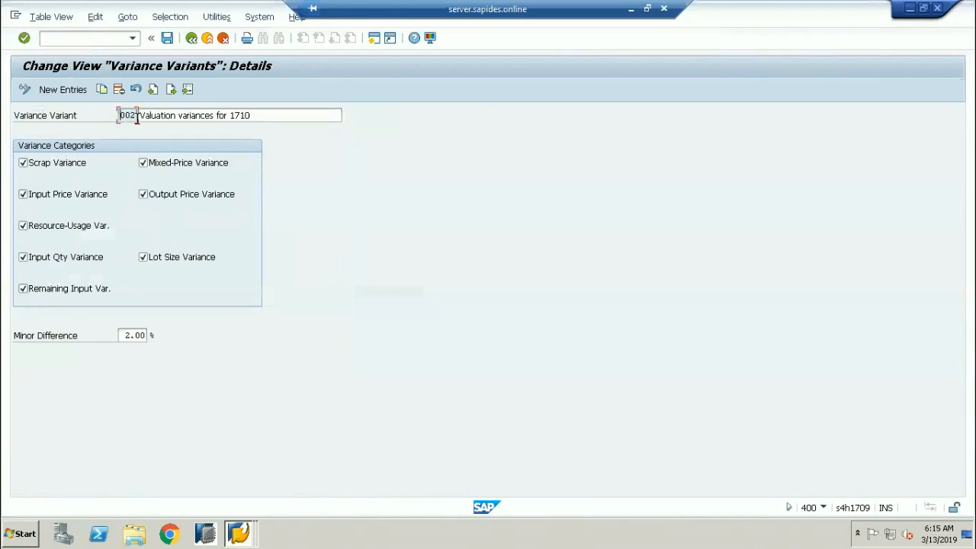
pyautogui.click(192, 38)
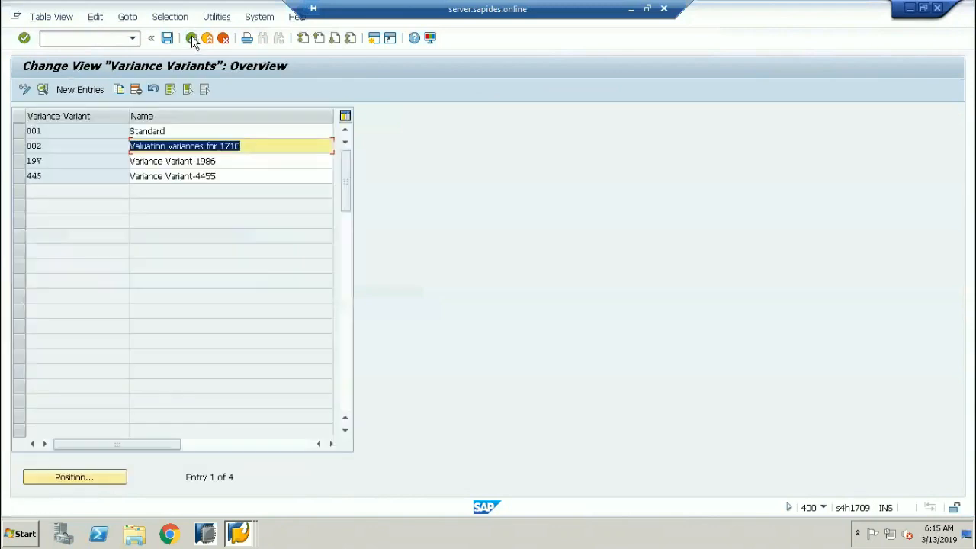
# In Define Target Cost Versions, start a new entry for CO area A000, target cost version 0, with variance variant 002.
pyautogui.click(192, 38)
pyautogui.click(151, 386)
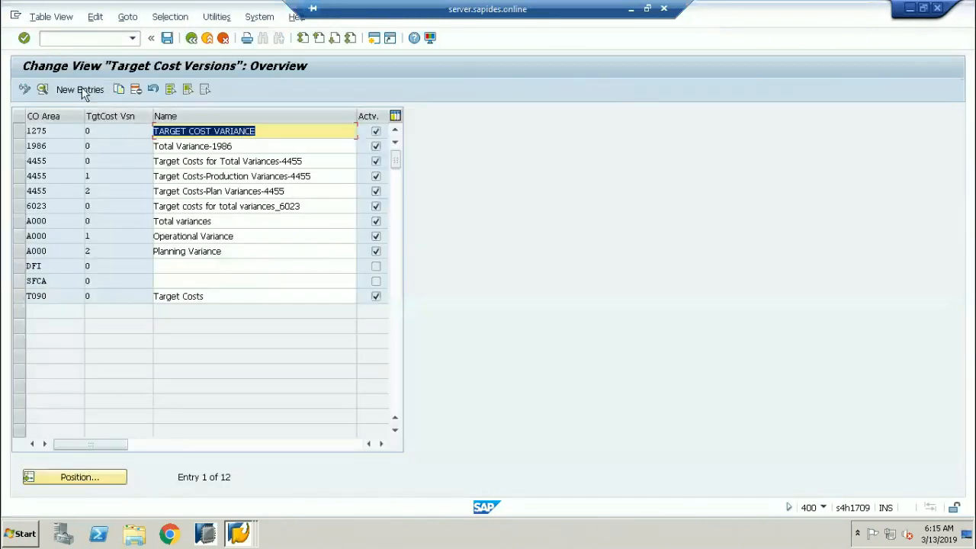
pyautogui.click(80, 89)
pyautogui.click(92, 133)
pyautogui.click(170, 115)
pyautogui.click(173, 133)
pyautogui.click(170, 150)
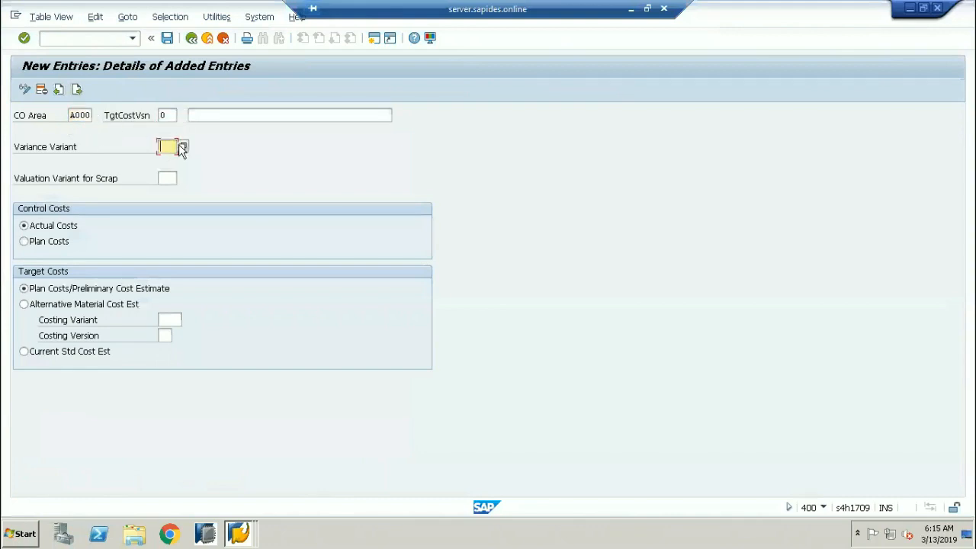
pyautogui.click(183, 147)
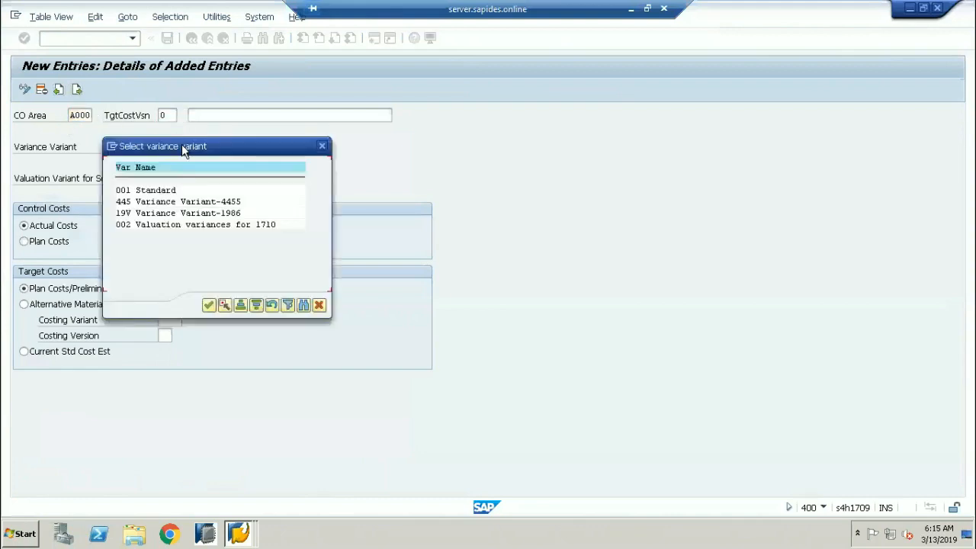
pyautogui.doubleClick(126, 225)
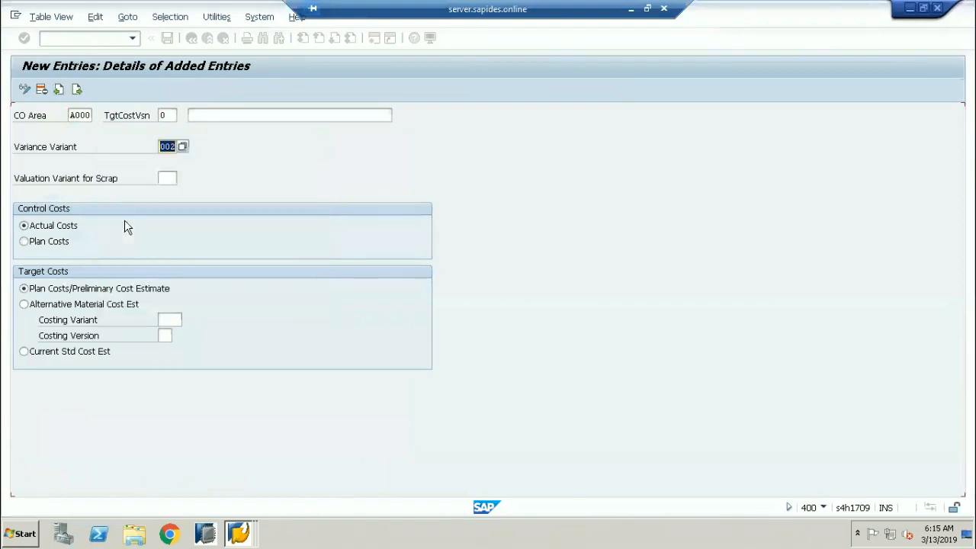
# Assign scrap valuation variant 19V, try Current Std Cost Est as target costs and switch back to Plan Costs/Preliminary Cost Estimate.
pyautogui.click(171, 181)
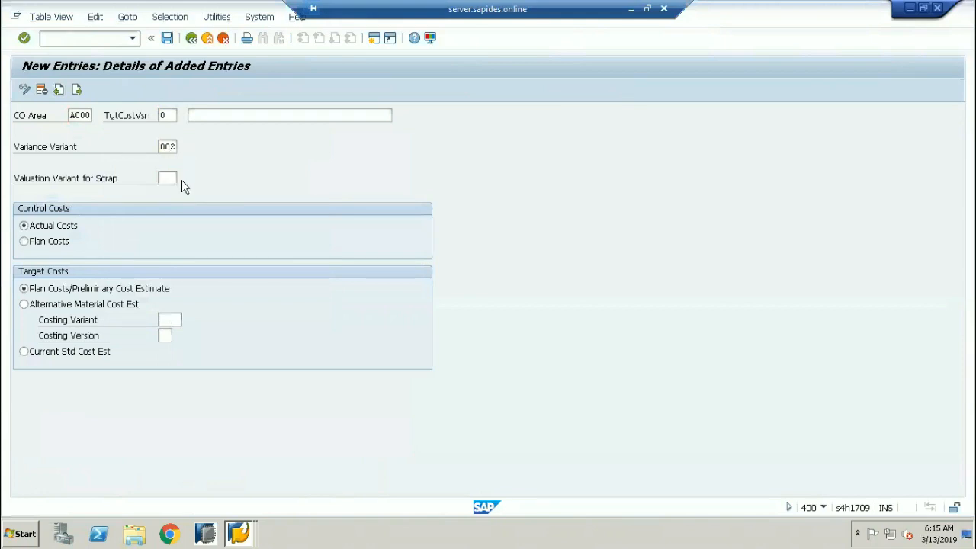
pyautogui.click(182, 180)
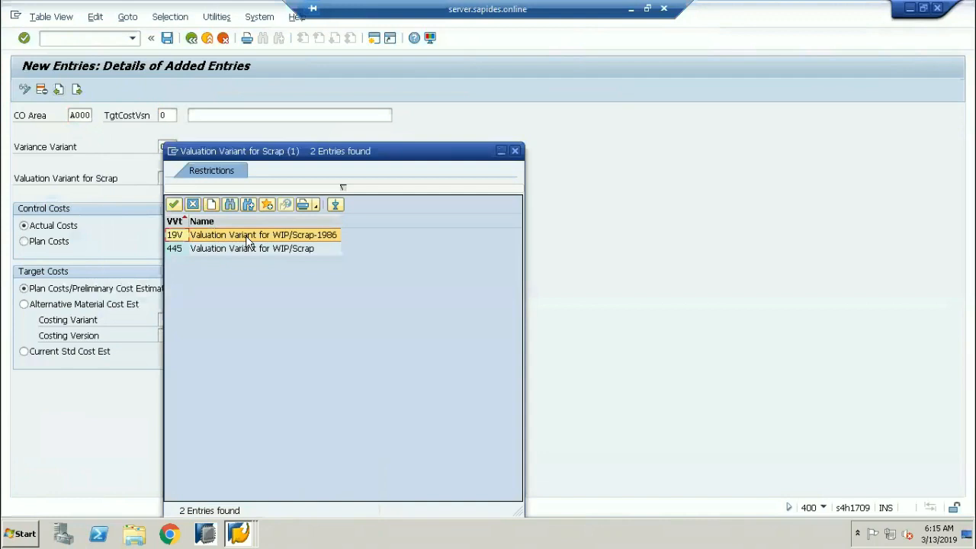
pyautogui.doubleClick(248, 242)
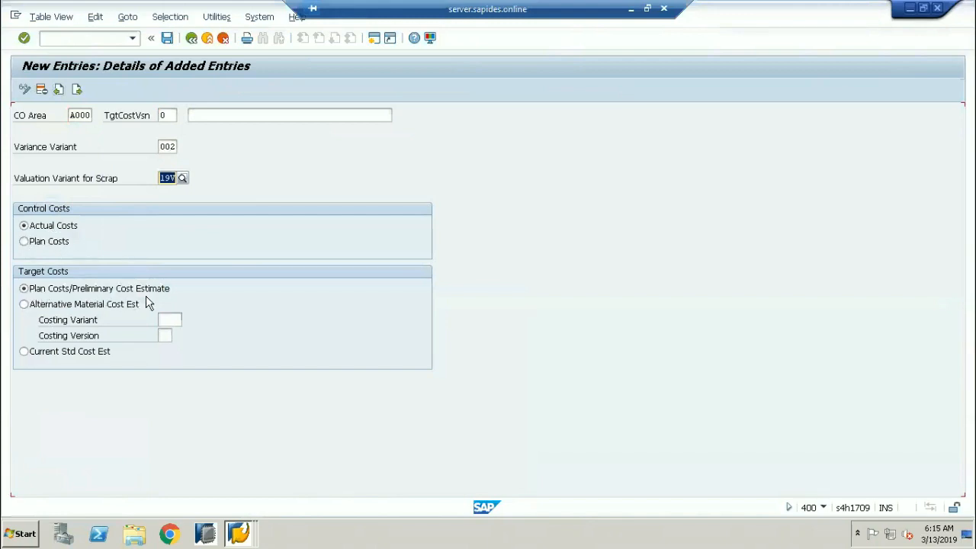
pyautogui.click(24, 353)
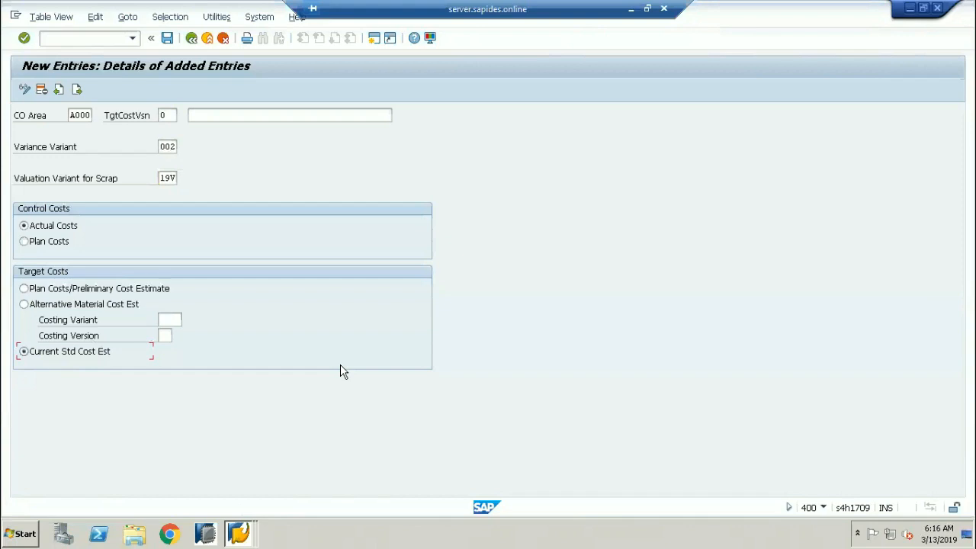
pyautogui.click(24, 289)
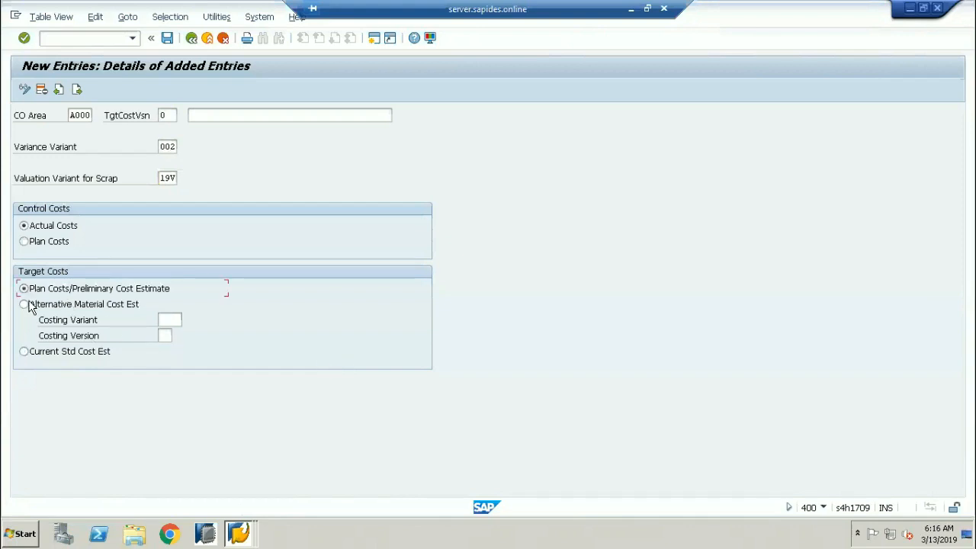
# Try to save the new target cost version and discard the entry.
pyautogui.click(167, 38)
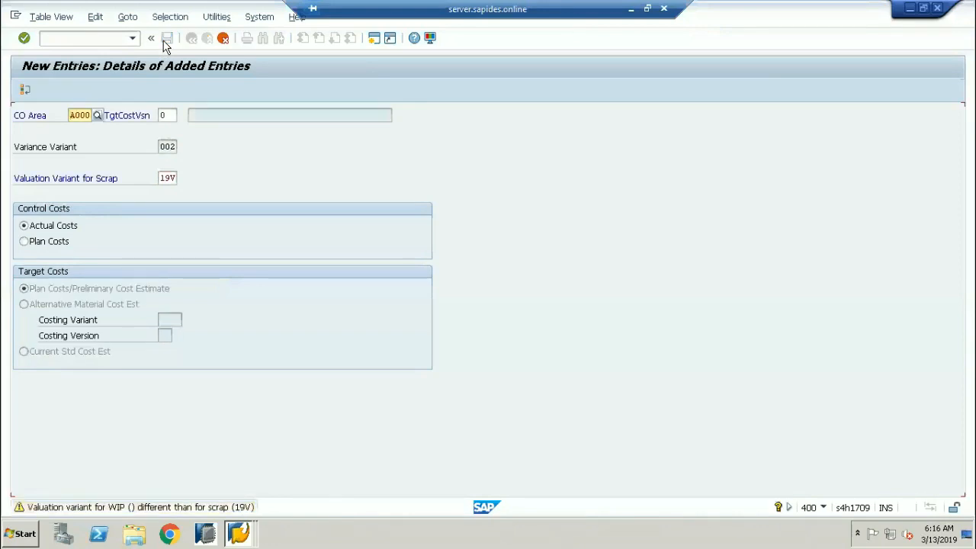
pyautogui.press('Return')
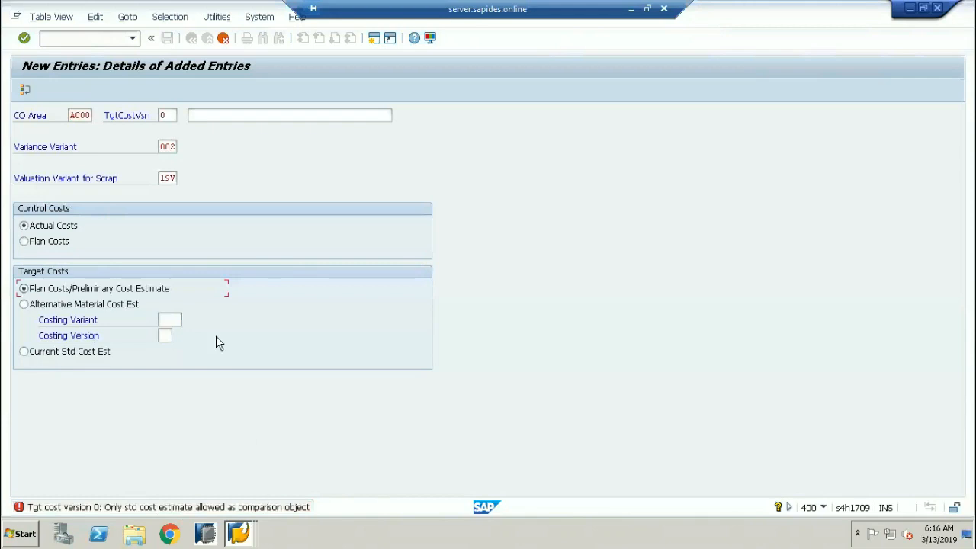
pyautogui.click(223, 38)
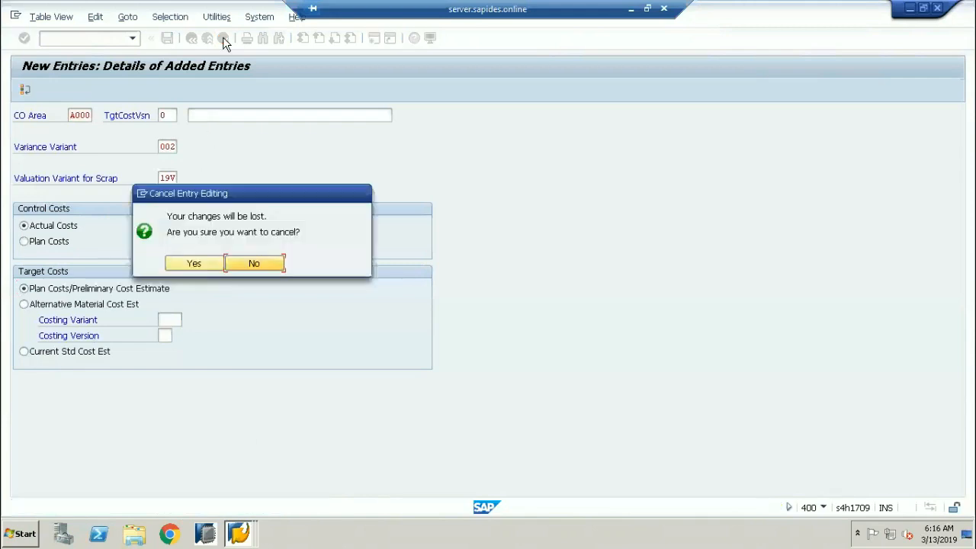
pyautogui.click(194, 263)
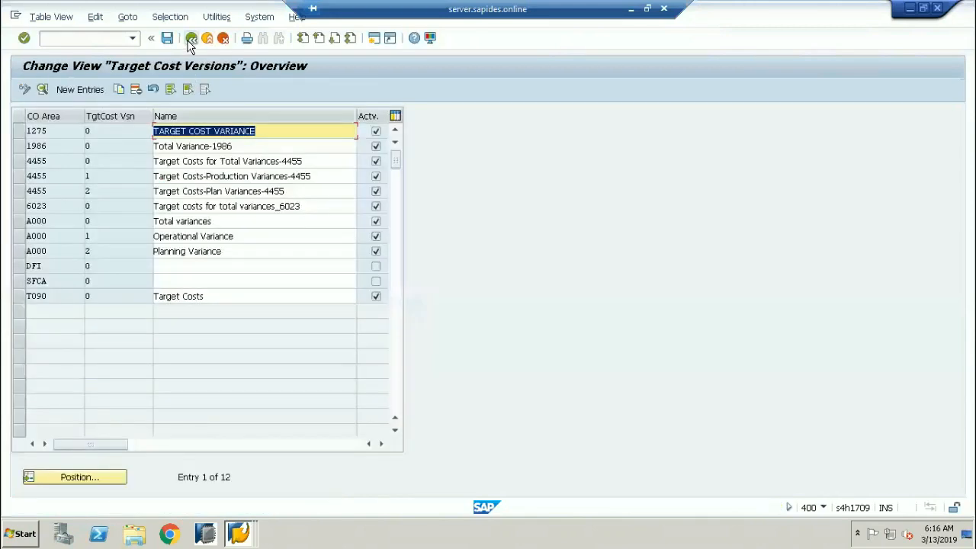
# Review the details of the existing target cost version 0 of CO area A000 and return to the IMG.
pyautogui.doubleClick(34, 222)
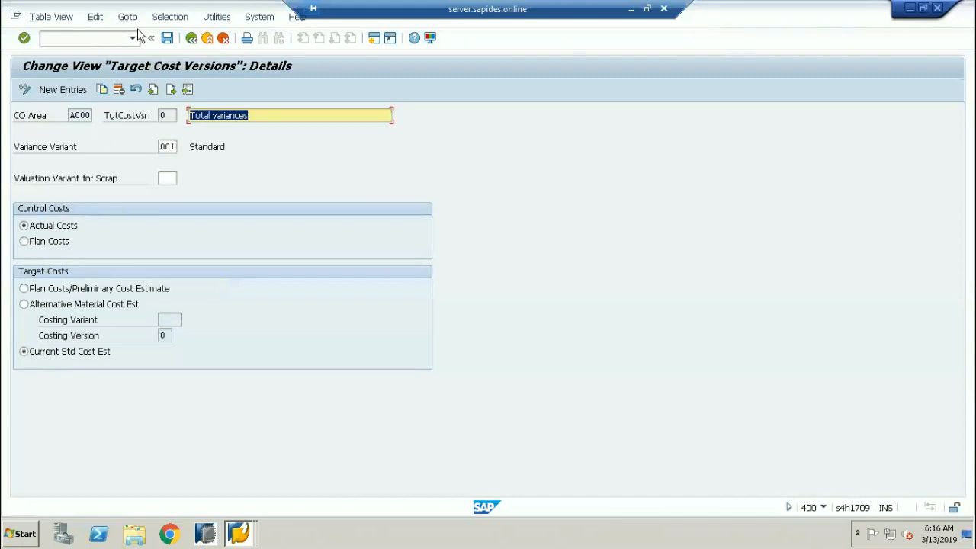
pyautogui.click(167, 39)
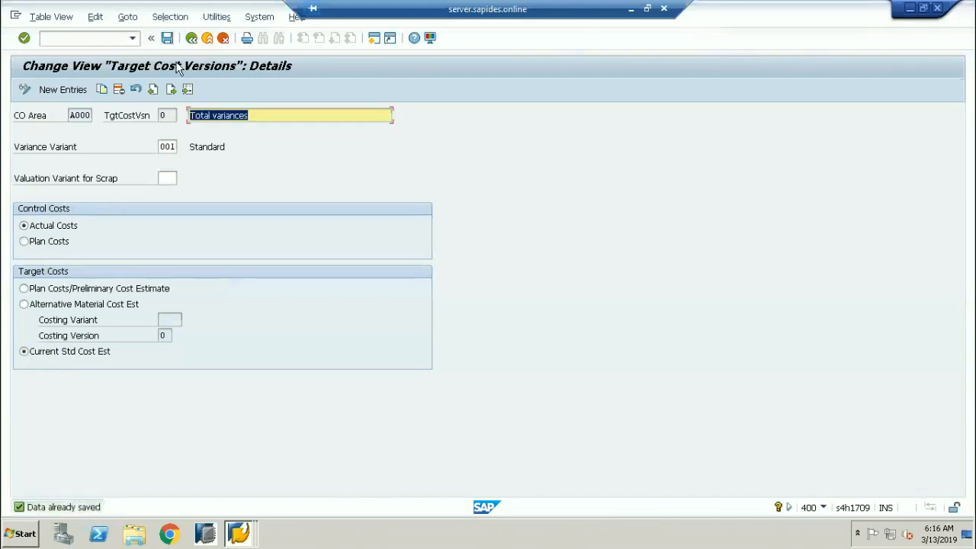
pyautogui.click(189, 38)
pyautogui.click(190, 38)
# Display the number range intervals of CO area A000 in Define Number Ranges for Variance Documents and return to the IMG.
pyautogui.click(213, 399)
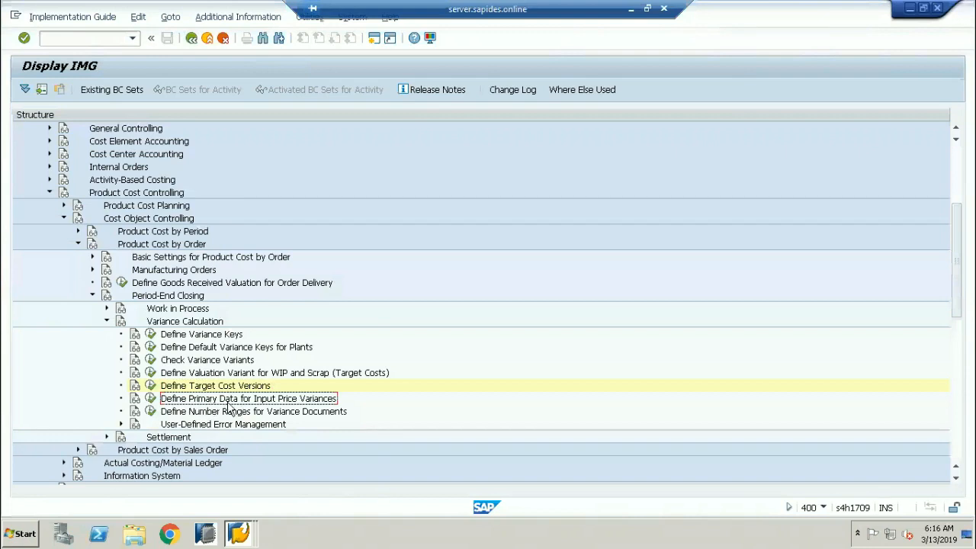
pyautogui.click(202, 417)
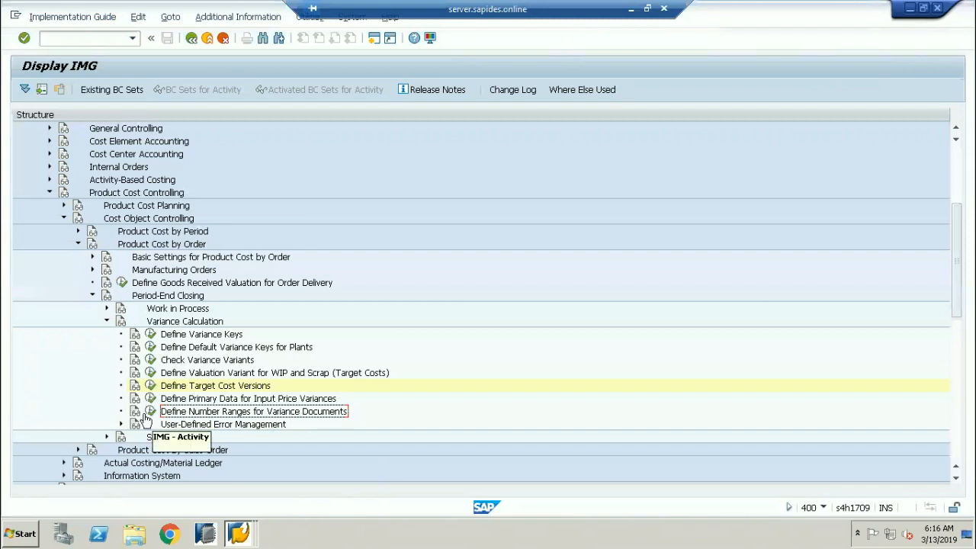
pyautogui.click(150, 412)
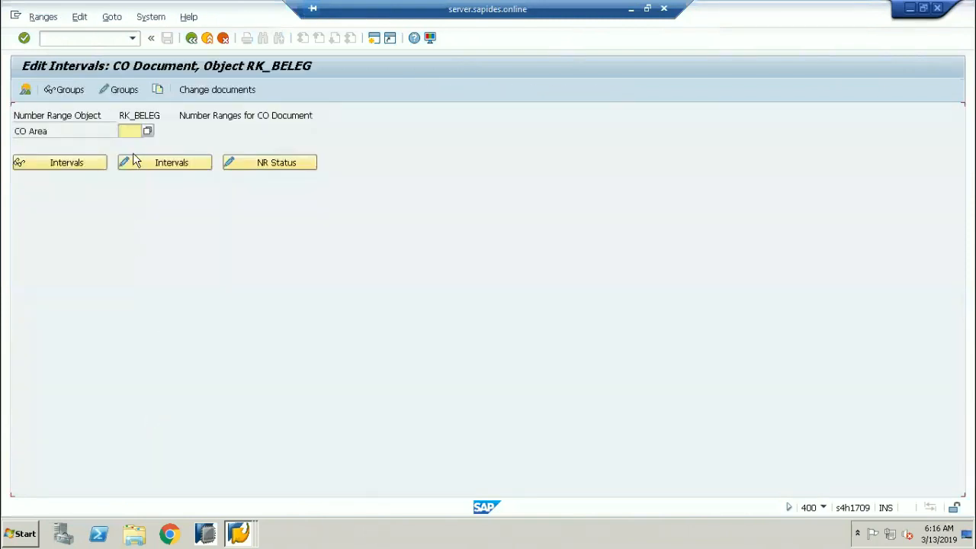
pyautogui.click(136, 137)
pyautogui.write('A000')
pyautogui.click(96, 163)
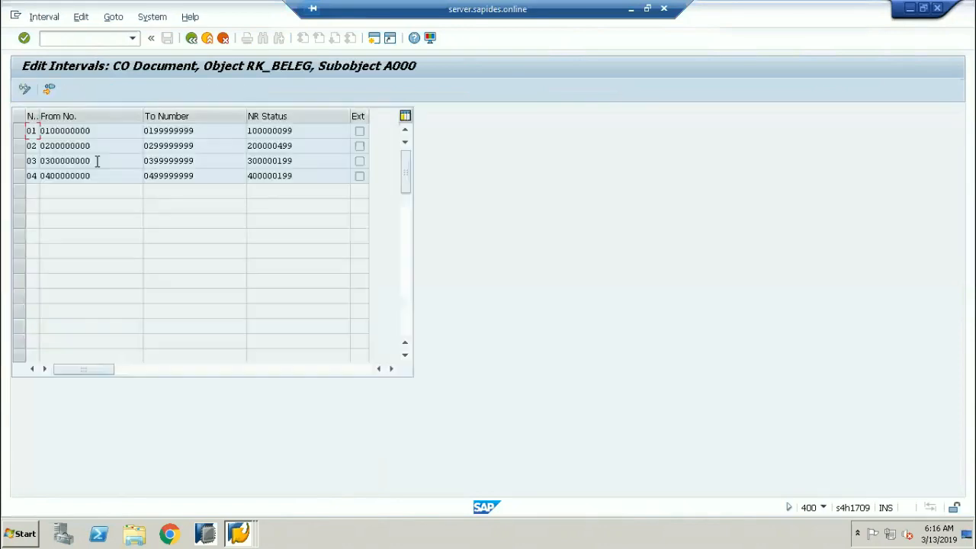
pyautogui.click(193, 38)
pyautogui.click(193, 39)
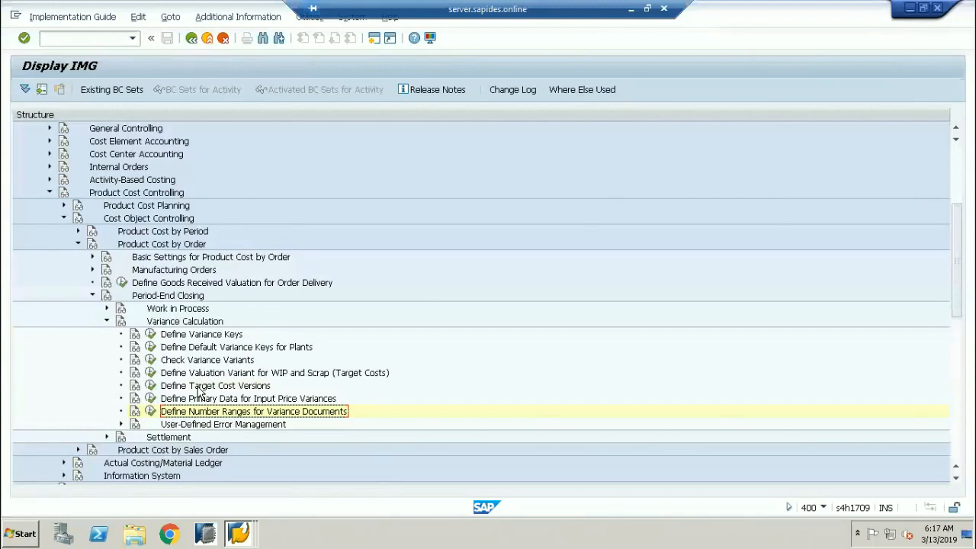
# Collapse Variance Calculation, switch to the production order session for MTO-CONF and check the variance key in its control data.
pyautogui.click(108, 322)
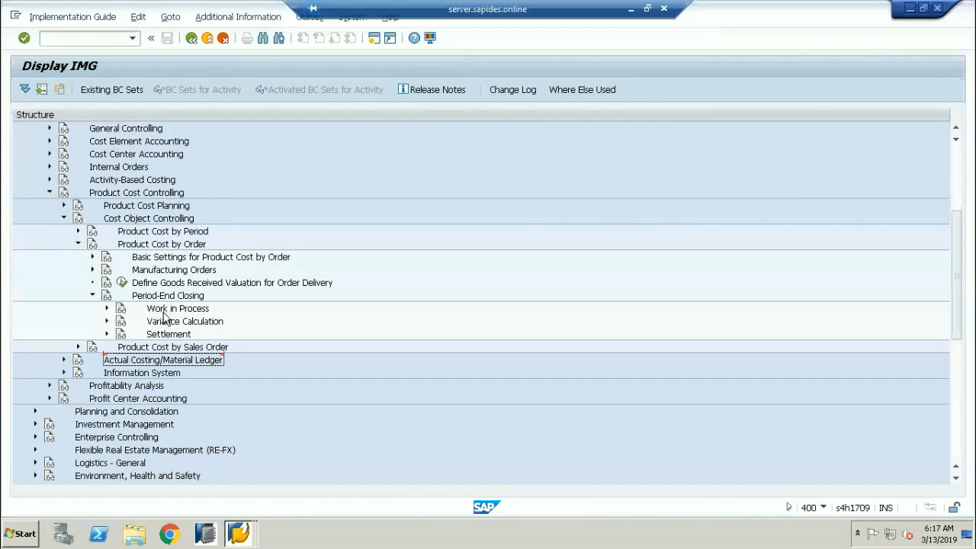
pyautogui.click(164, 326)
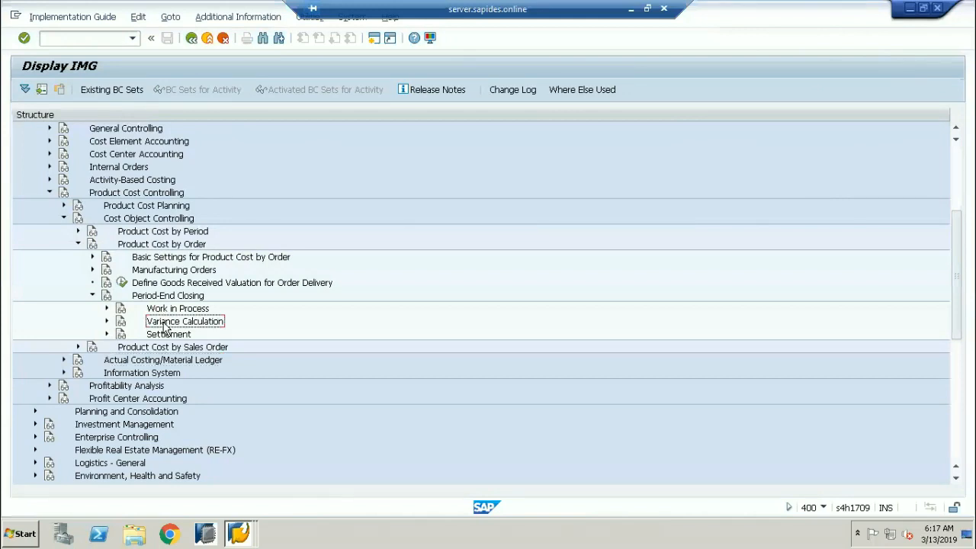
pyautogui.hotkey('alt', 'Tab')
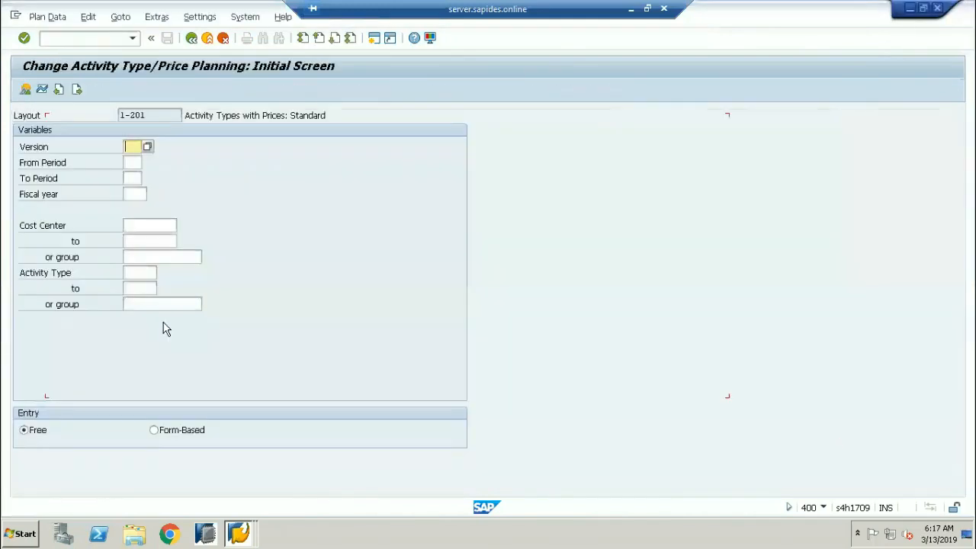
pyautogui.hotkey('alt', 'Tab')
pyautogui.hotkey('alt', 'Tab')
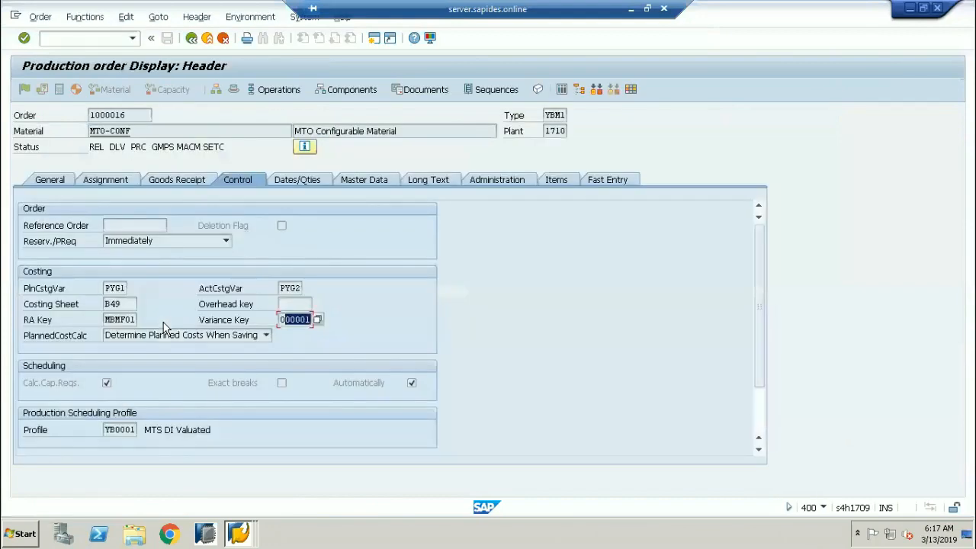
pyautogui.click(225, 326)
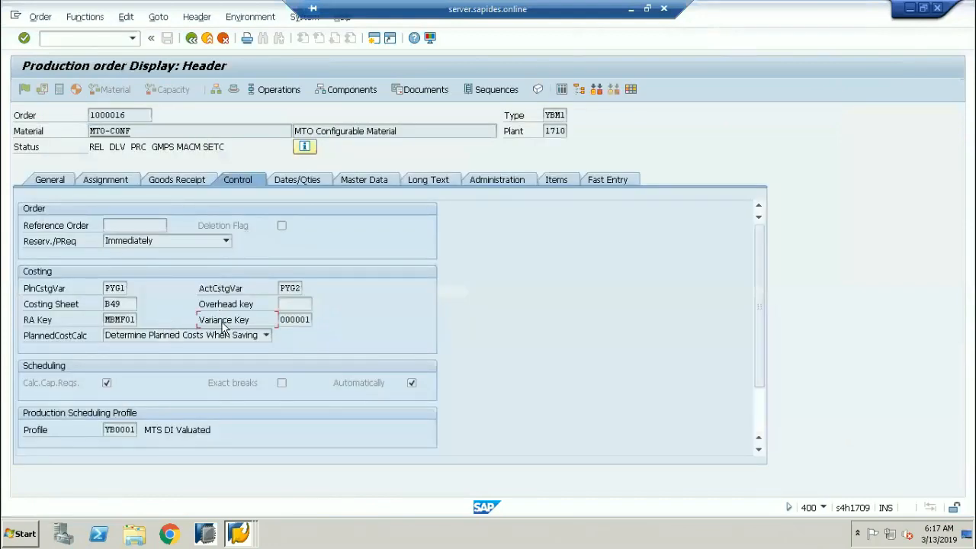
pyautogui.click(282, 326)
pyautogui.doubleClick(314, 321)
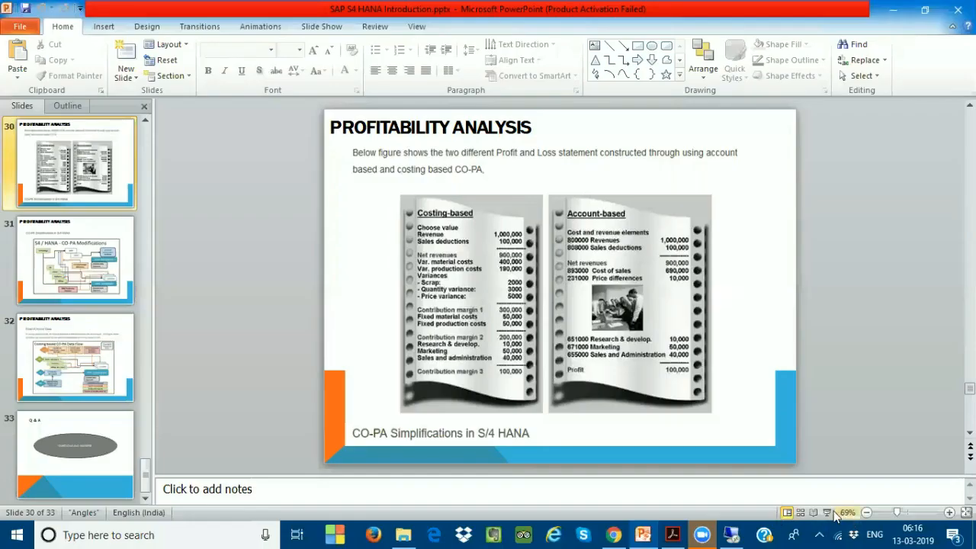
# View the Profitability Analysis slide in PowerPoint and return to the Display IMG session in SAP.
pyautogui.click(828, 512)
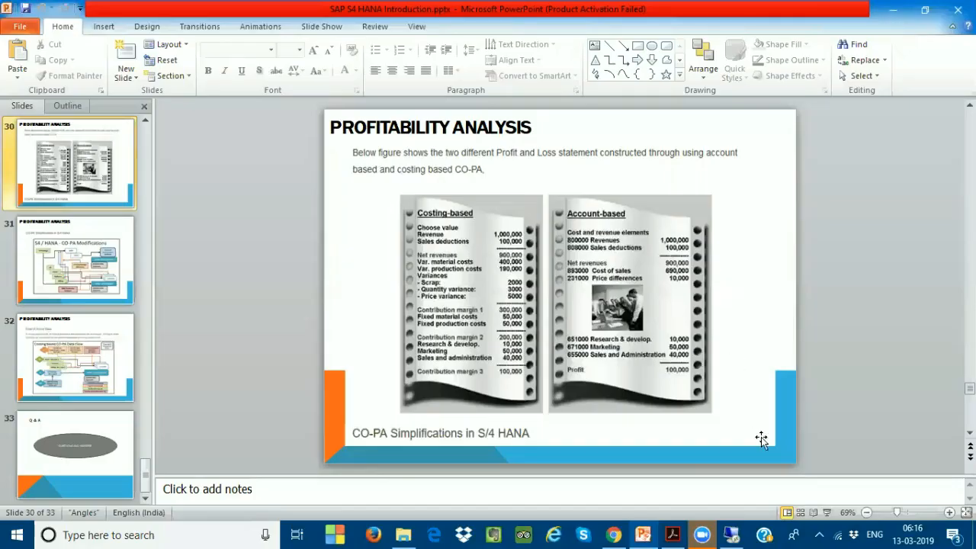
pyautogui.click(731, 535)
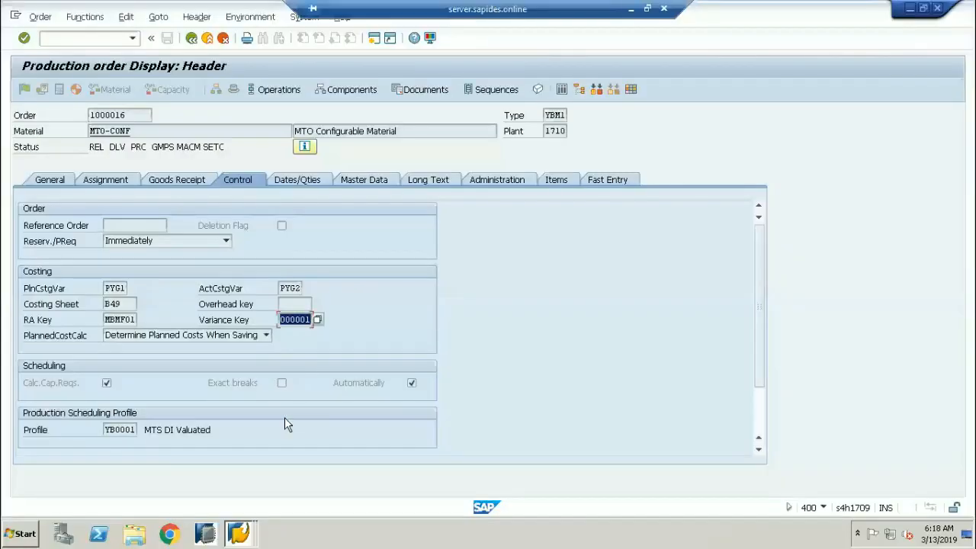
pyautogui.click(239, 533)
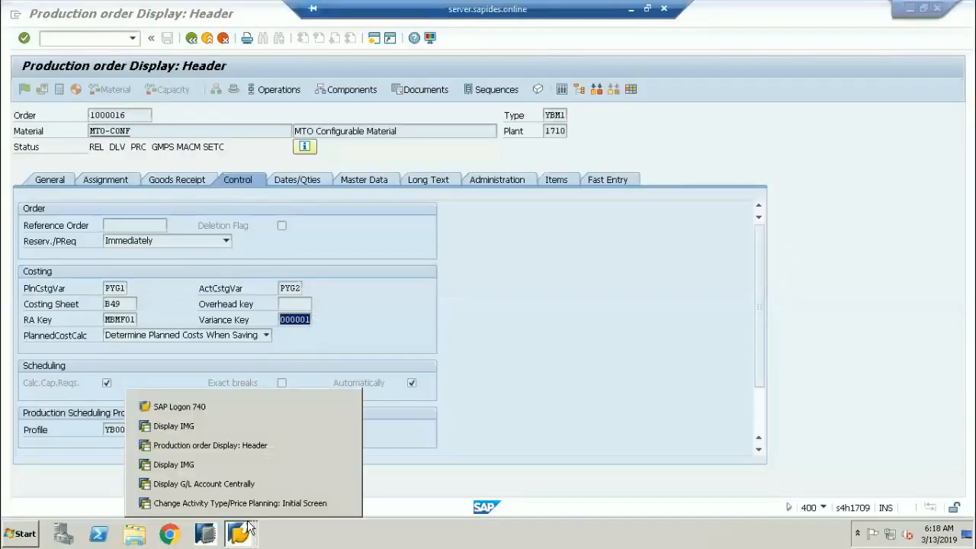
pyautogui.click(229, 429)
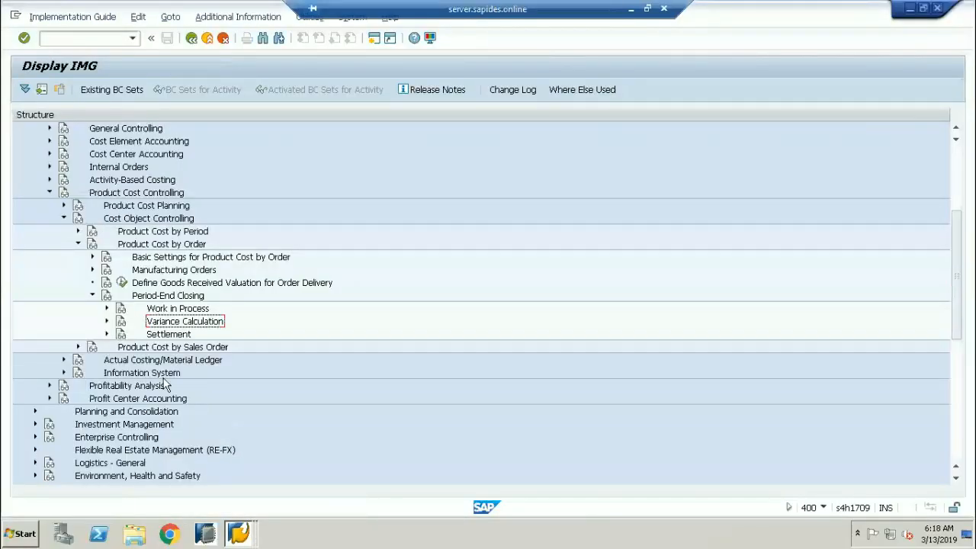
# Collapse Product Cost Controlling and the whole Controlling node in the IMG structure.
pyautogui.click(49, 193)
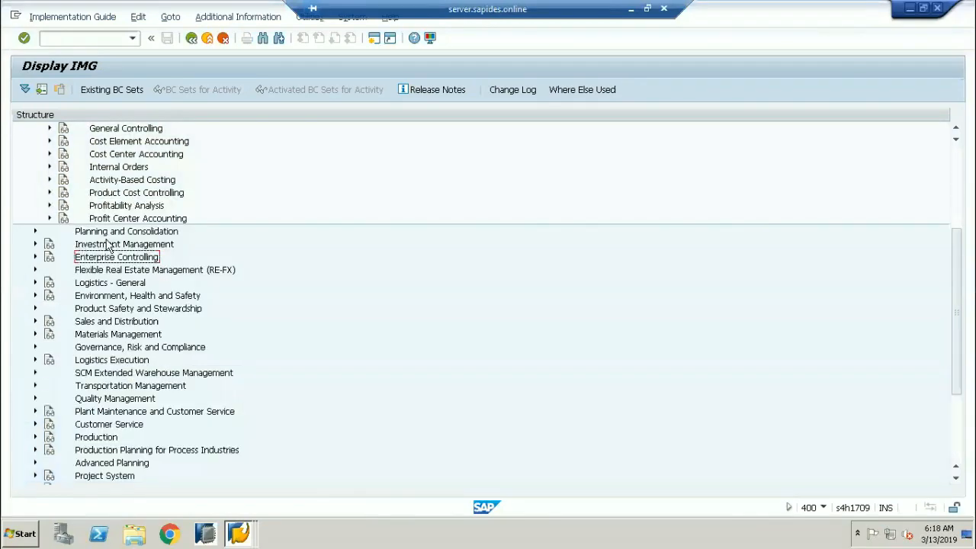
pyautogui.scroll(3, 107, 244)
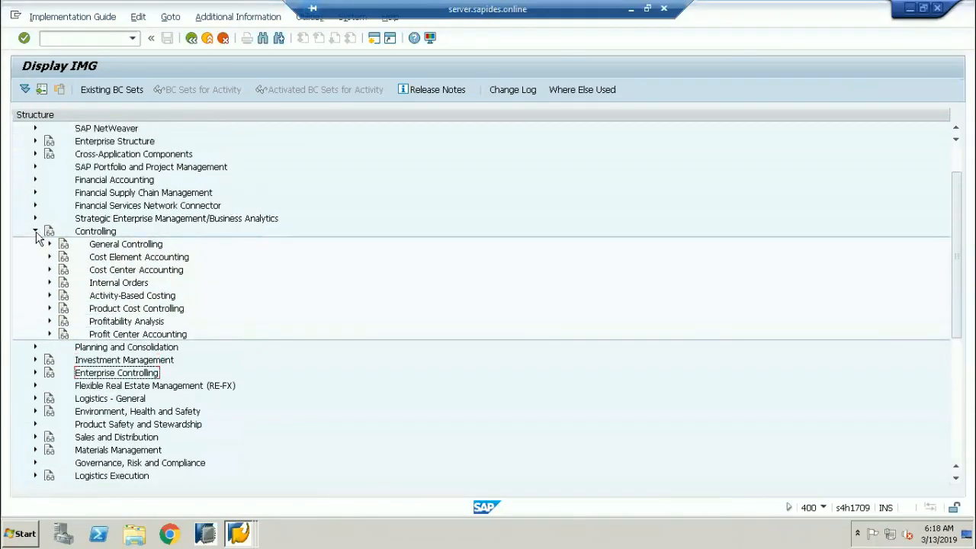
pyautogui.click(34, 231)
pyautogui.scroll(2, 536, 246)
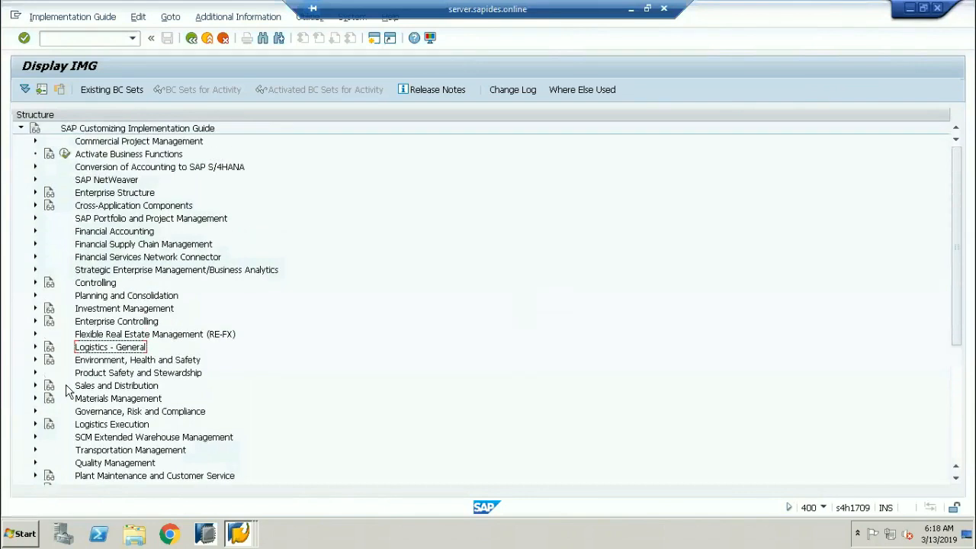
# Expand Financial Accounting > General Ledger Accounting > Periodic Processing > Integration > Materials Management in the IMG.
pyautogui.click(34, 232)
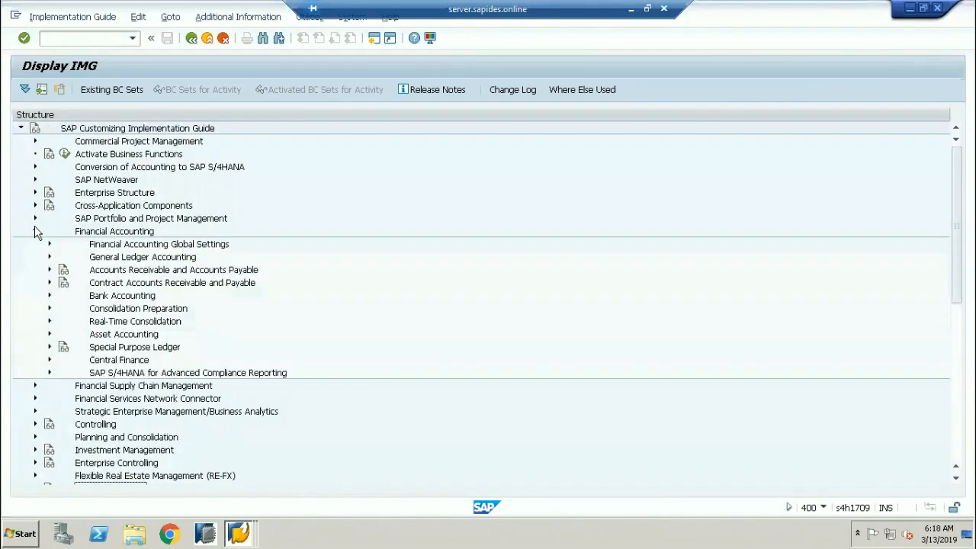
pyautogui.click(48, 258)
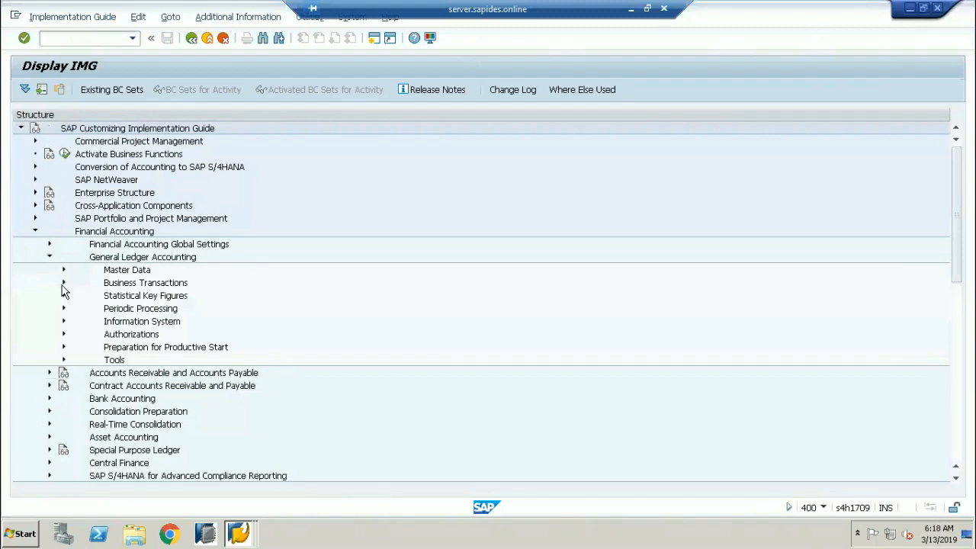
pyautogui.click(64, 310)
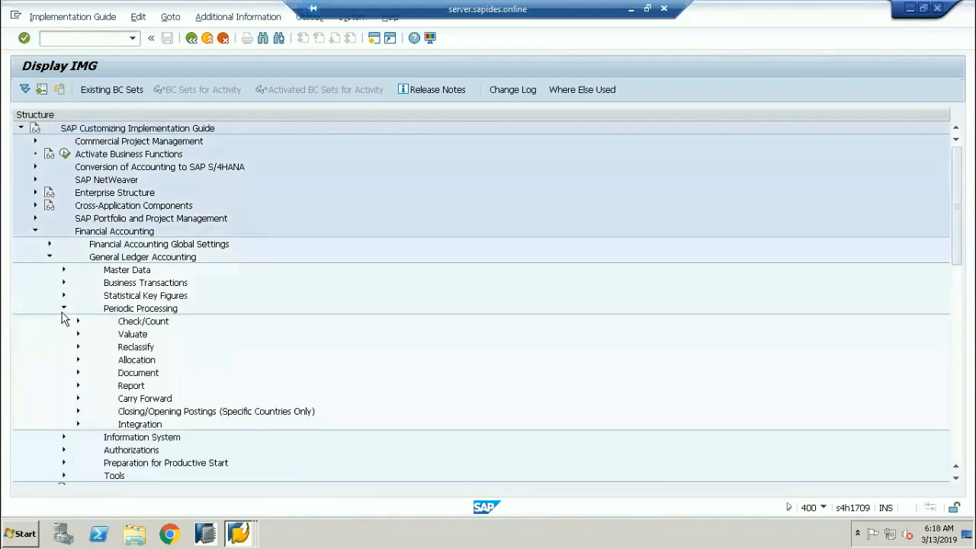
pyautogui.click(78, 425)
pyautogui.click(92, 436)
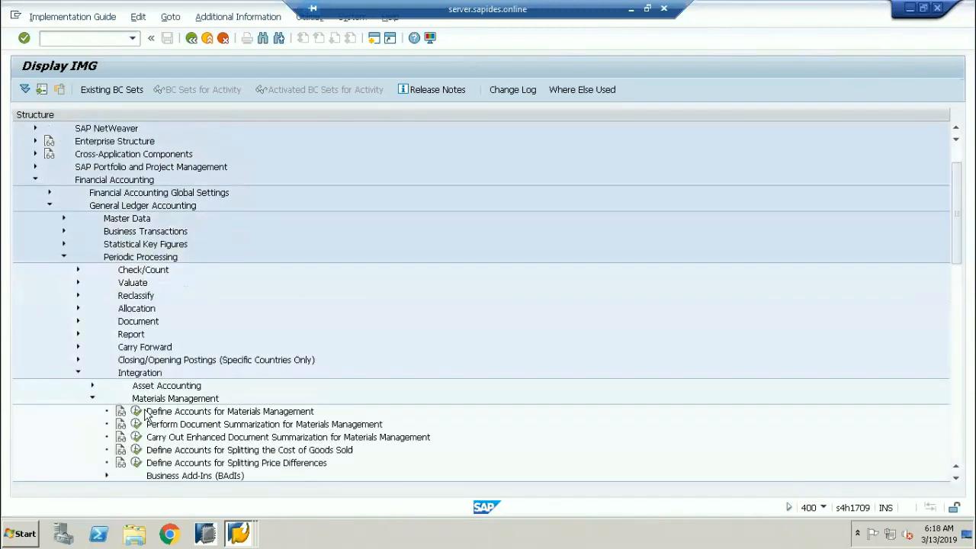
pyautogui.scroll(-3, 183, 381)
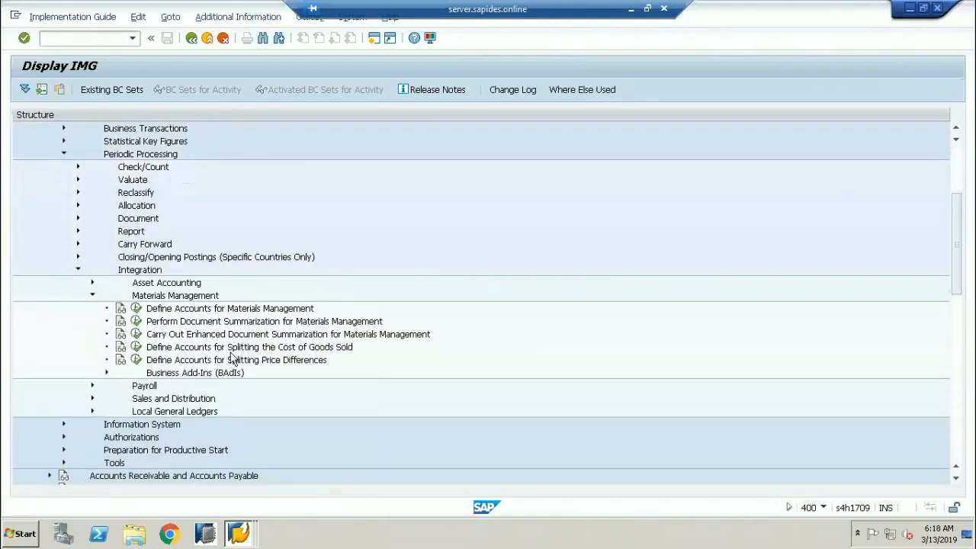
# Highlight the activity for splitting the cost of goods sold and open Define Accounts for Splitting Price Differences.
pyautogui.click(239, 350)
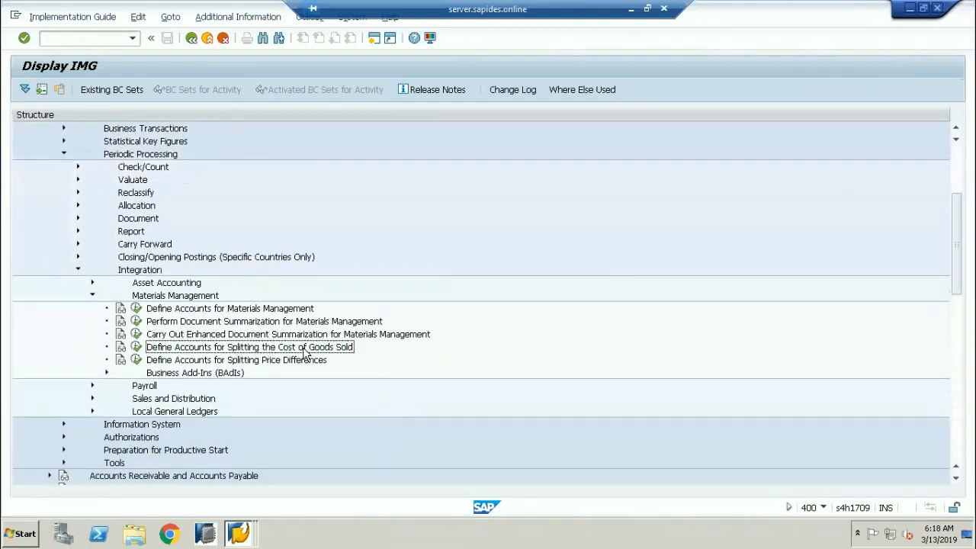
pyautogui.click(172, 362)
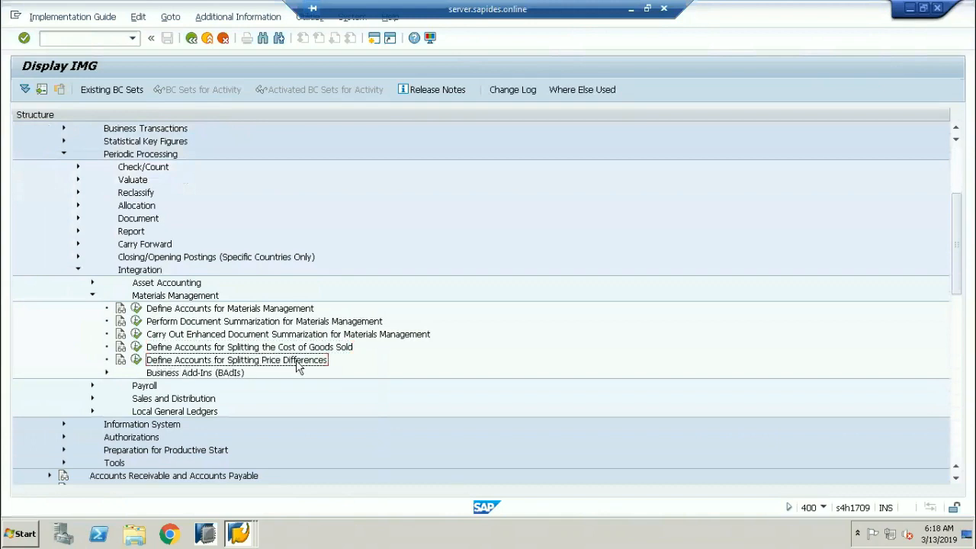
pyautogui.click(137, 361)
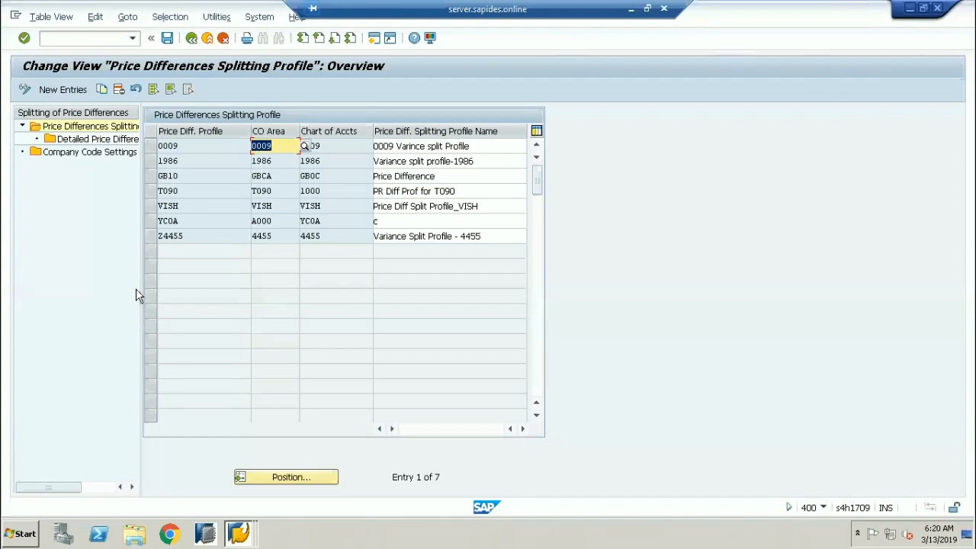
# Select price difference profile YCOA of CO area A000 and widen the dialog structure until its folder names are fully readable.
pyautogui.click(151, 221)
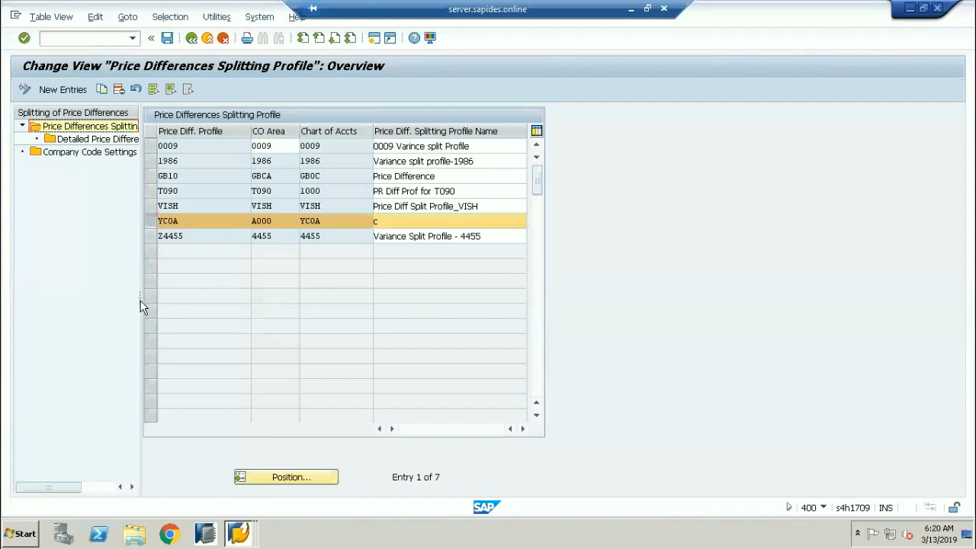
pyautogui.click(172, 306)
pyautogui.moveTo(140, 297); pyautogui.dragTo(232, 297)
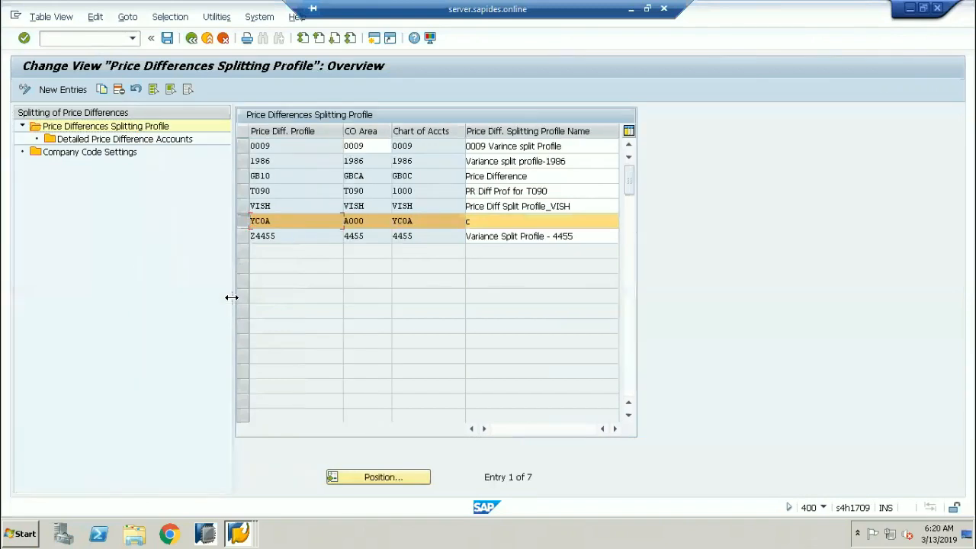
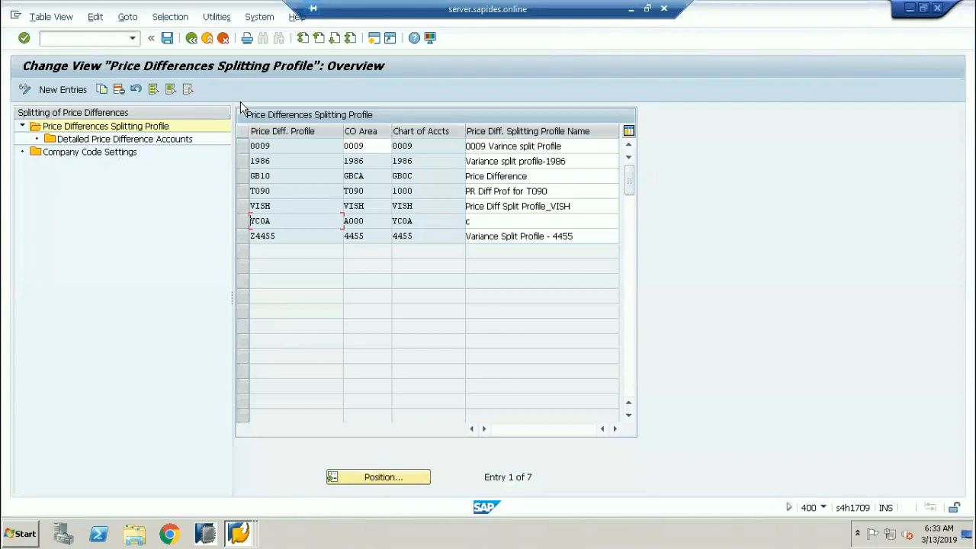
# Disconnect the remote desktop session running SAP and return to the local PowerPoint presentation.
pyautogui.click(664, 8)
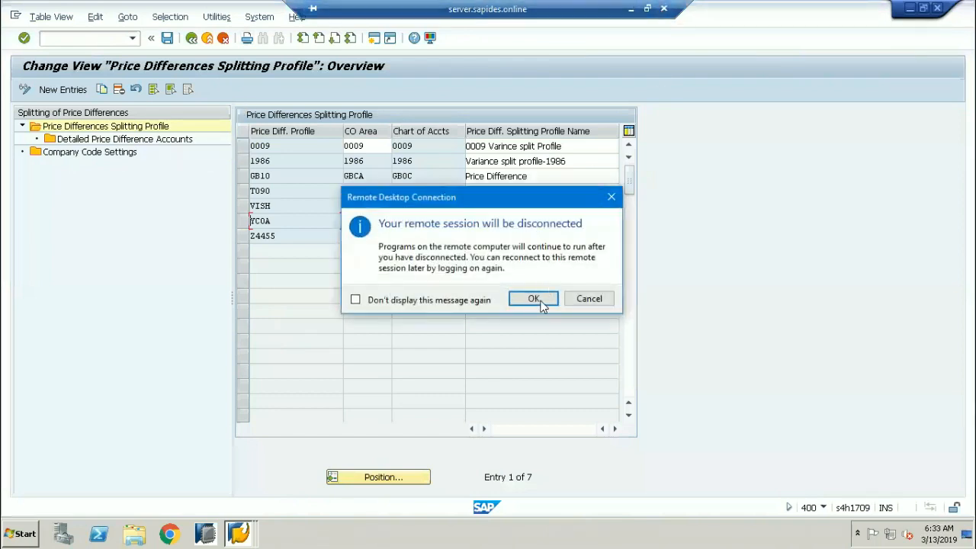
pyautogui.click(534, 297)
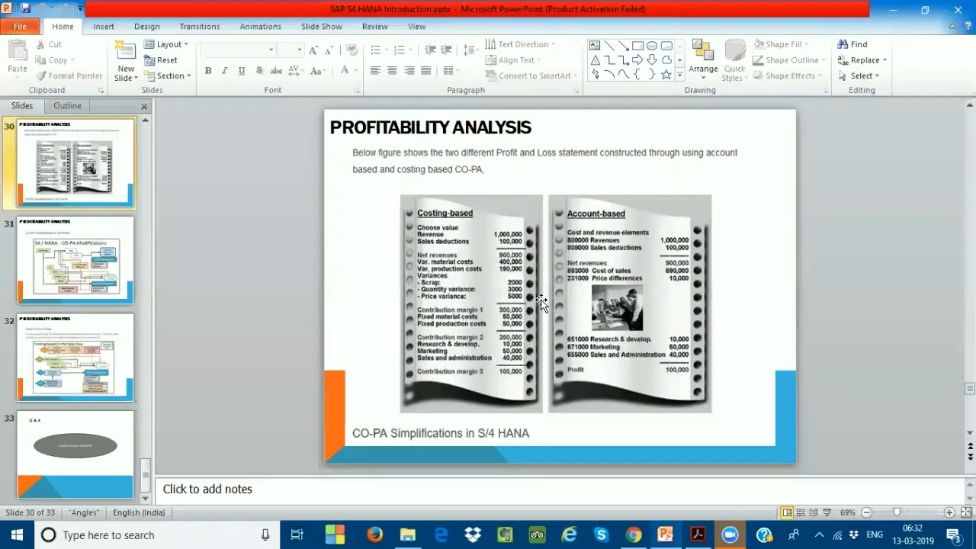